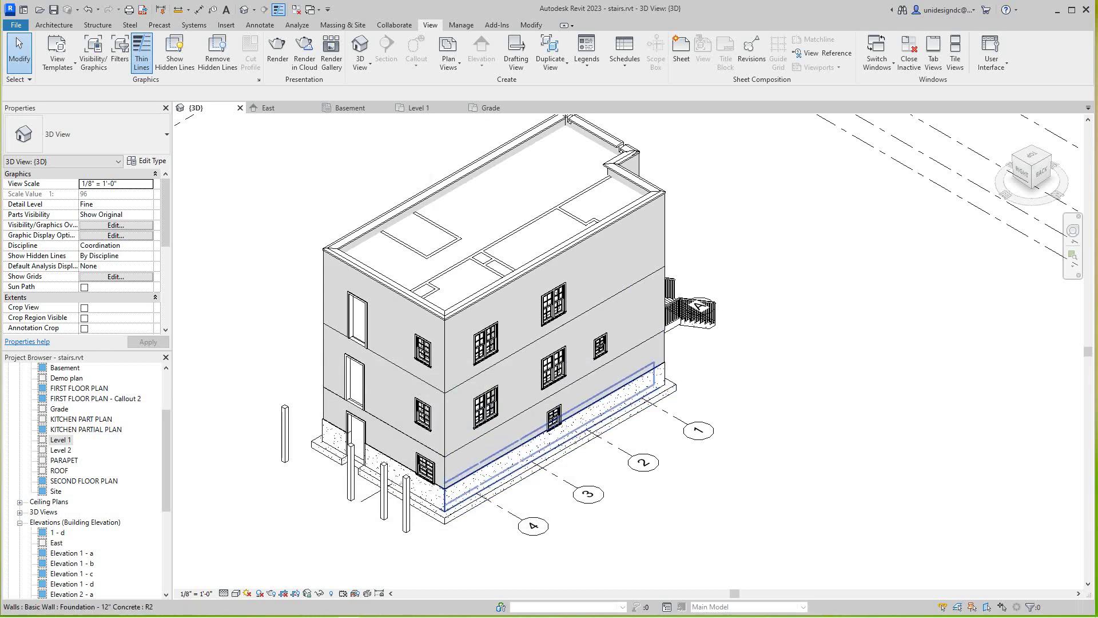
Examine the building and its freestanding timber posts in 3D and in the East elevation
middle_drag(552, 417, 620, 427)
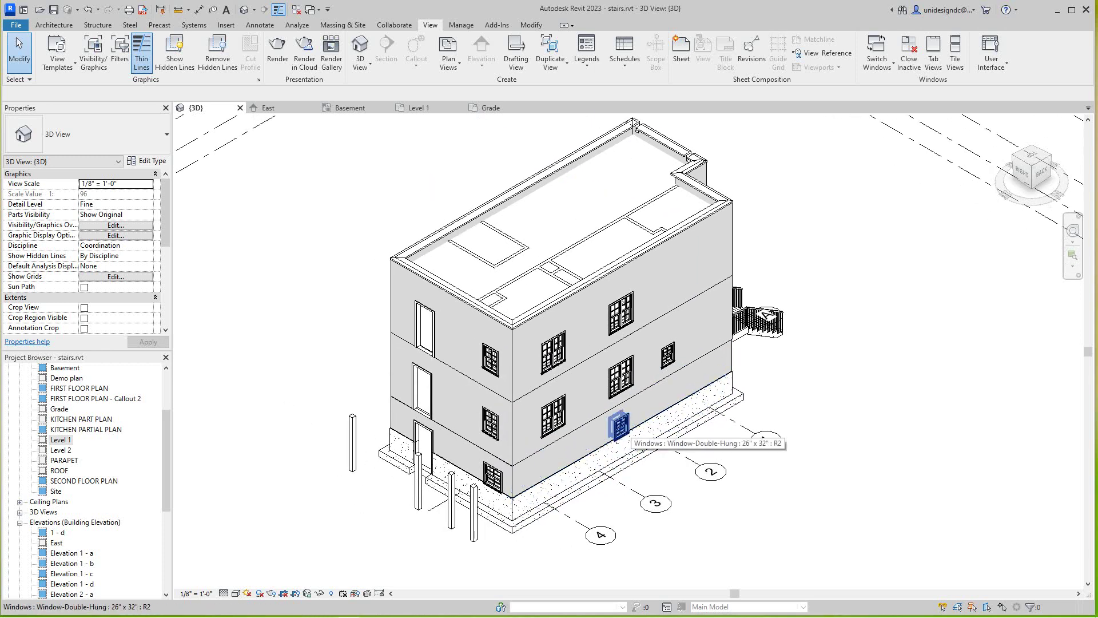
scroll(457, 496, up, 2)
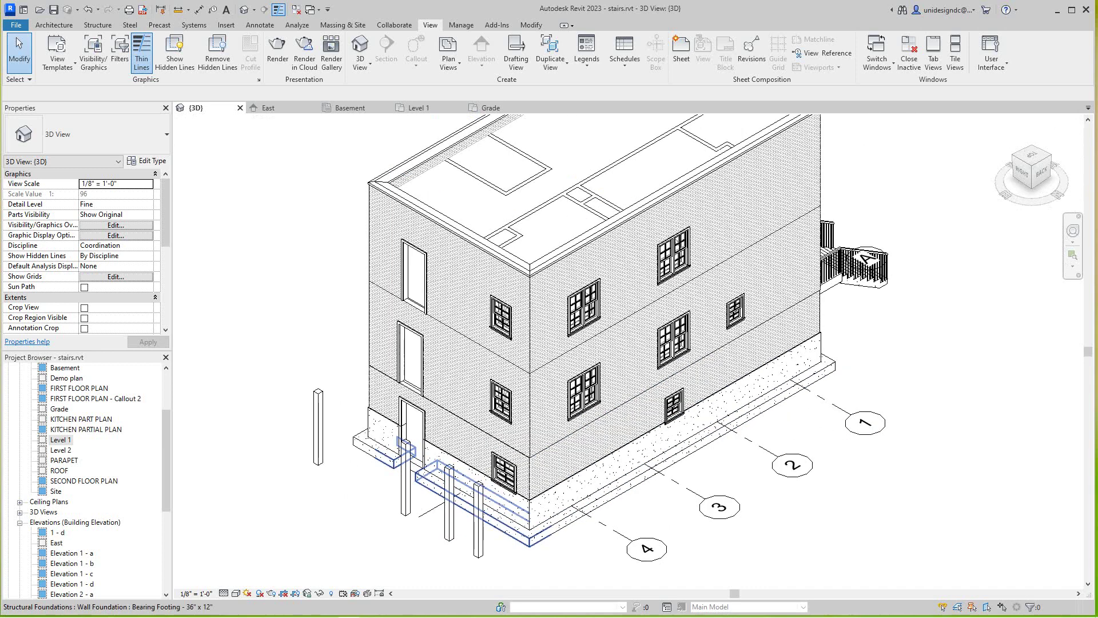
scroll(424, 486, down, 2)
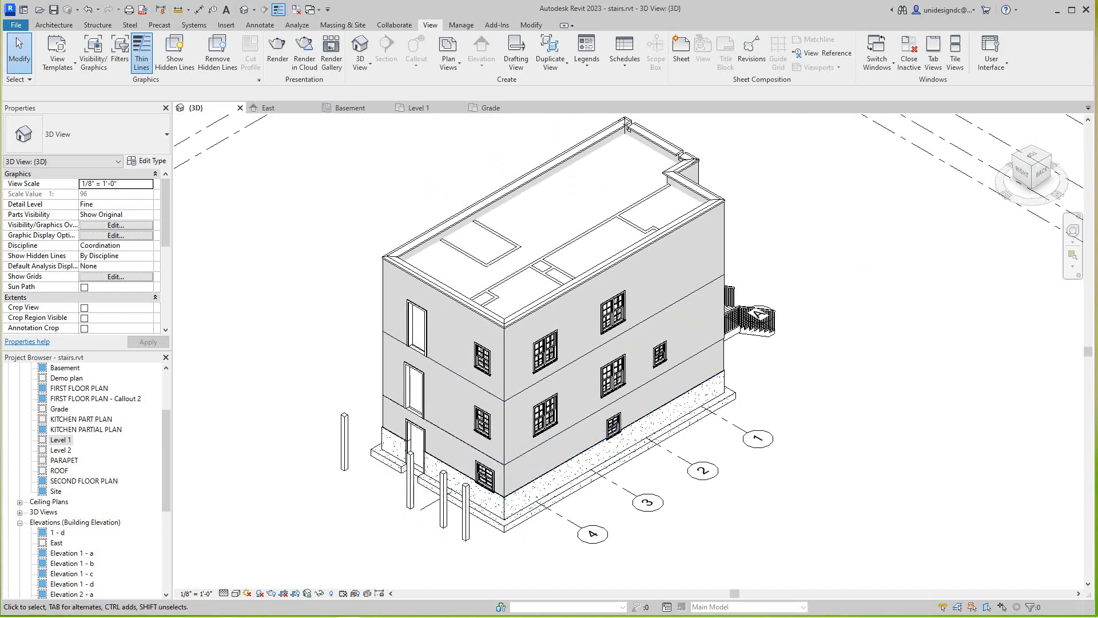
click(268, 108)
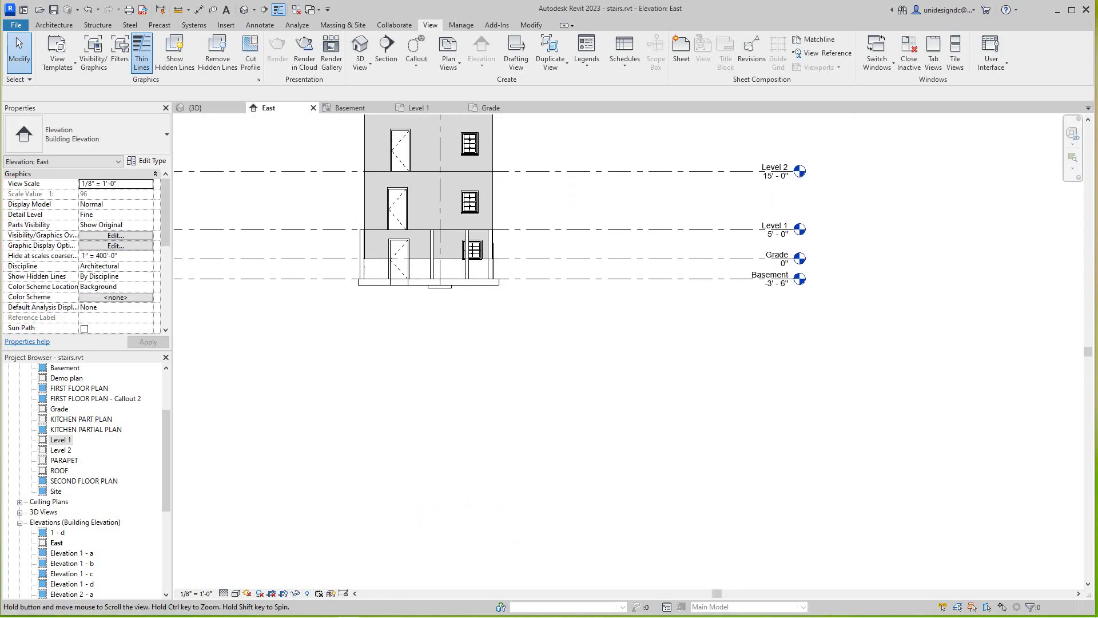
scroll(445, 278, up, 3)
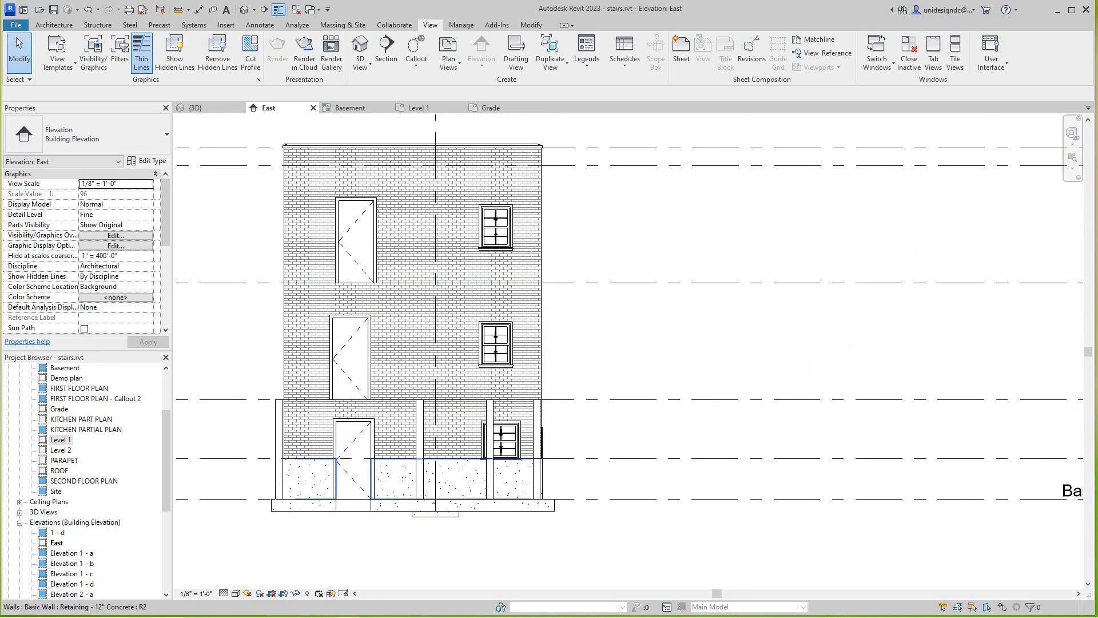
scroll(566, 447, down, 2)
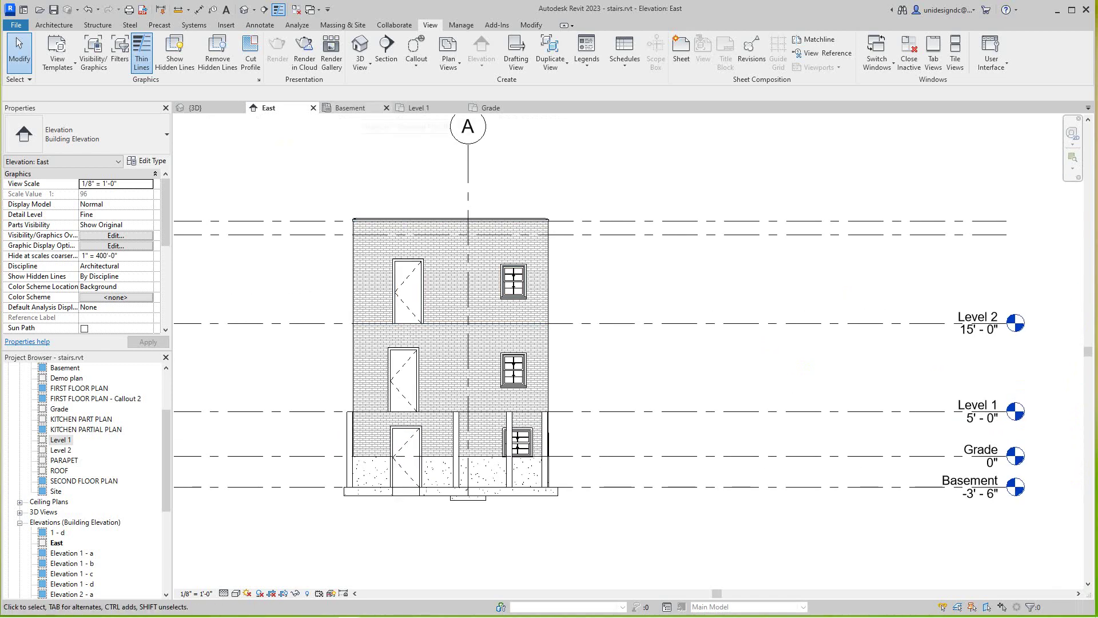
Inspect the door end of the Basement plan and open the East elevation from its marker to examine the levels
click(350, 108)
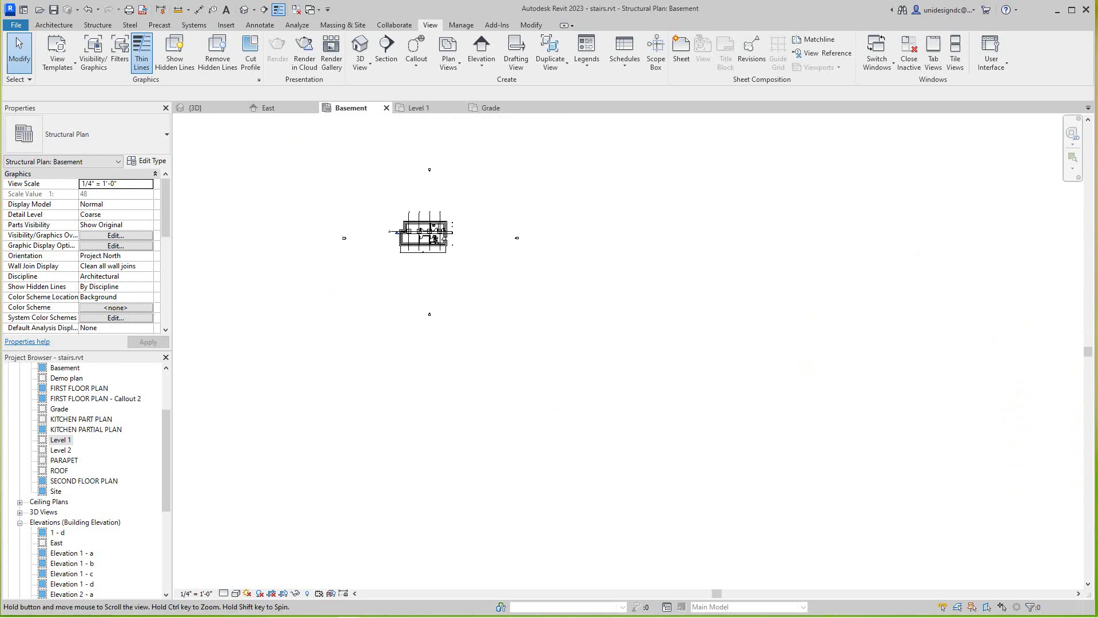
scroll(523, 424, up, 8)
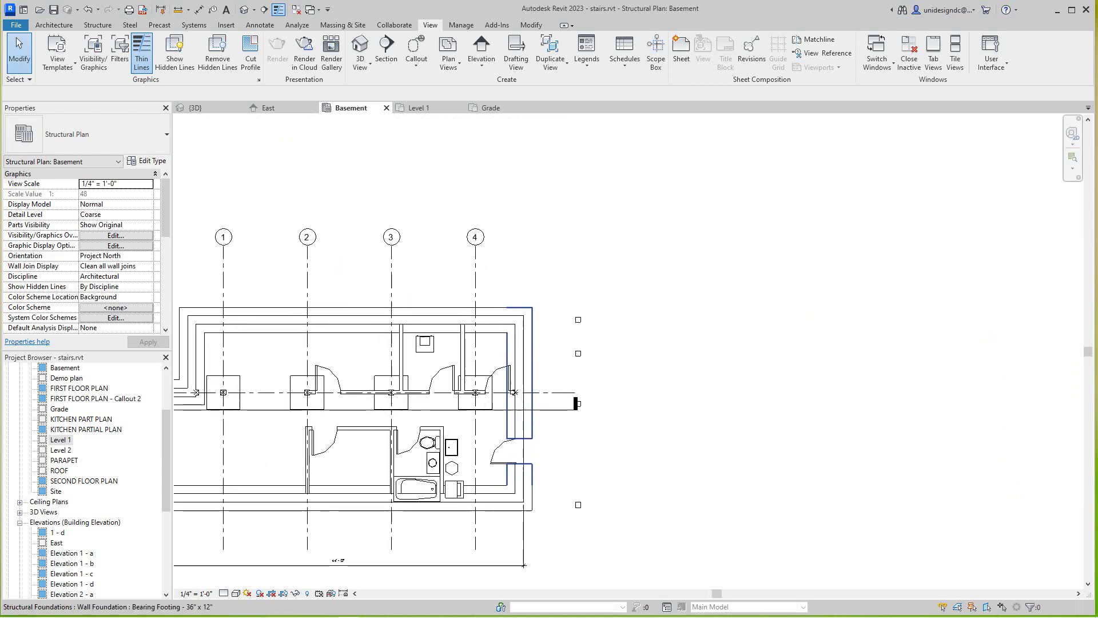
scroll(563, 320, up, 2)
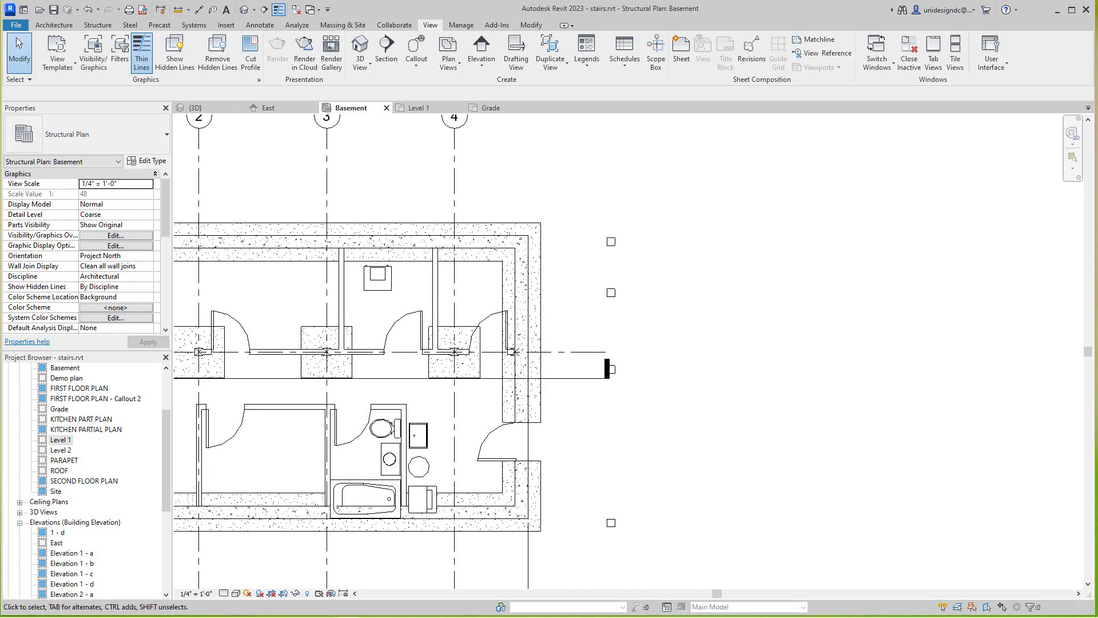
scroll(643, 482, down, 1)
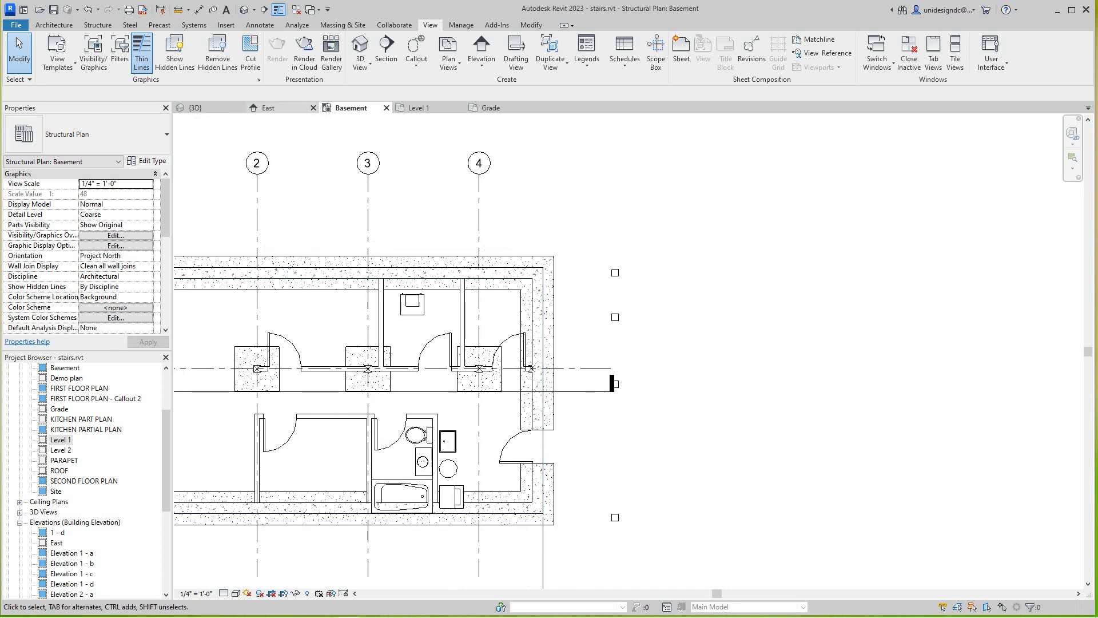
double_click(612, 383)
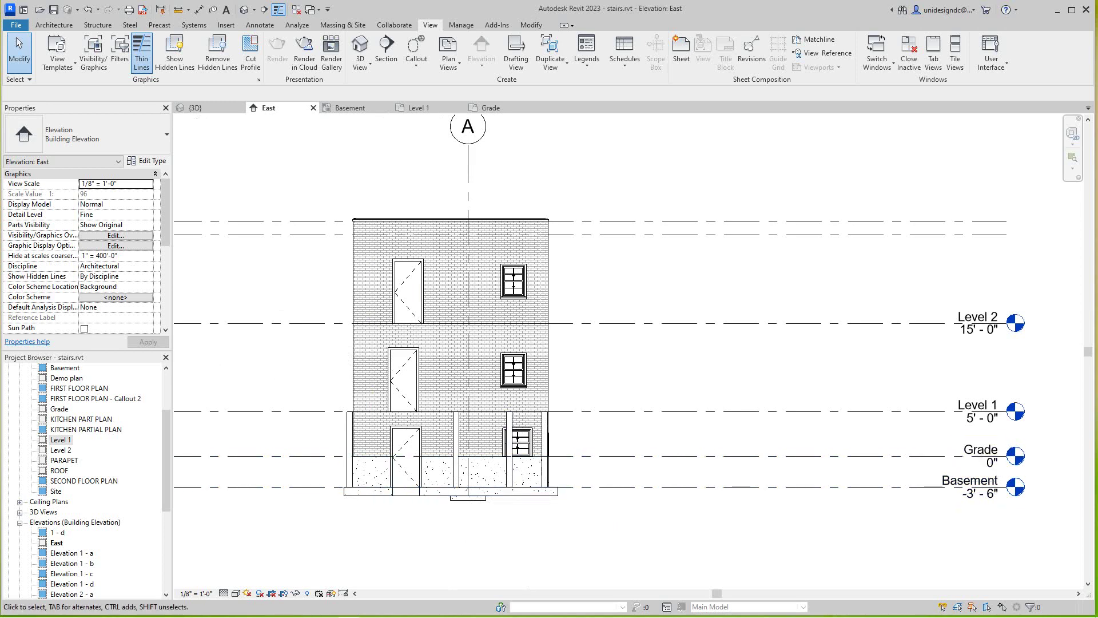
scroll(930, 444, down, 1)
middle_drag(930, 444, 857, 451)
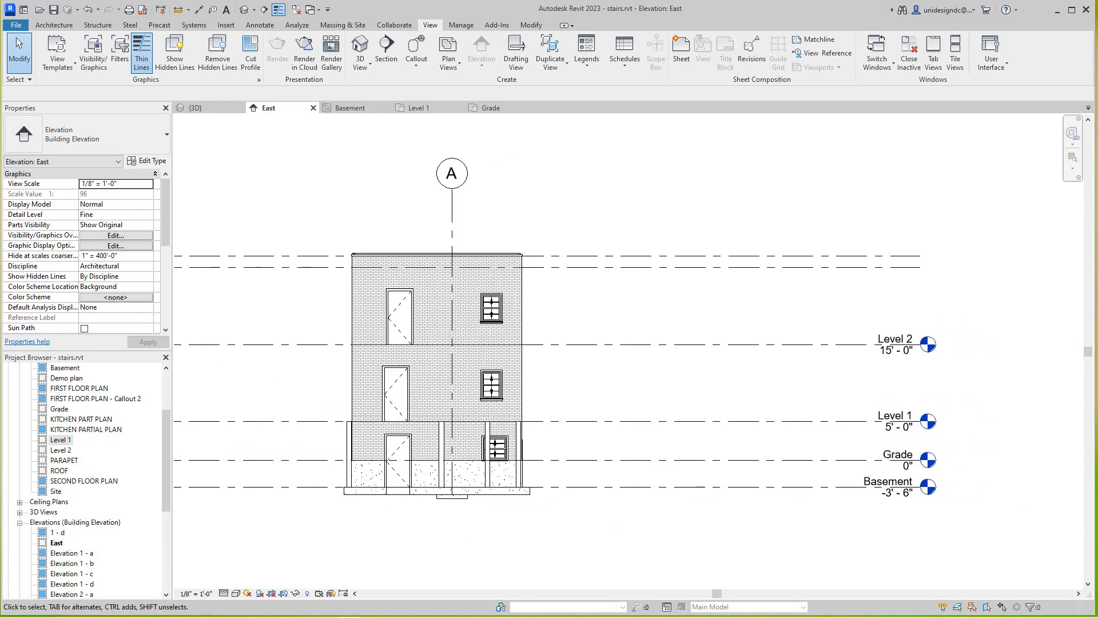
scroll(584, 438, up, 3)
scroll(584, 438, down, 2)
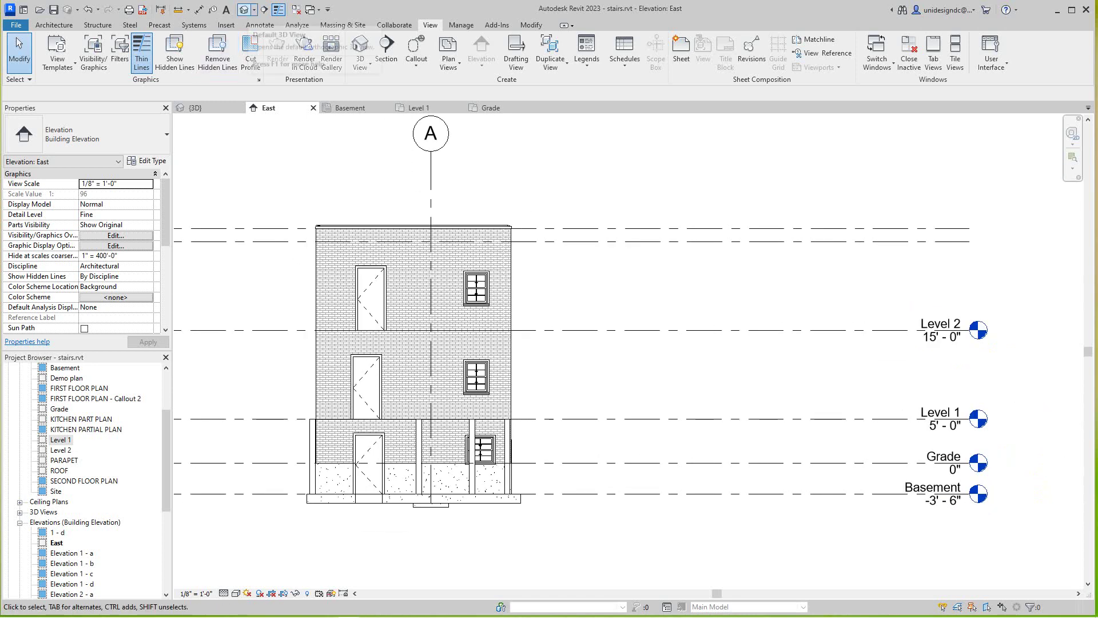
Examine the post side of the building in 3D and restore the home orientation
click(244, 9)
scroll(443, 498, up, 4)
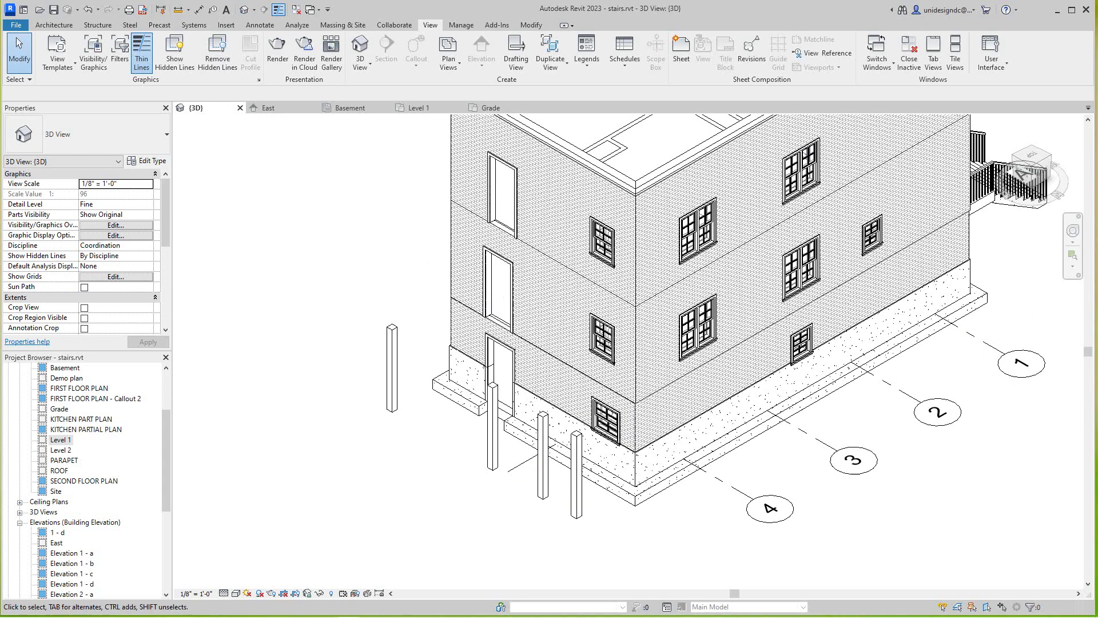
scroll(424, 343, down, 1)
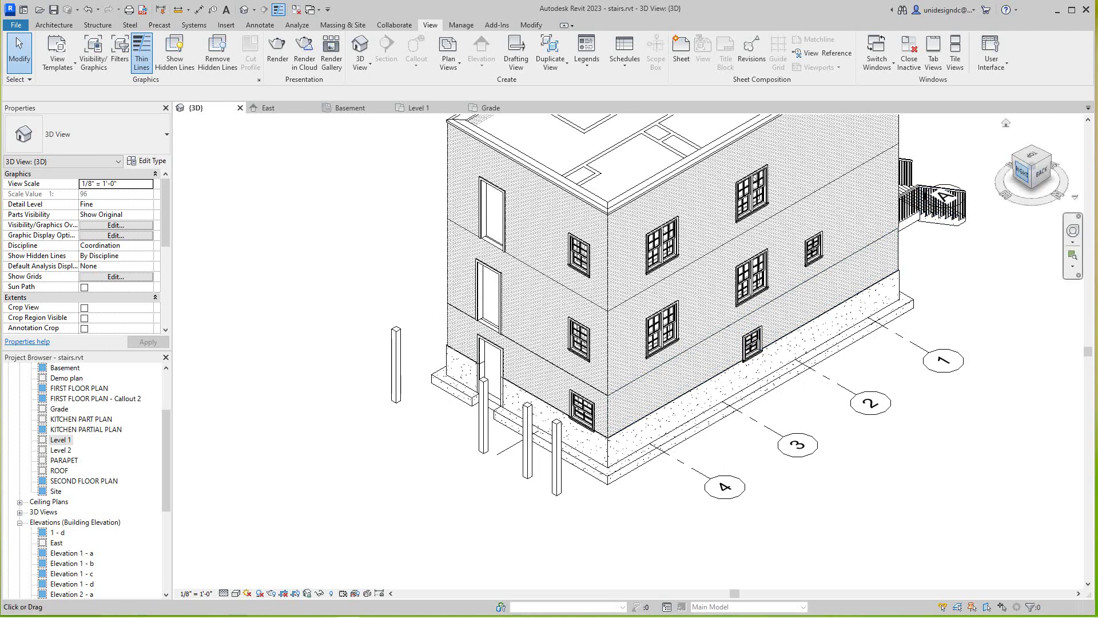
click(1022, 172)
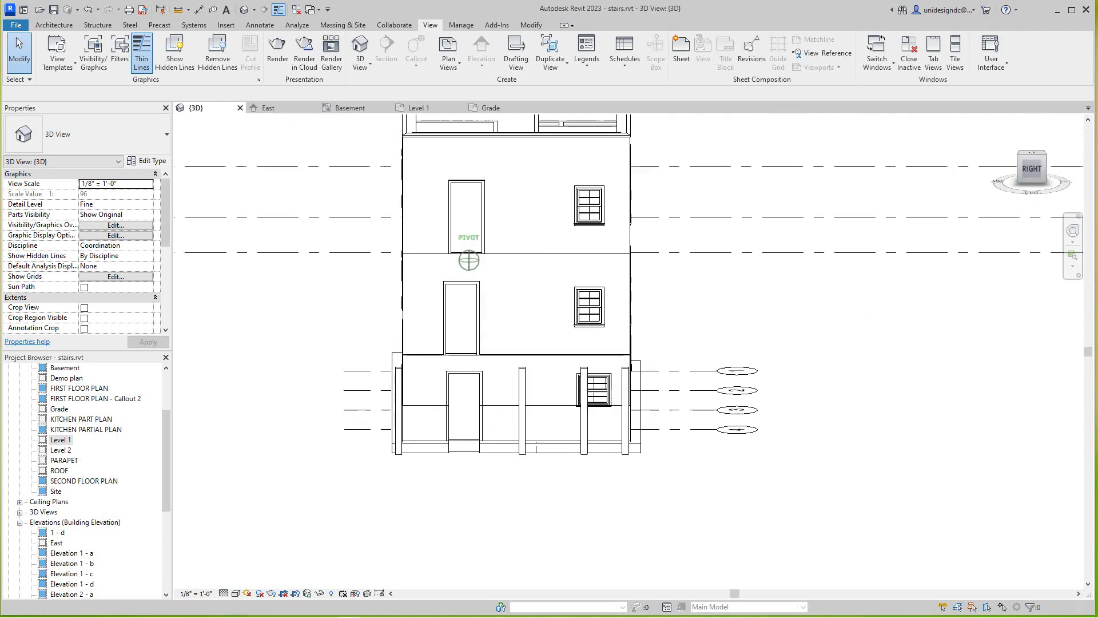
shift+middle_drag(469, 260, 584, 266)
click(1006, 123)
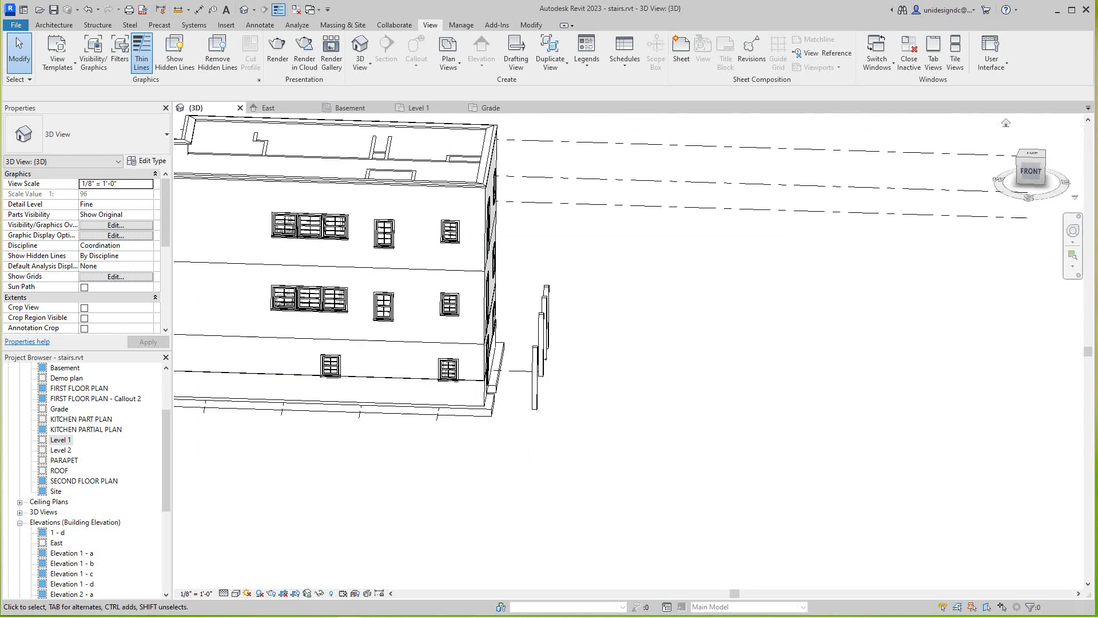
scroll(660, 316, up, 2)
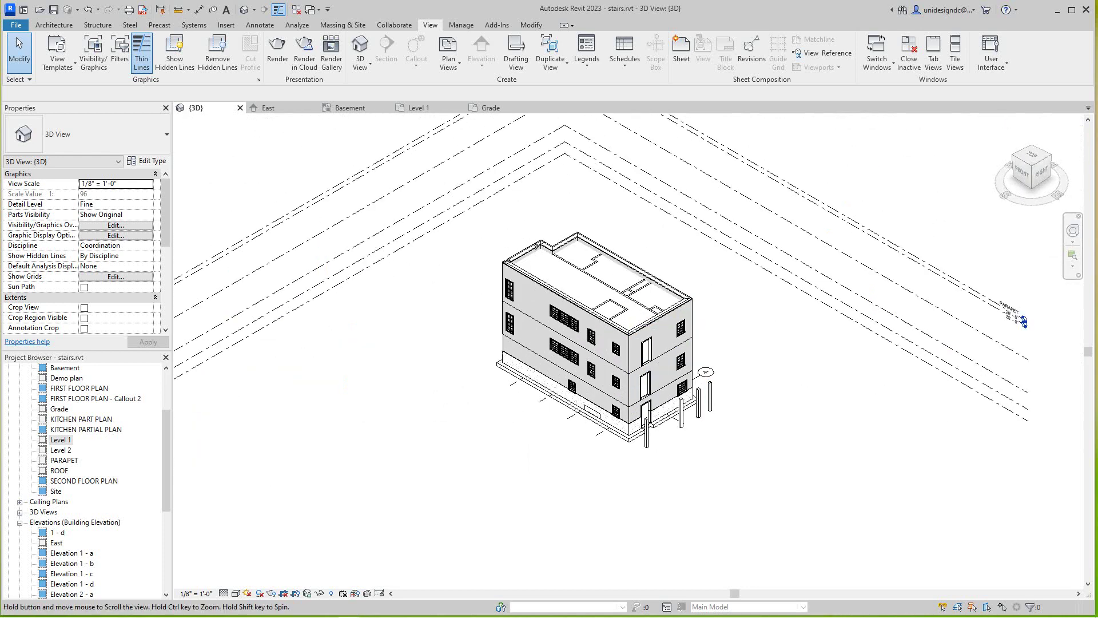
scroll(734, 432, up, 1)
Check which structural beam types are loaded in the project, leaving the Beam command without placing anything
key(c)
key(l)
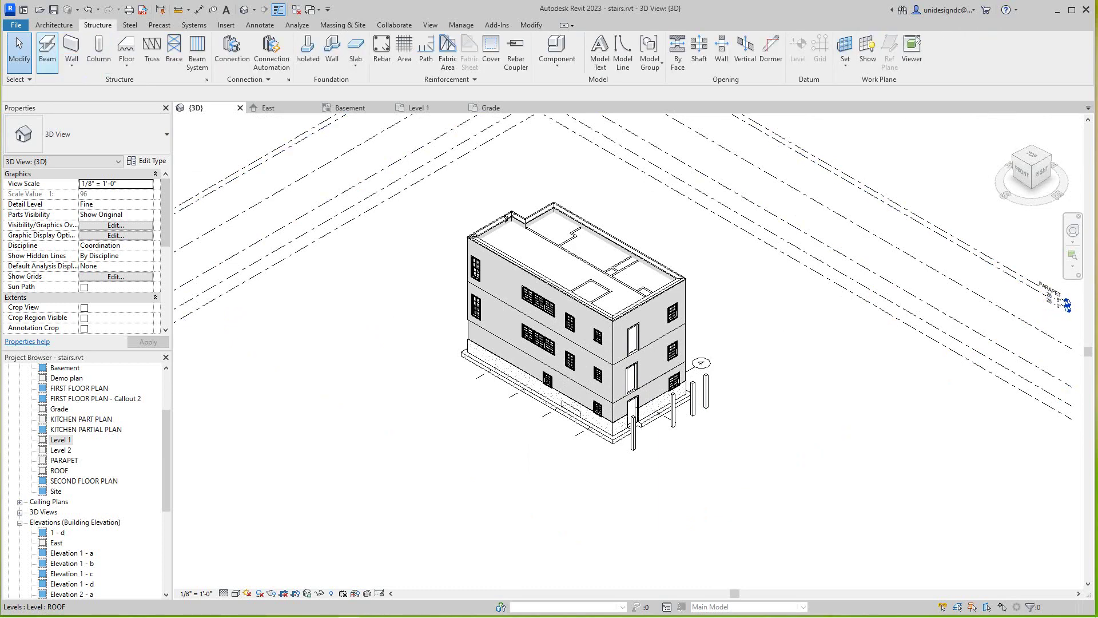
click(48, 52)
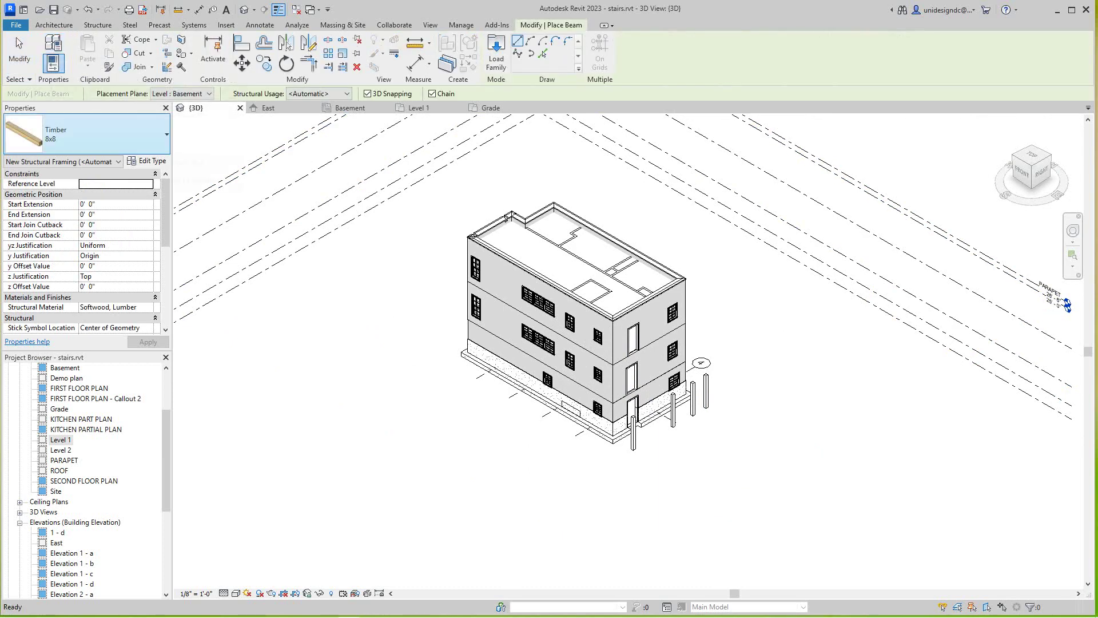
click(155, 143)
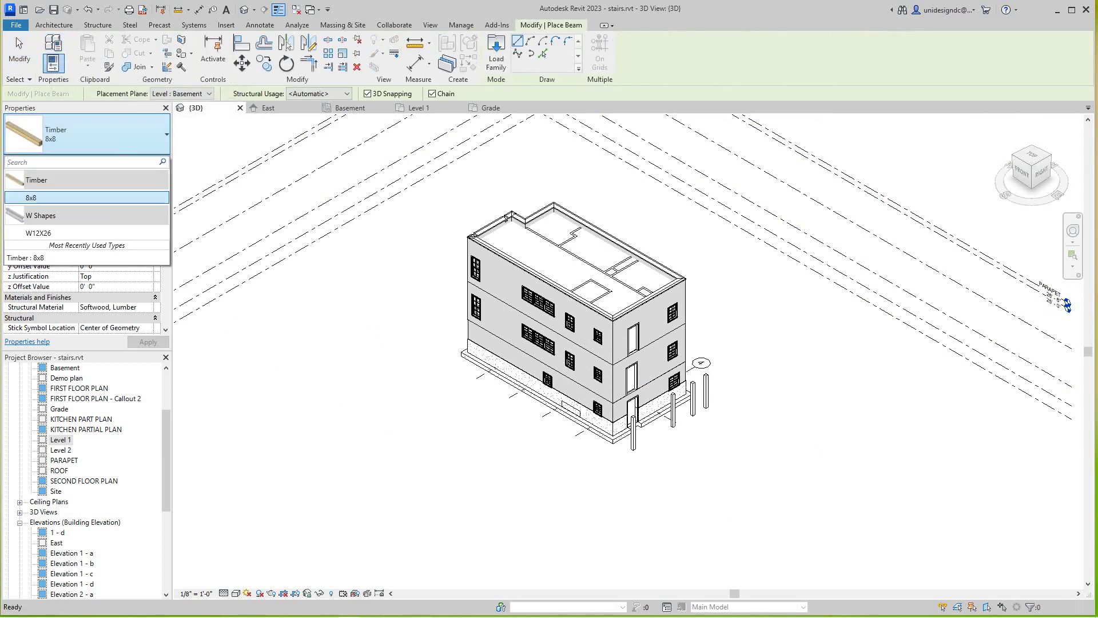
scroll(704, 447, up, 3)
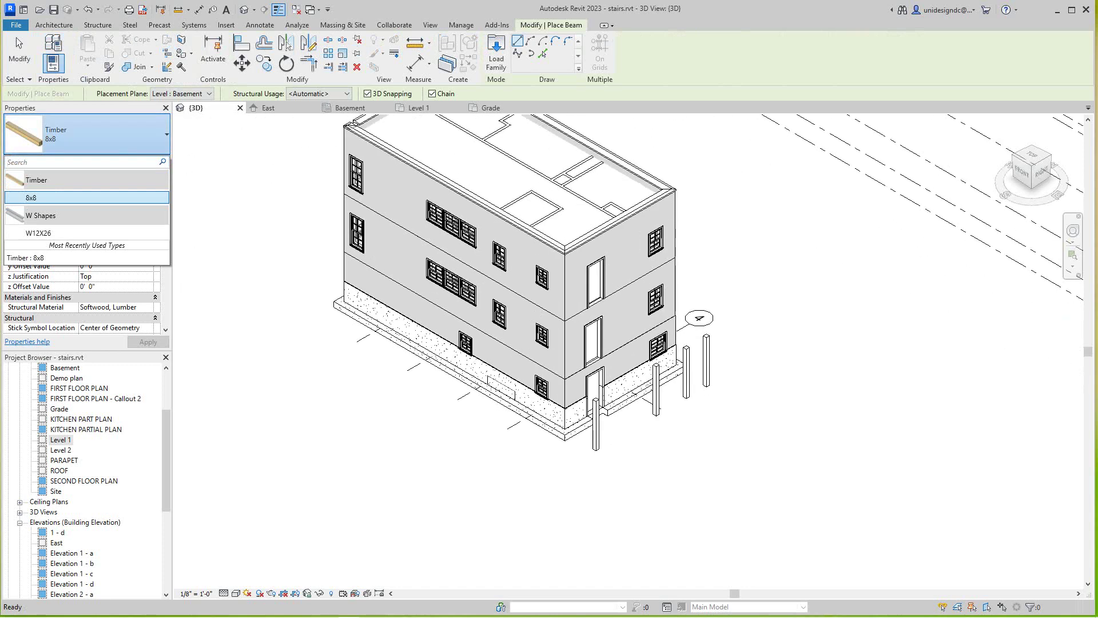
scroll(624, 456, down, 1)
middle_drag(624, 456, 553, 487)
scroll(539, 451, up, 2)
scroll(538, 450, down, 1)
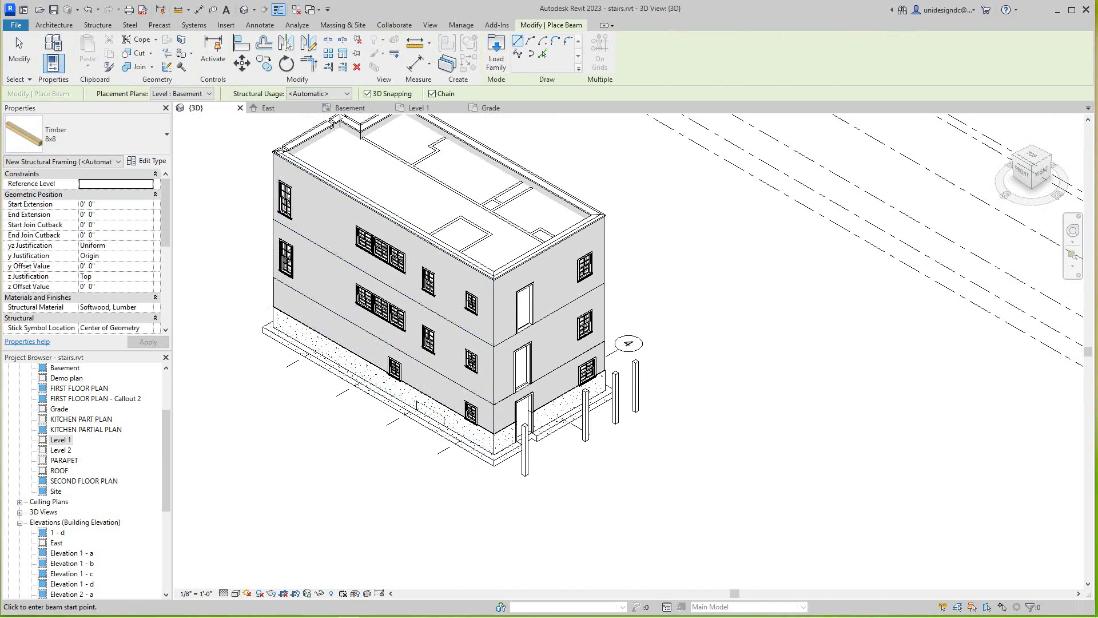
right_click(224, 132)
click(246, 140)
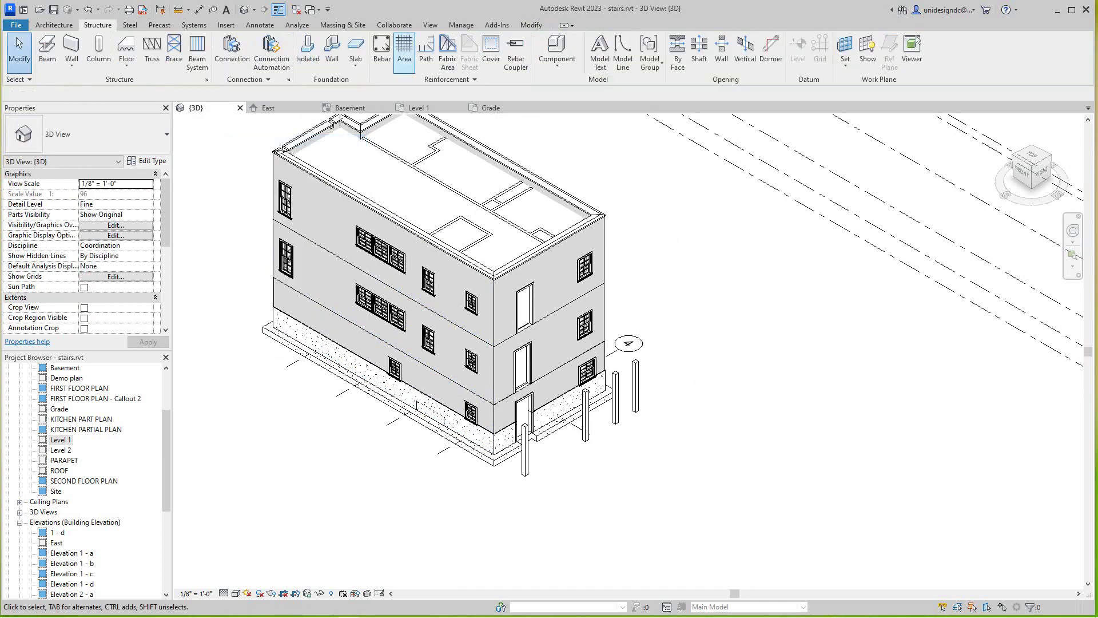
Load the Dimension Lumber family's 2x12 type from the Structural Framing/Wood category of the Autodesk library
click(226, 25)
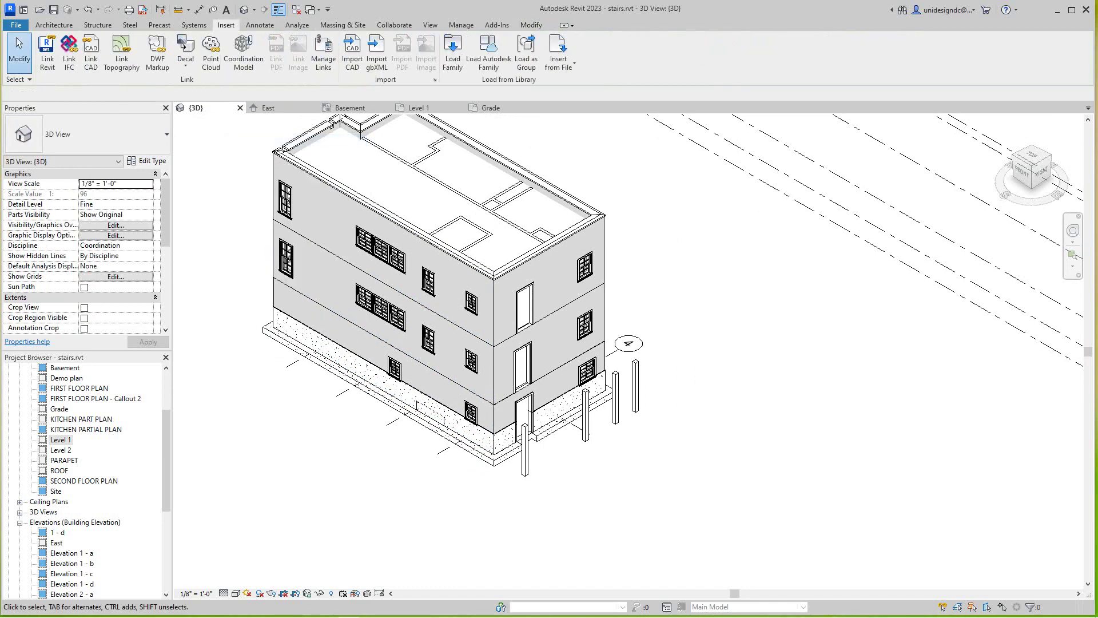
click(489, 54)
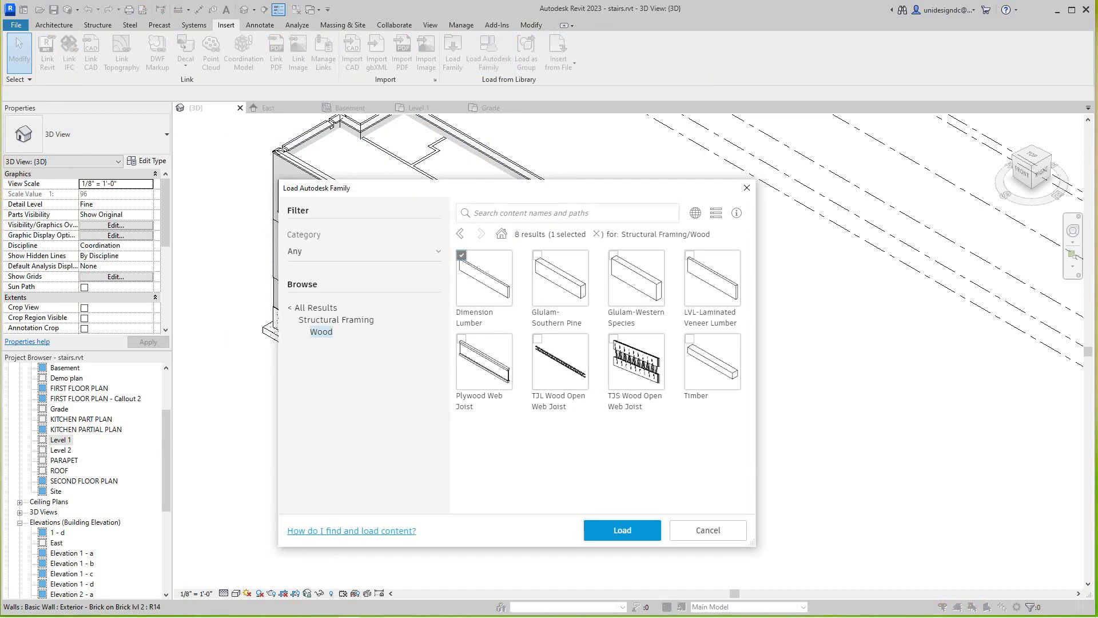
click(622, 530)
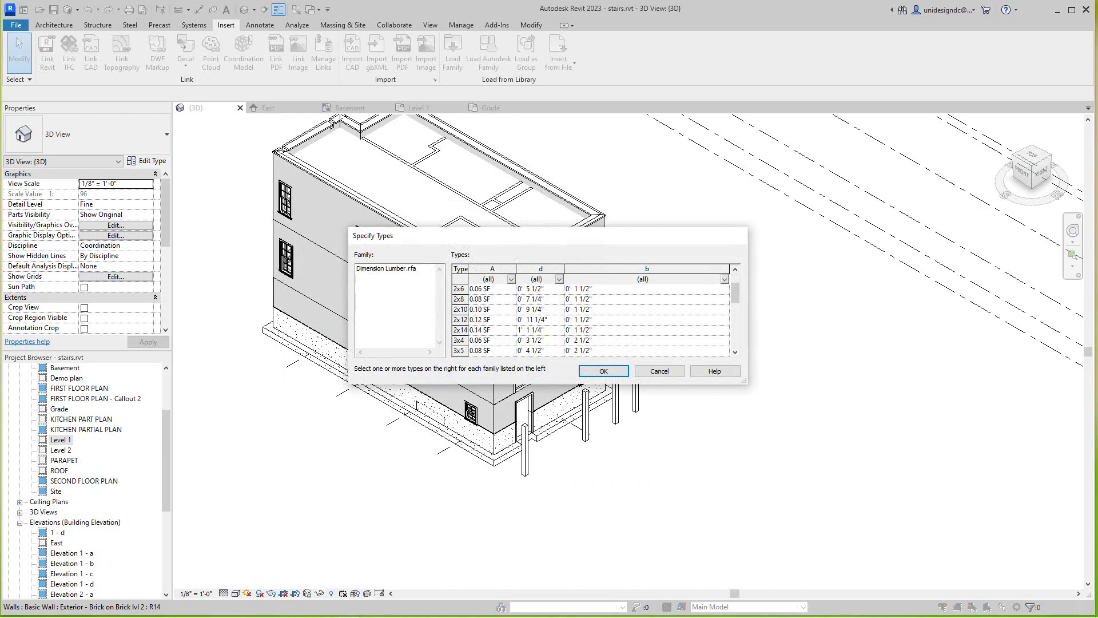
click(492, 319)
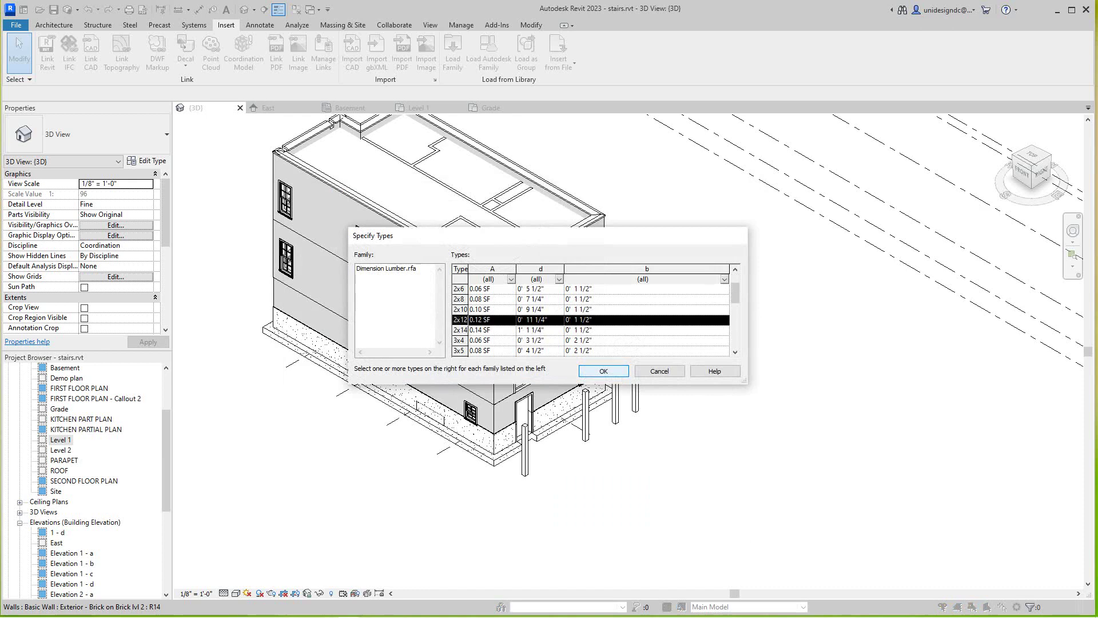
click(604, 370)
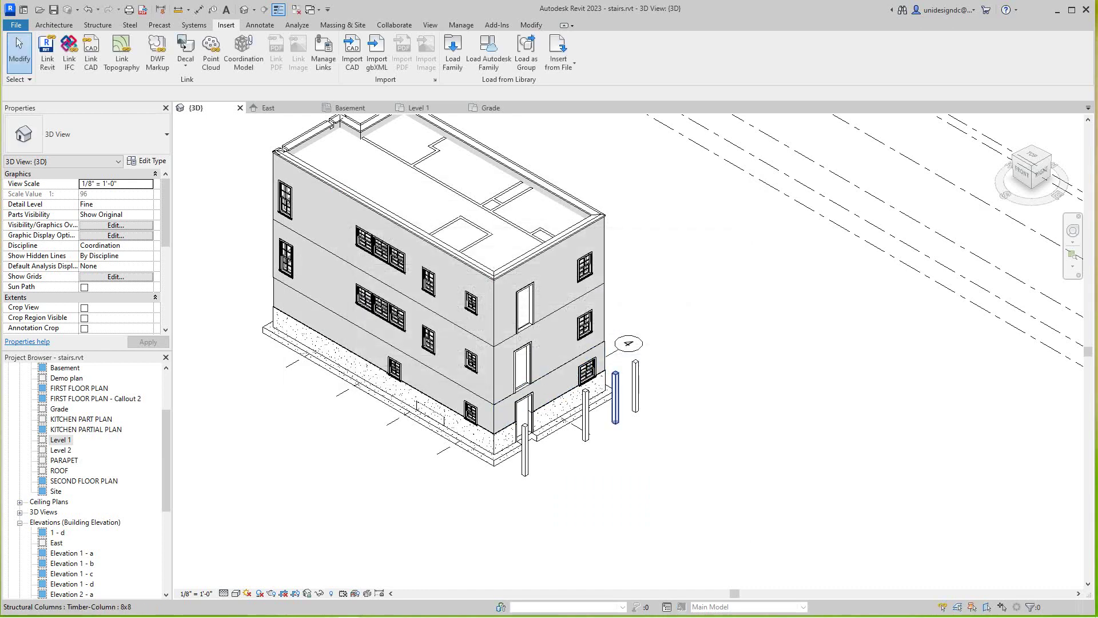
Place a Dimension Lumber 2x12 beam between the tops of the post nearest the basement door and the neighbouring post
scroll(517, 372, up, 4)
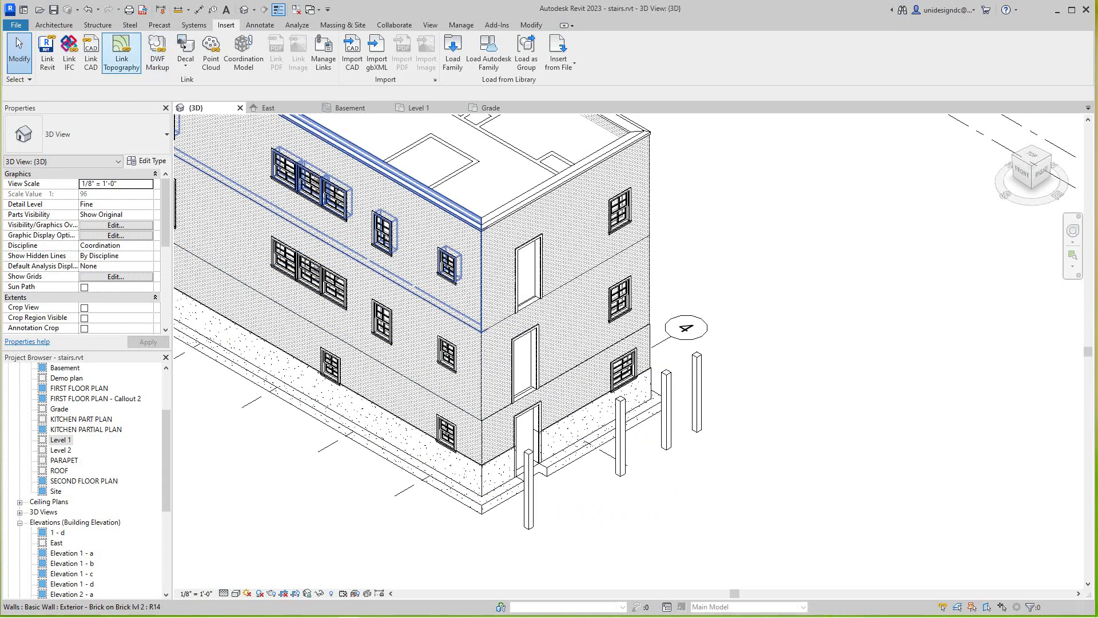
scroll(527, 492, up, 1)
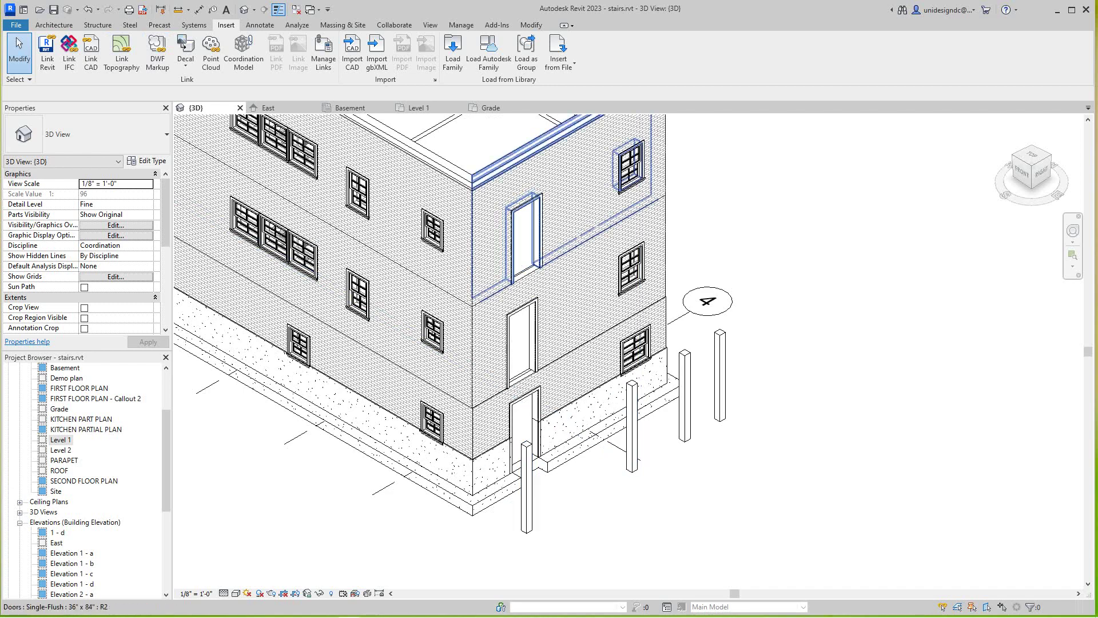
scroll(635, 375, down, 1)
middle_drag(635, 375, 655, 407)
scroll(728, 413, up, 1)
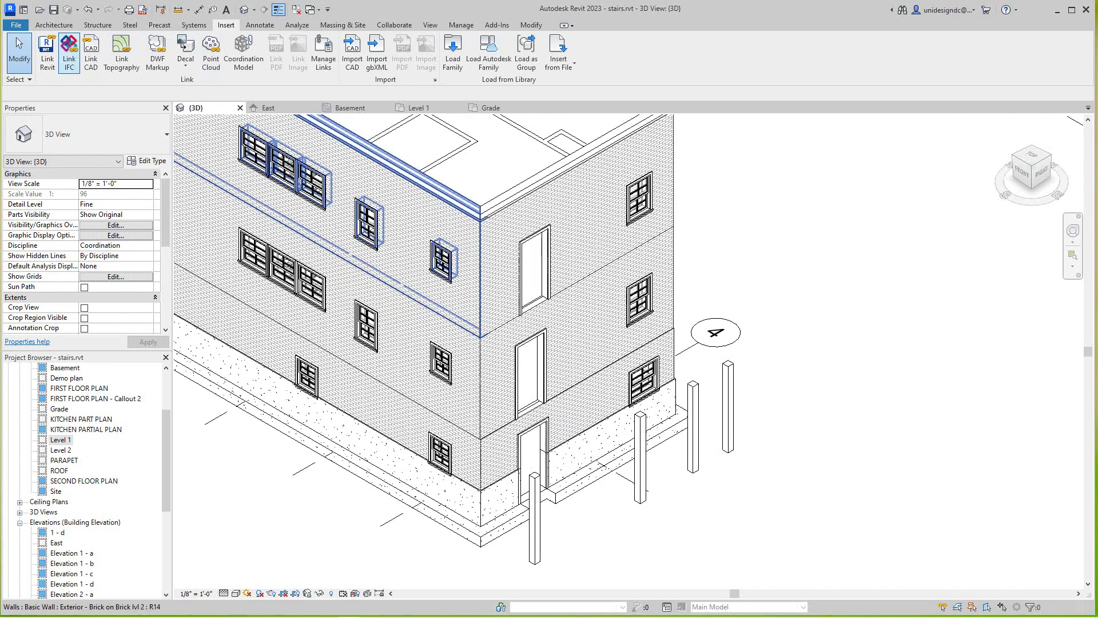
click(97, 24)
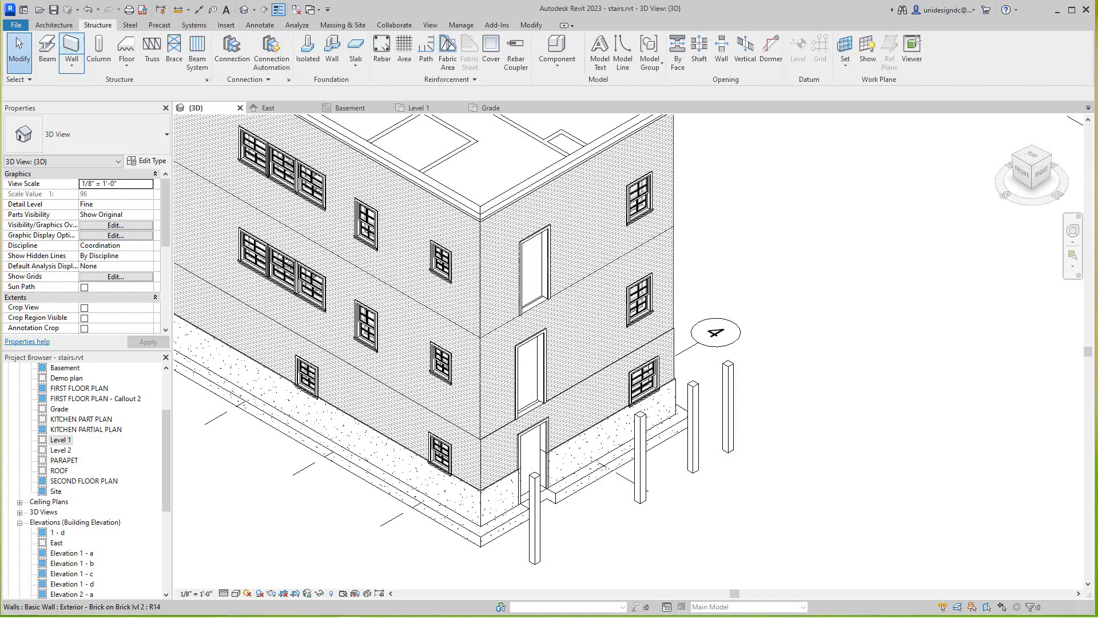
click(48, 52)
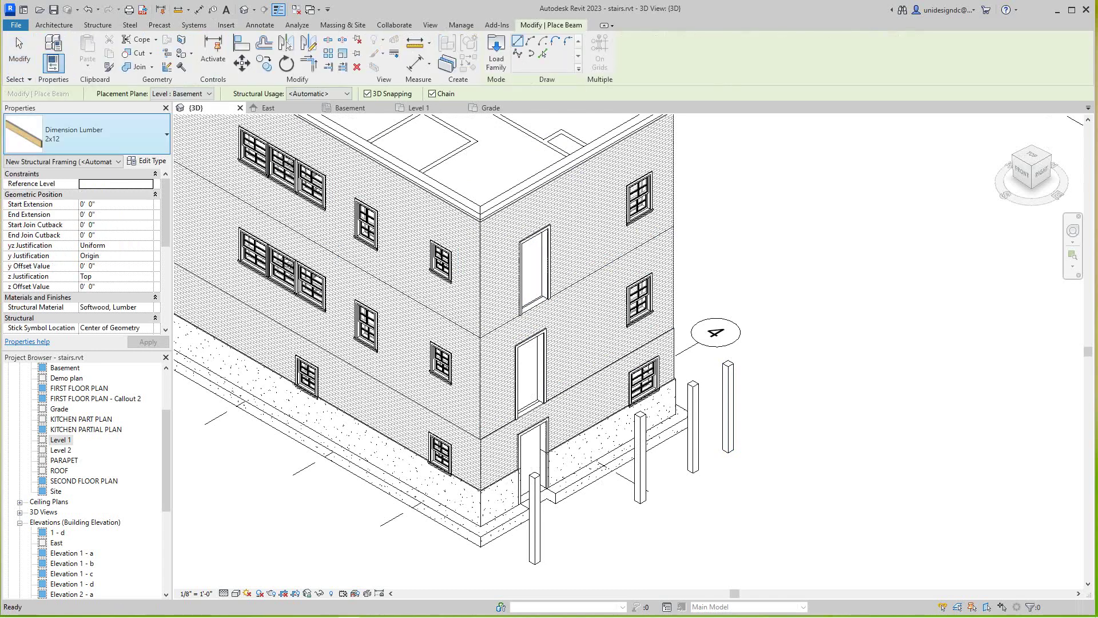
scroll(528, 498, up, 5)
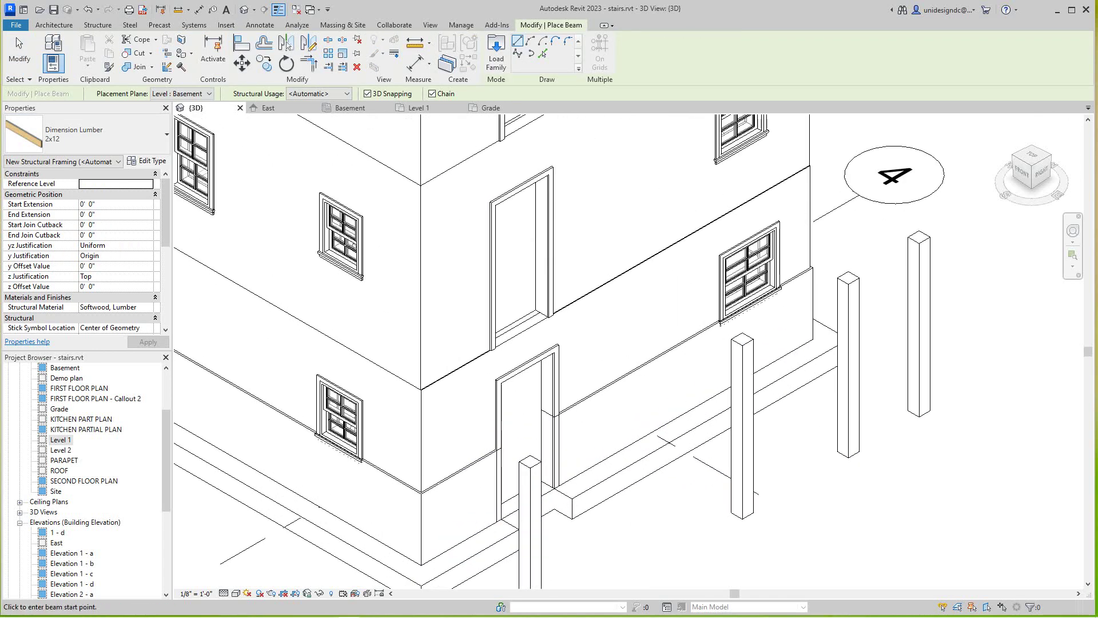
scroll(528, 461, up, 3)
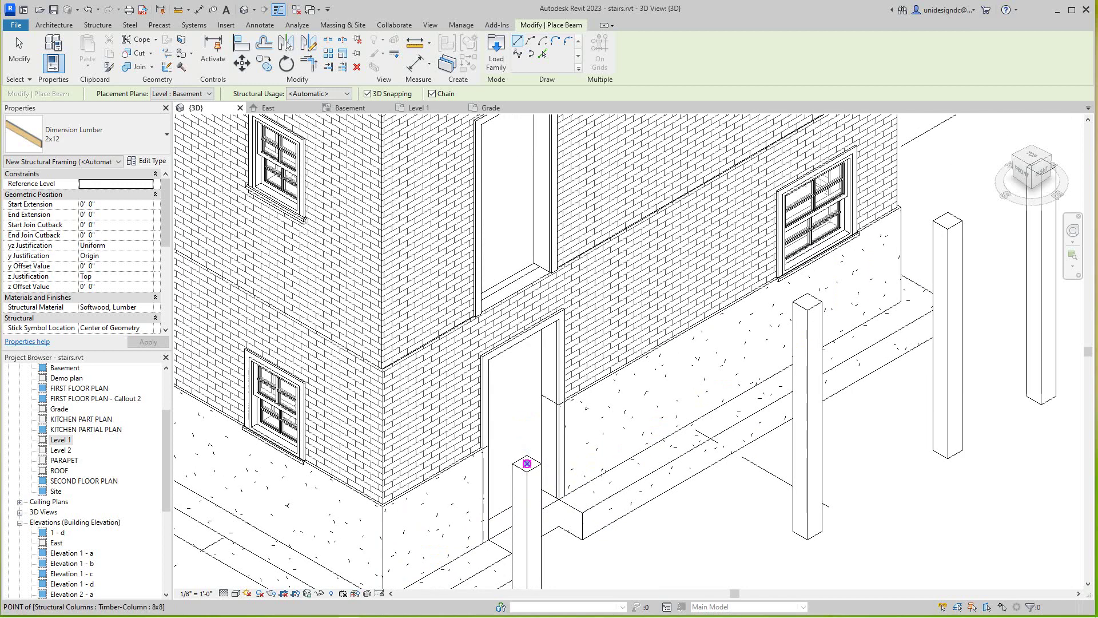
click(527, 464)
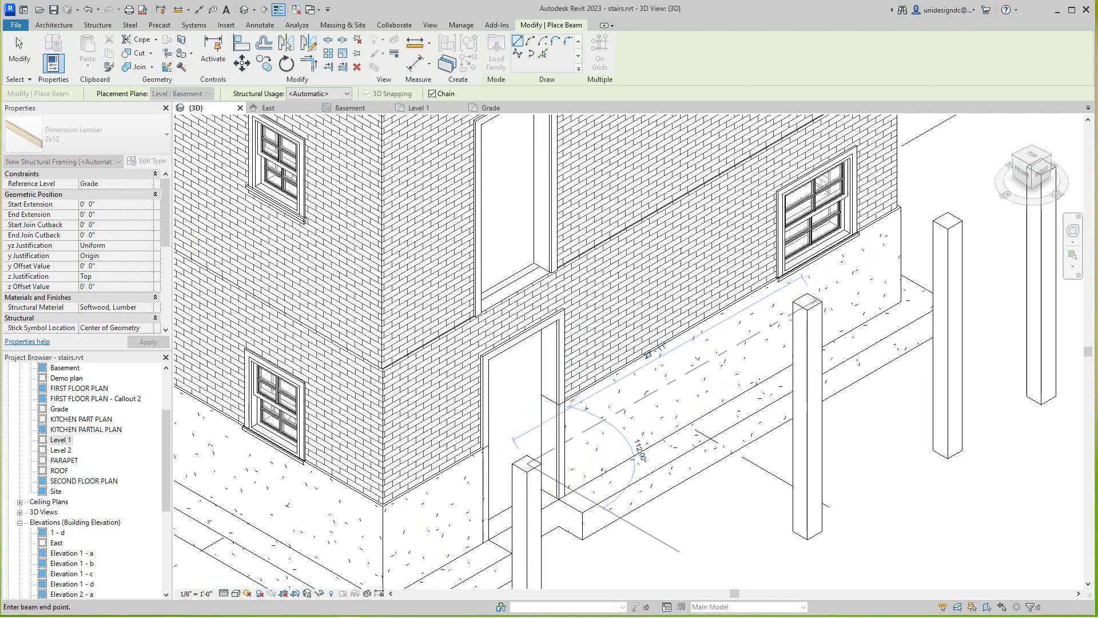
click(807, 303)
Continue the 2x12 beams along the remaining two timber posts, connecting them top to top, and finish the Beam command
scroll(827, 304, down, 1)
middle_drag(831, 304, 745, 381)
scroll(745, 381, up, 2)
click(711, 379)
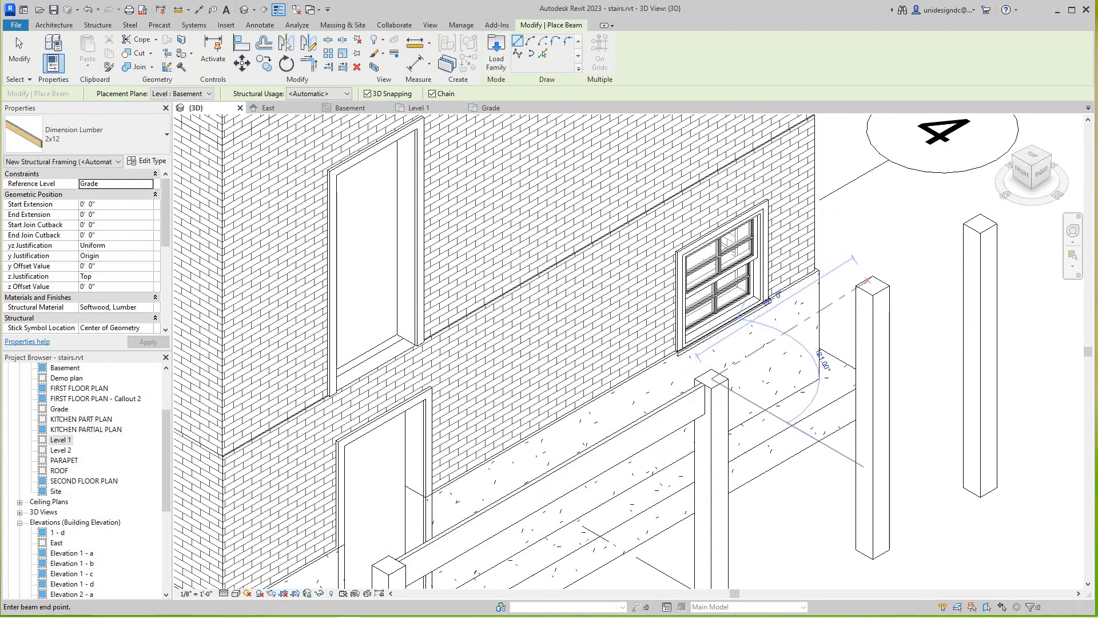
click(870, 281)
scroll(871, 283, up, 1)
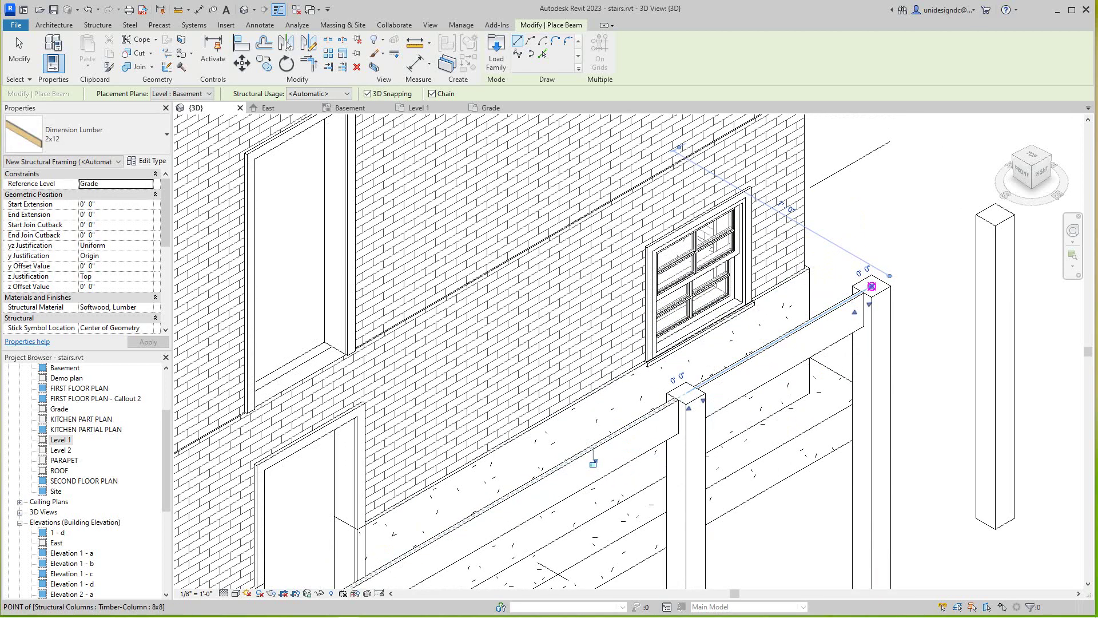
click(996, 215)
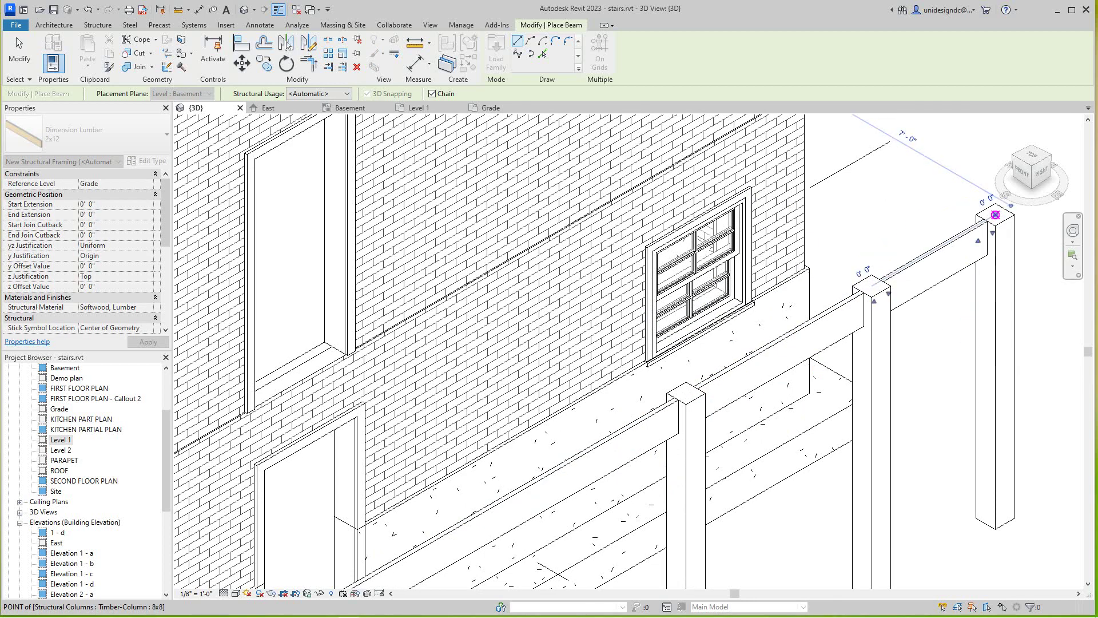
key(Escape)
key(Escape)
Examine the beams on the timber posts from orbited 3D angles and from the front view
scroll(996, 214, down, 4)
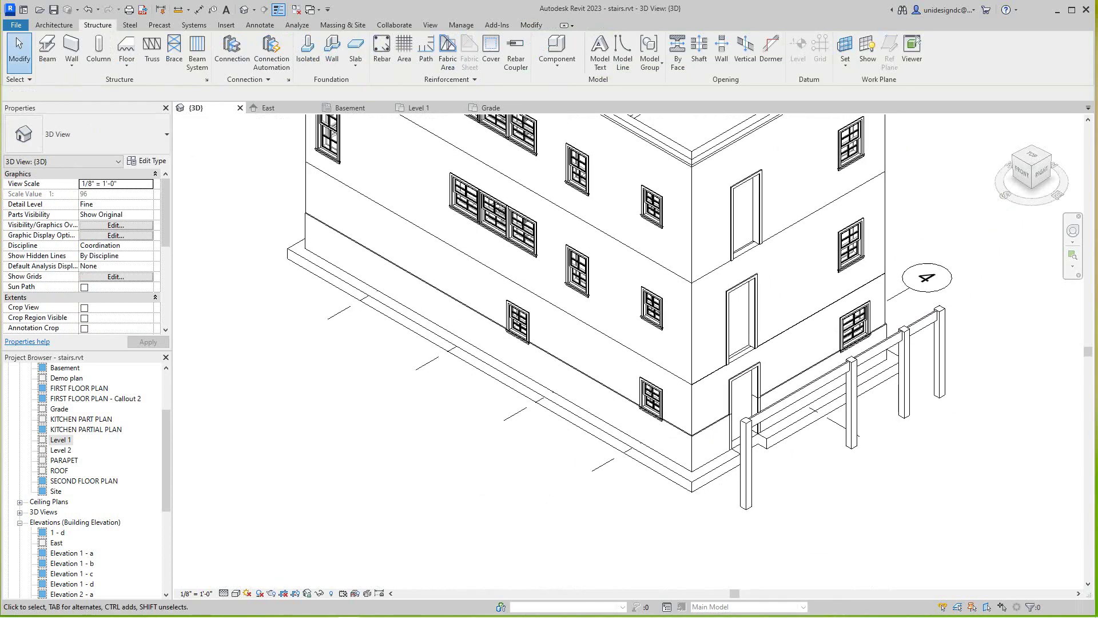
mouse_move(1041, 171)
mouse_down()
mouse_move(1009, 186)
mouse_move(995, 137)
mouse_up()
mouse_move(629, 269)
shift+middle_down()
mouse_move(632, 377)
mouse_move(663, 361)
mouse_move(718, 286)
mouse_move(738, 286)
shift+middle_up()
scroll(854, 428, down, 2)
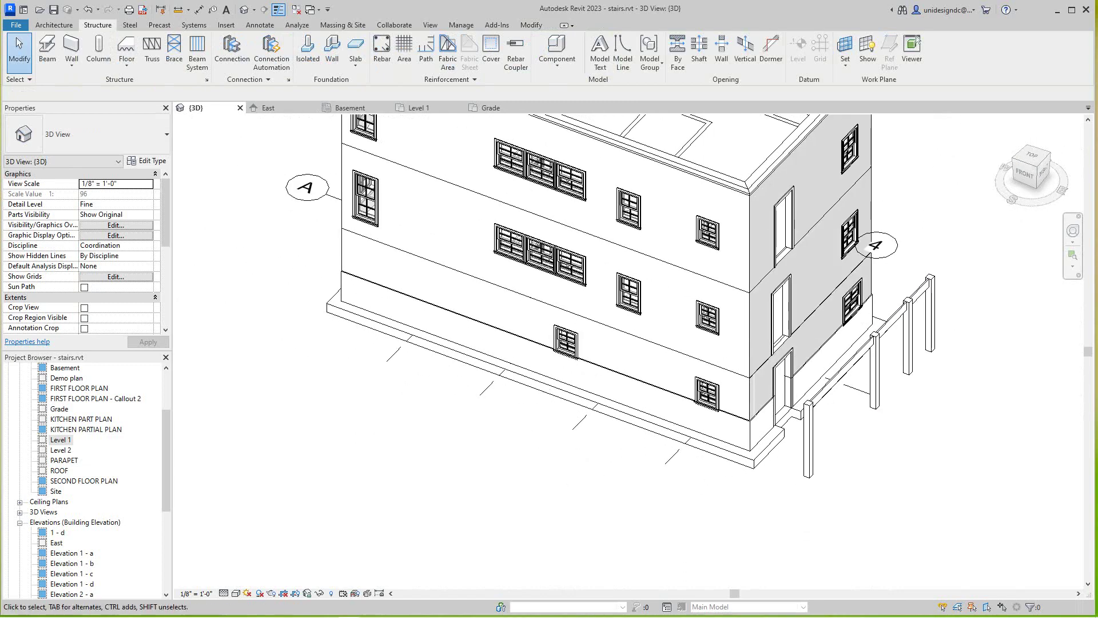
scroll(854, 428, down, 1)
scroll(854, 428, up, 2)
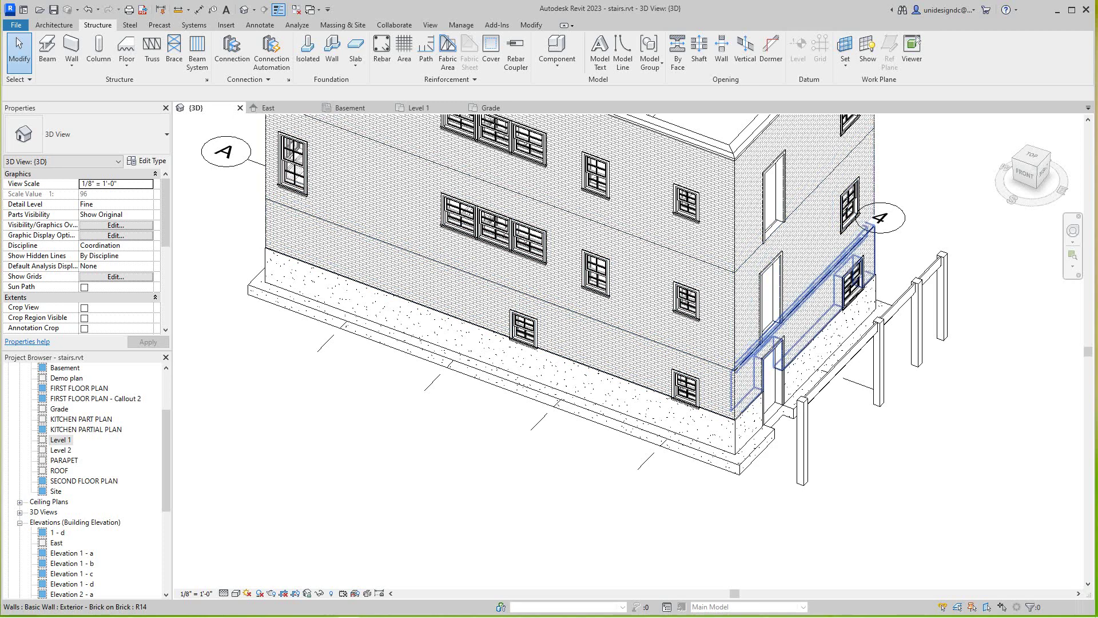
scroll(858, 240, up, 2)
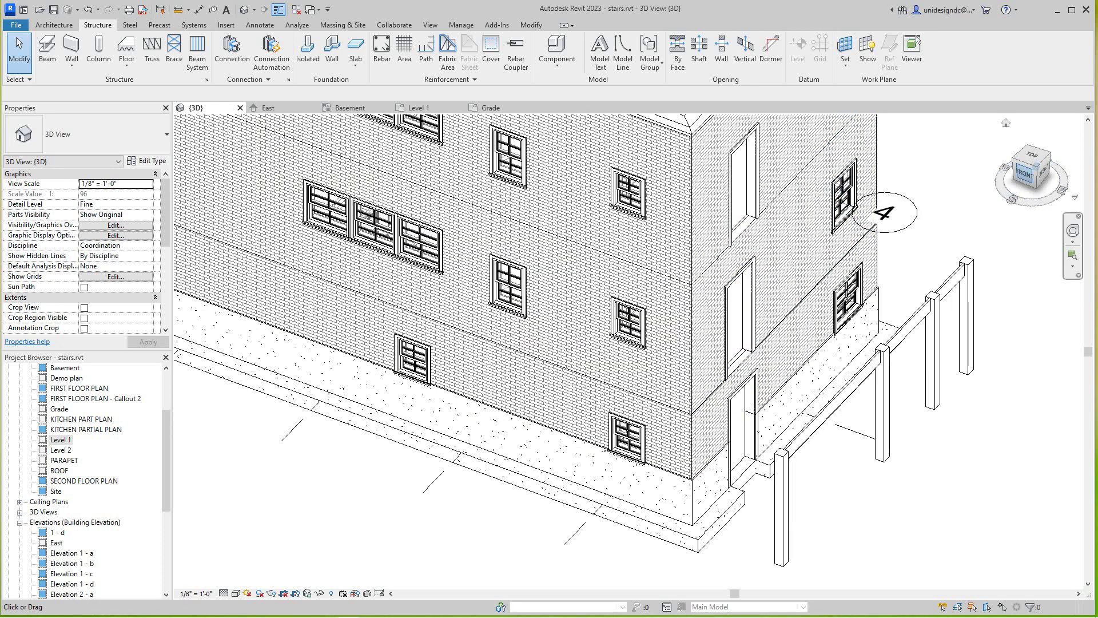
click(1025, 173)
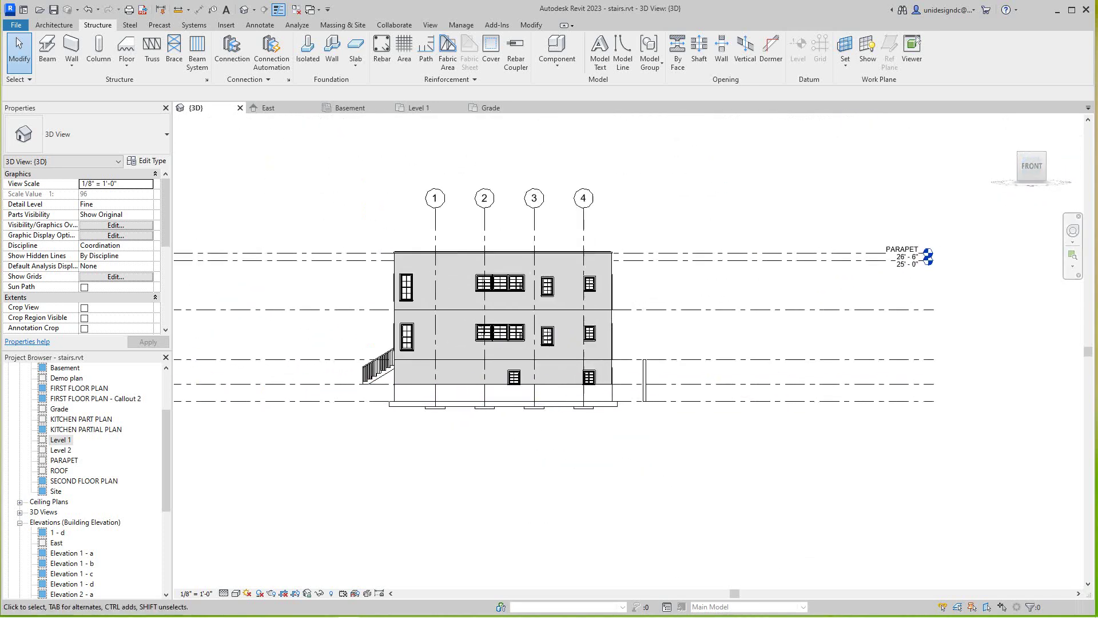
scroll(649, 372, up, 5)
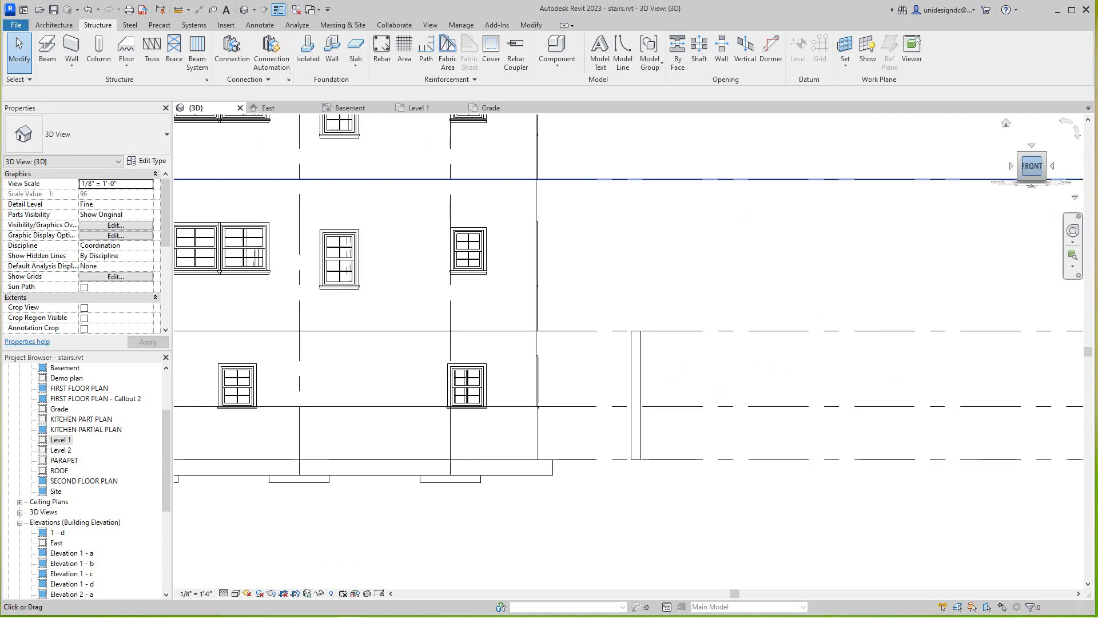
drag(1032, 166, 952, 223)
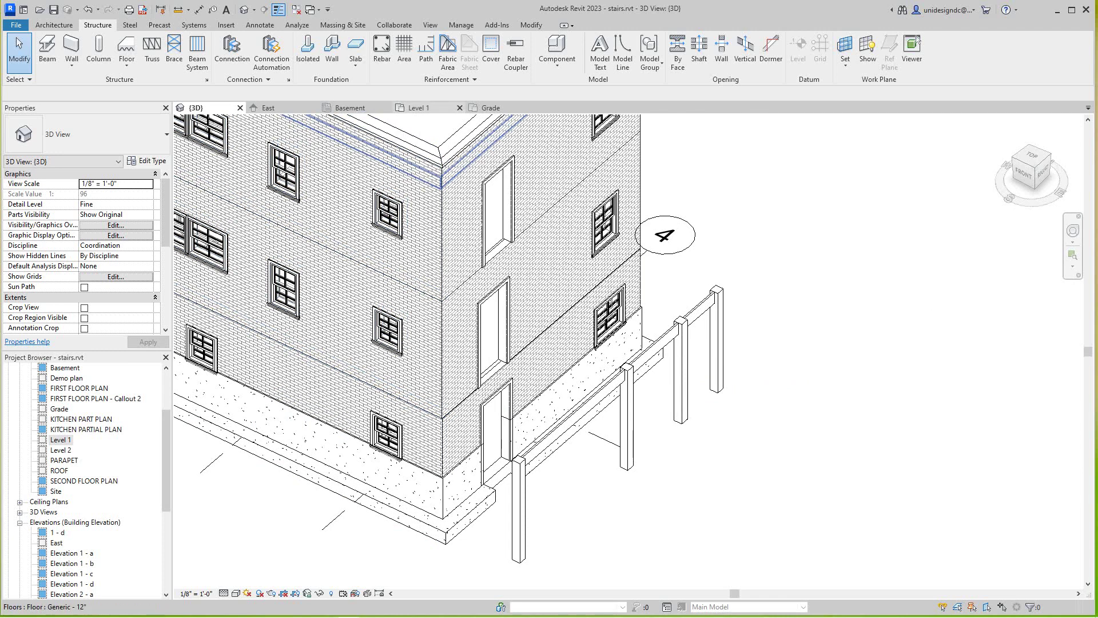
In the Level 1 plan, place a 2x12 beam along the exterior wall from the Laundry corner past the Laundry door
click(424, 107)
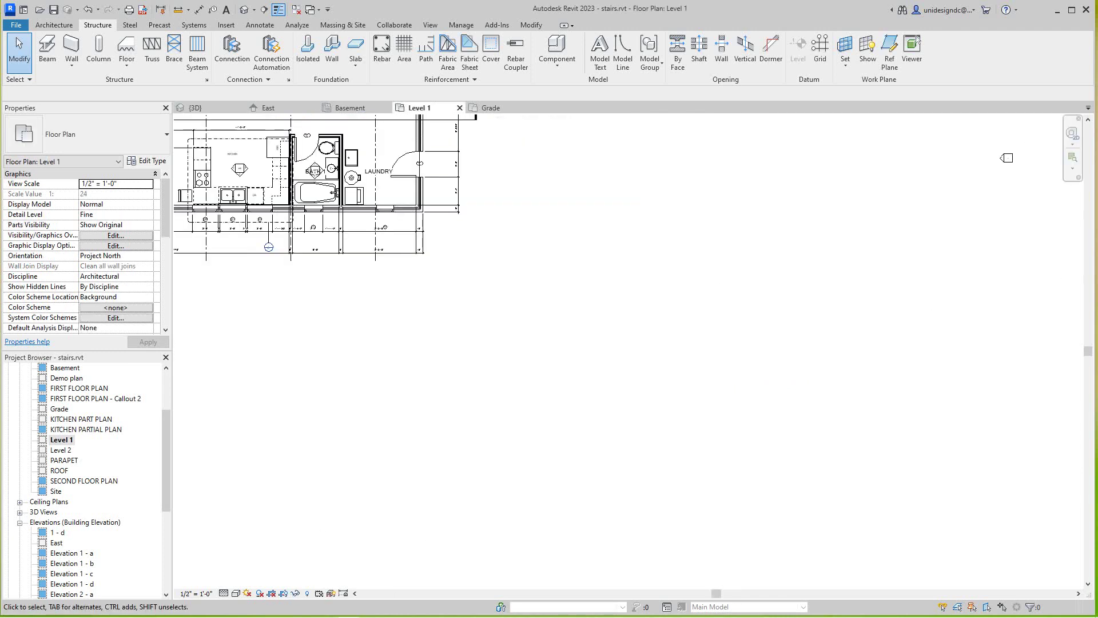
scroll(522, 323, up, 3)
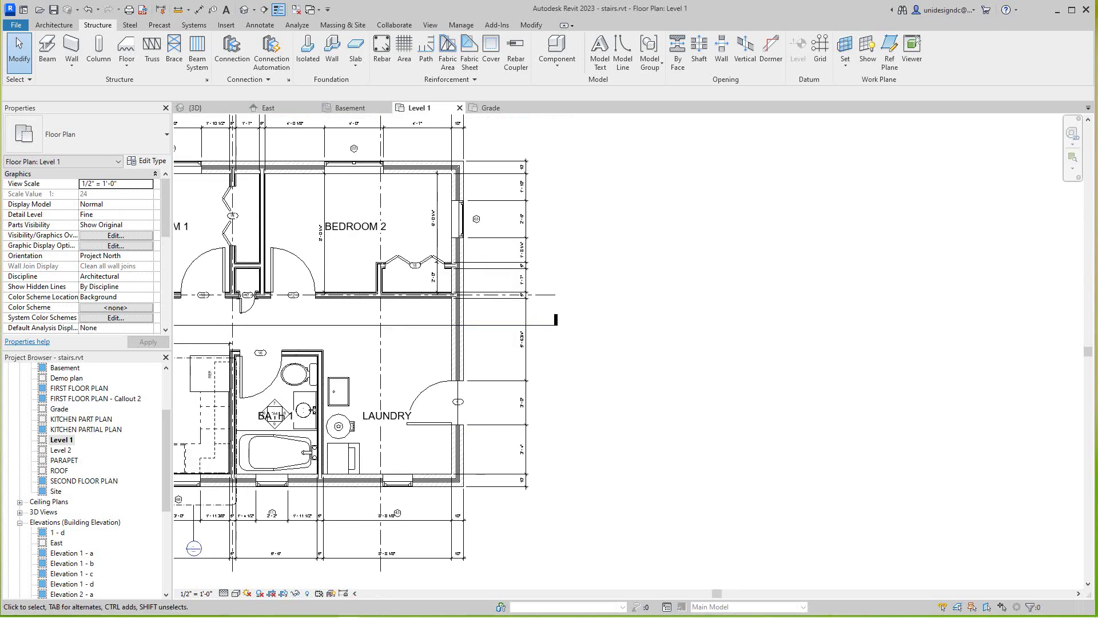
middle_drag(559, 312, 559, 306)
key(c)
key(l)
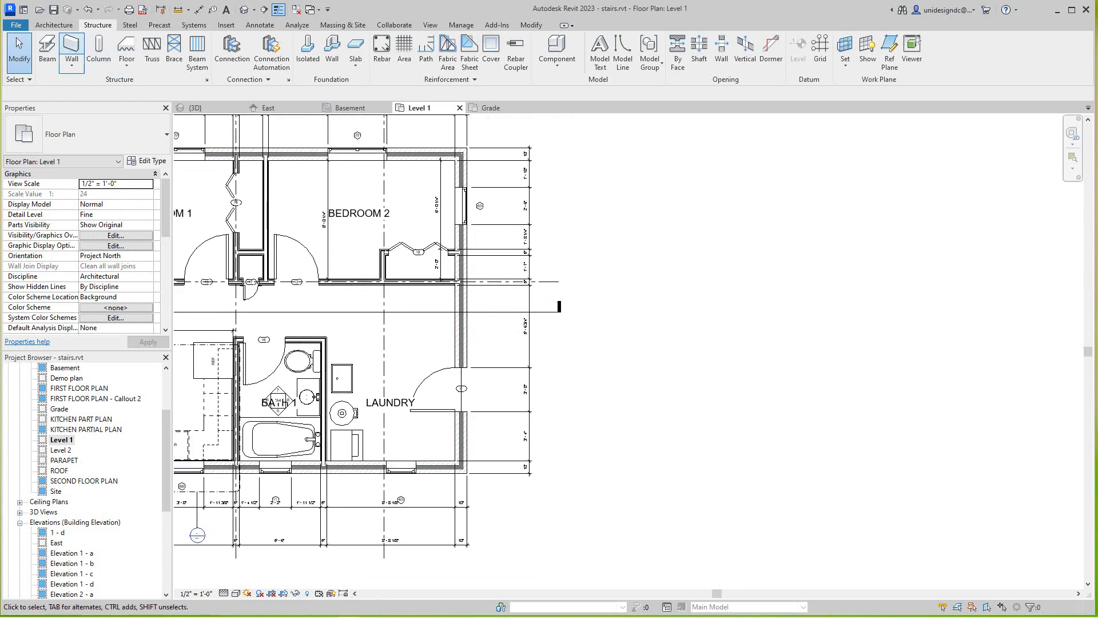
click(48, 49)
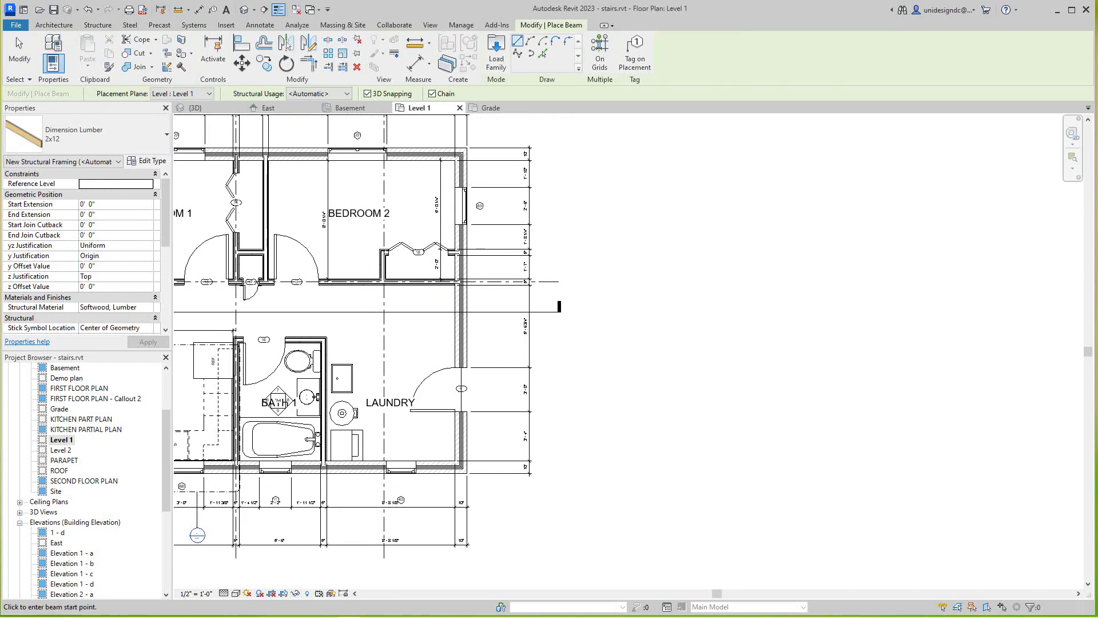
click(468, 469)
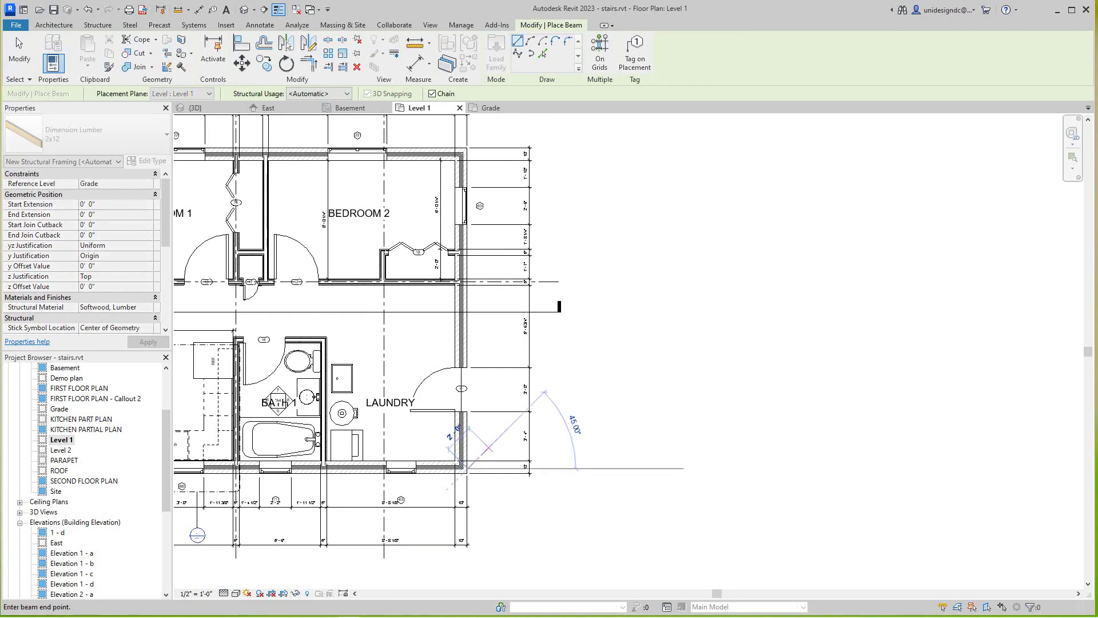
click(468, 306)
key(Escape)
key(Escape)
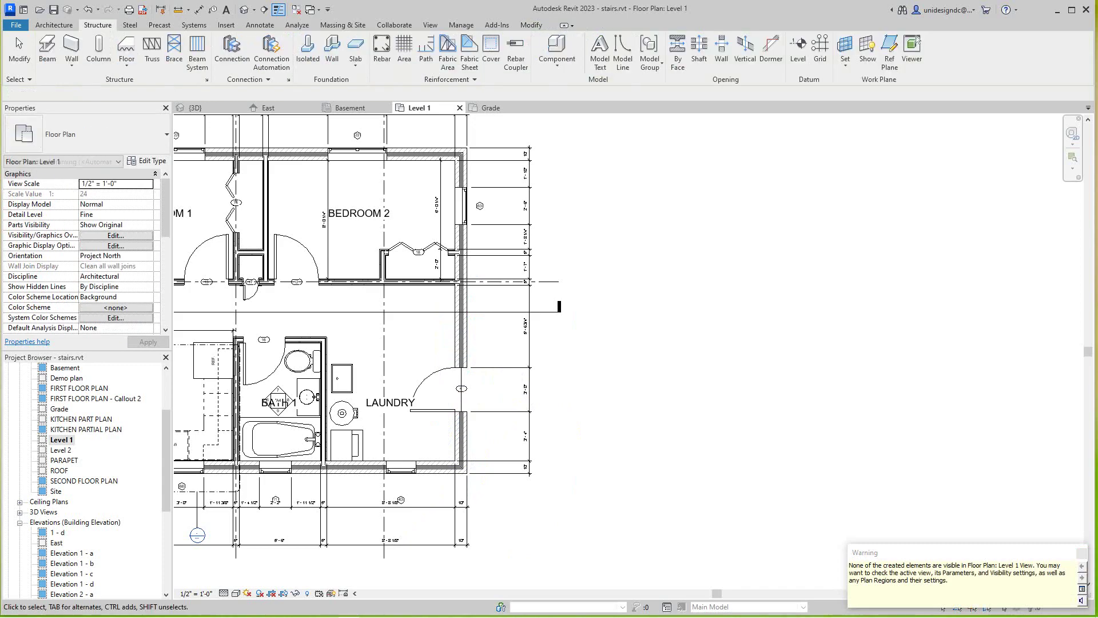
Return to the 3D view and examine the beam on the wall above the basement door
scroll(473, 347, up, 2)
scroll(473, 347, down, 3)
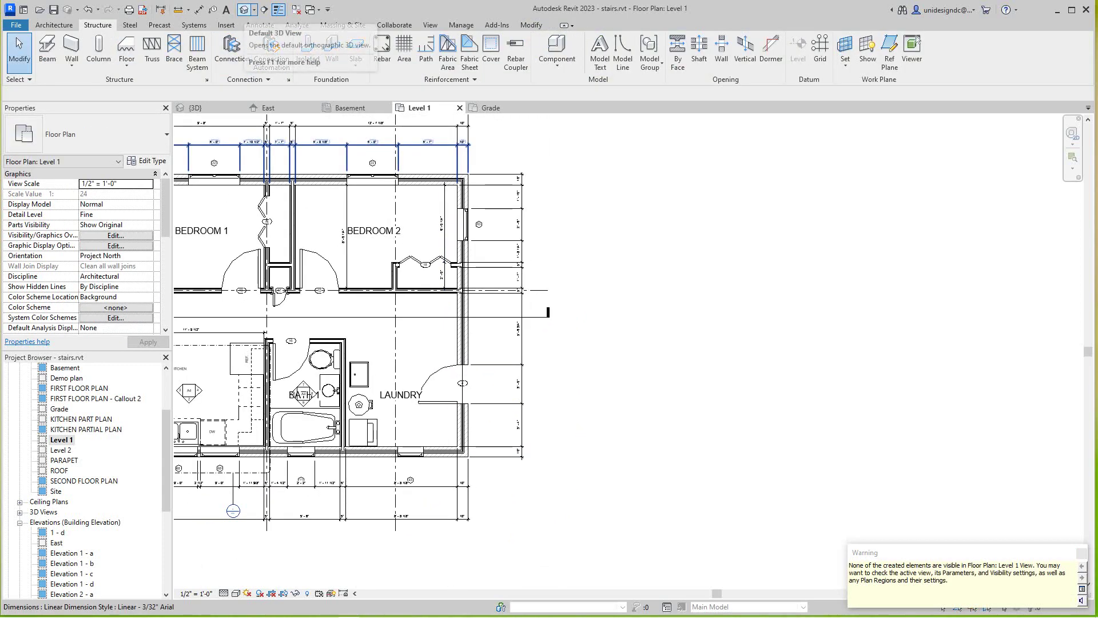
click(206, 107)
scroll(621, 367, up, 3)
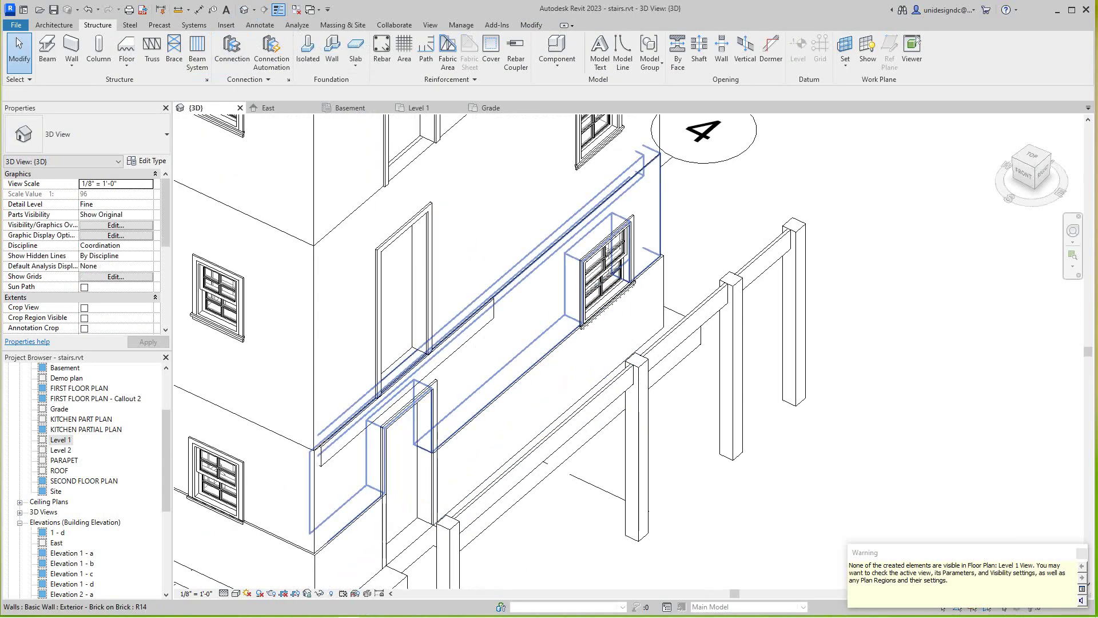
scroll(328, 448, up, 2)
scroll(331, 450, down, 5)
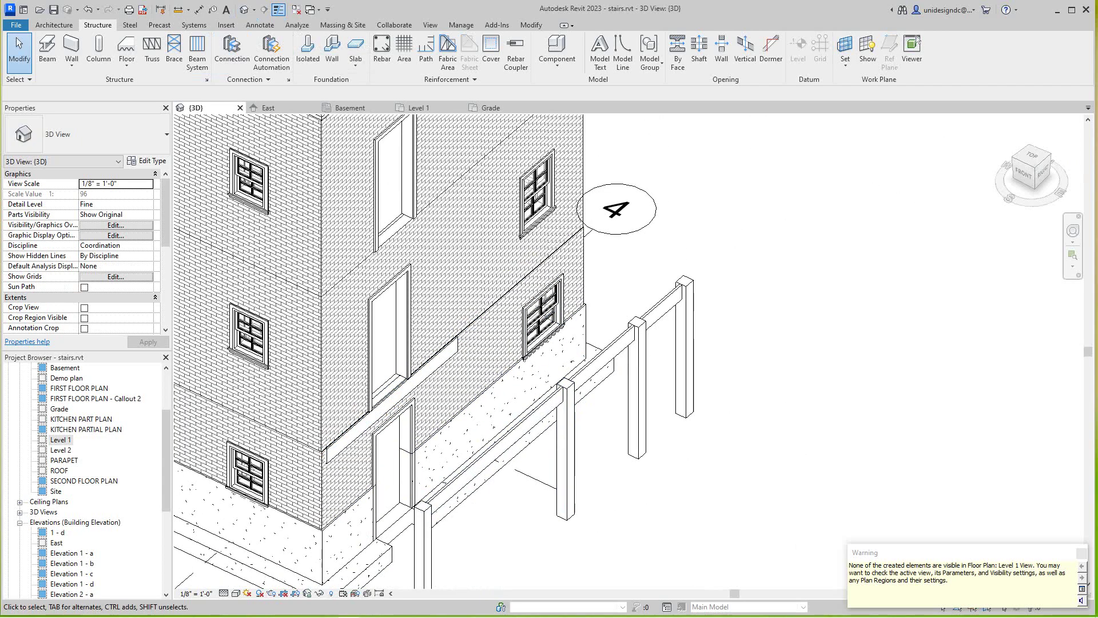
middle_drag(634, 449, 654, 408)
scroll(602, 436, down, 1)
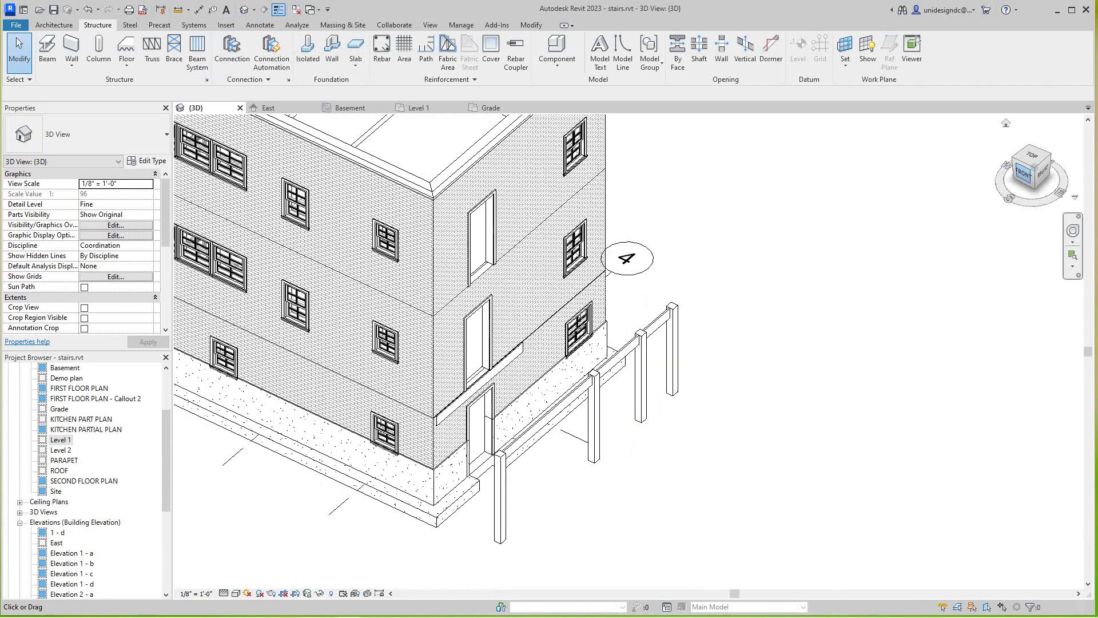
Orbit to the wall beam, check its structural framing properties, and compare it with the beams on the posts
drag(1024, 174, 990, 154)
shift+middle_drag(657, 349, 458, 398)
click(458, 397)
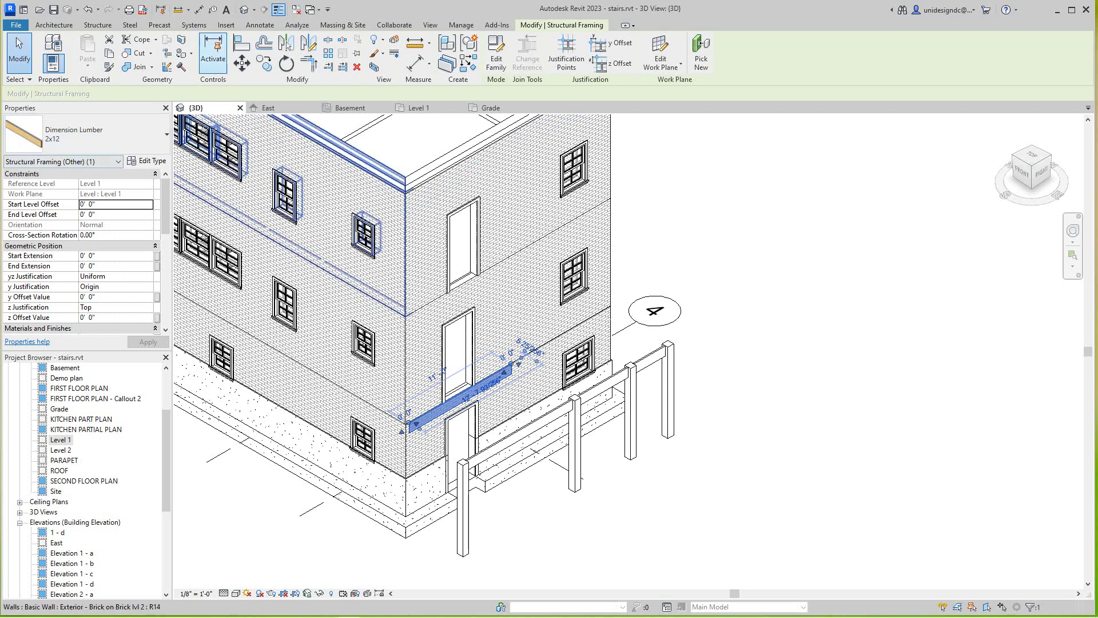
key(Escape)
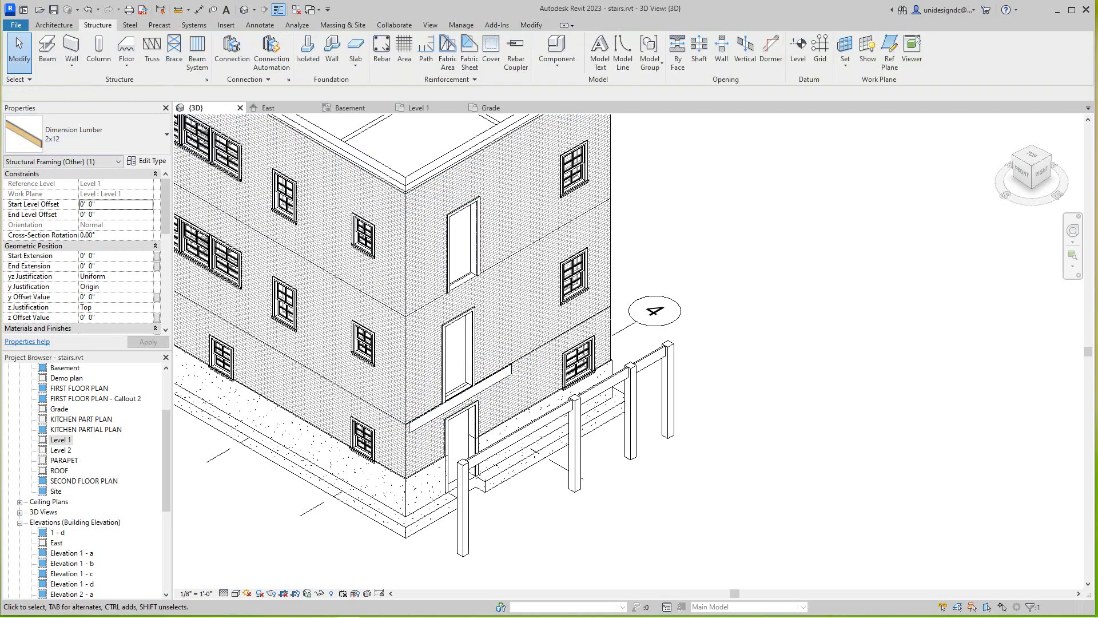
scroll(694, 394, down, 2)
scroll(582, 474, up, 1)
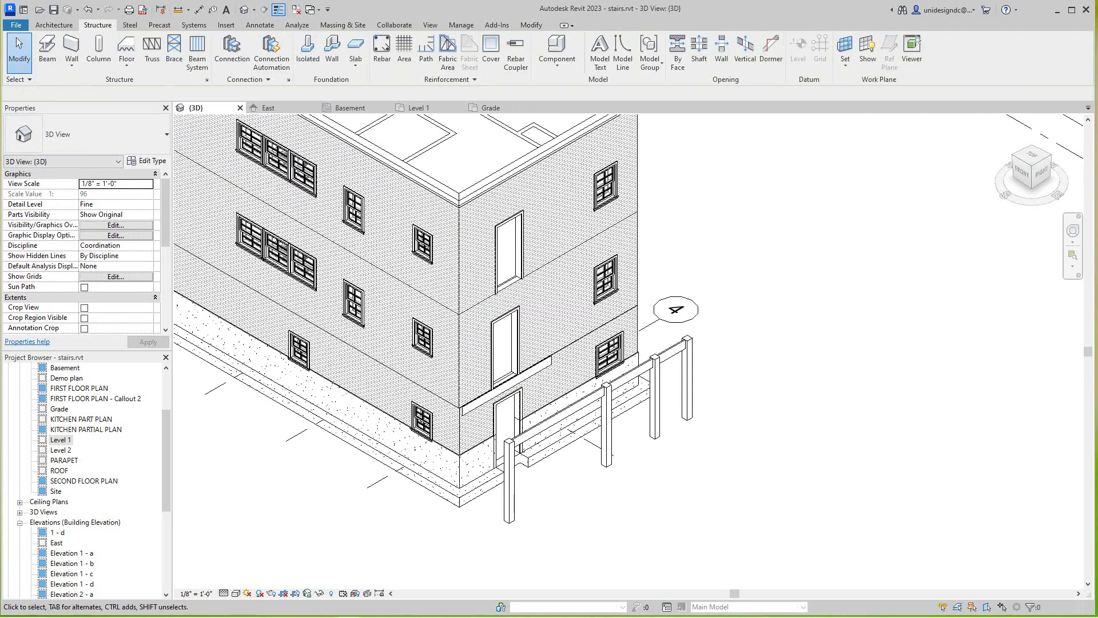
mouse_move(1023, 172)
mouse_down()
mouse_move(1045, 222)
mouse_move(1025, 215)
mouse_move(1029, 169)
mouse_up()
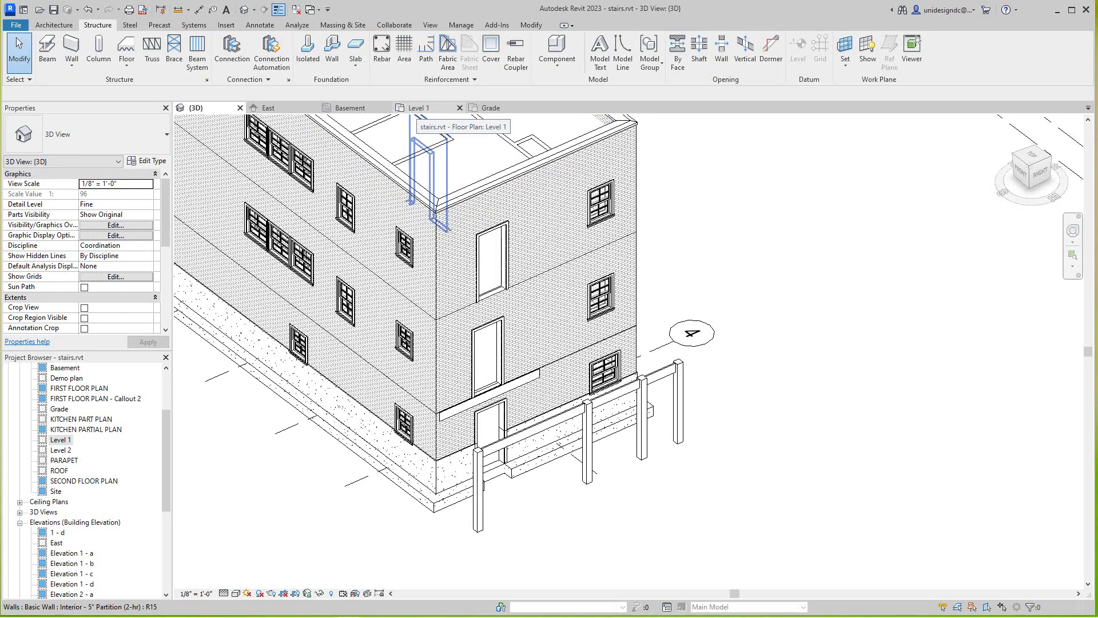
Switch through the Level 1 plan to the Basement structural plan and check the posts beside the exterior wall
click(421, 108)
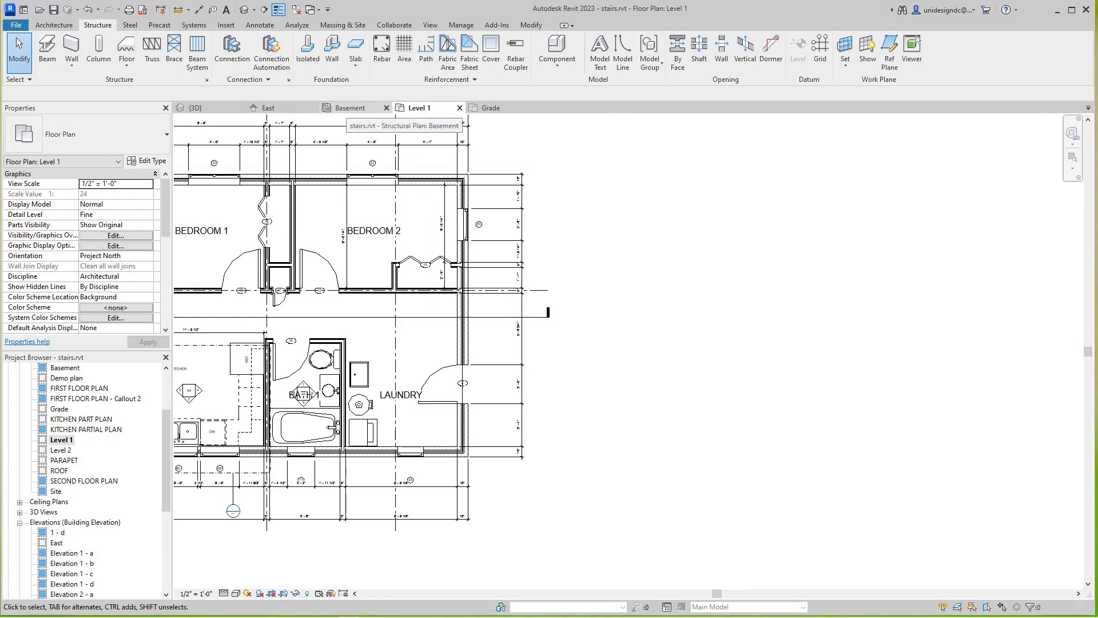
click(349, 108)
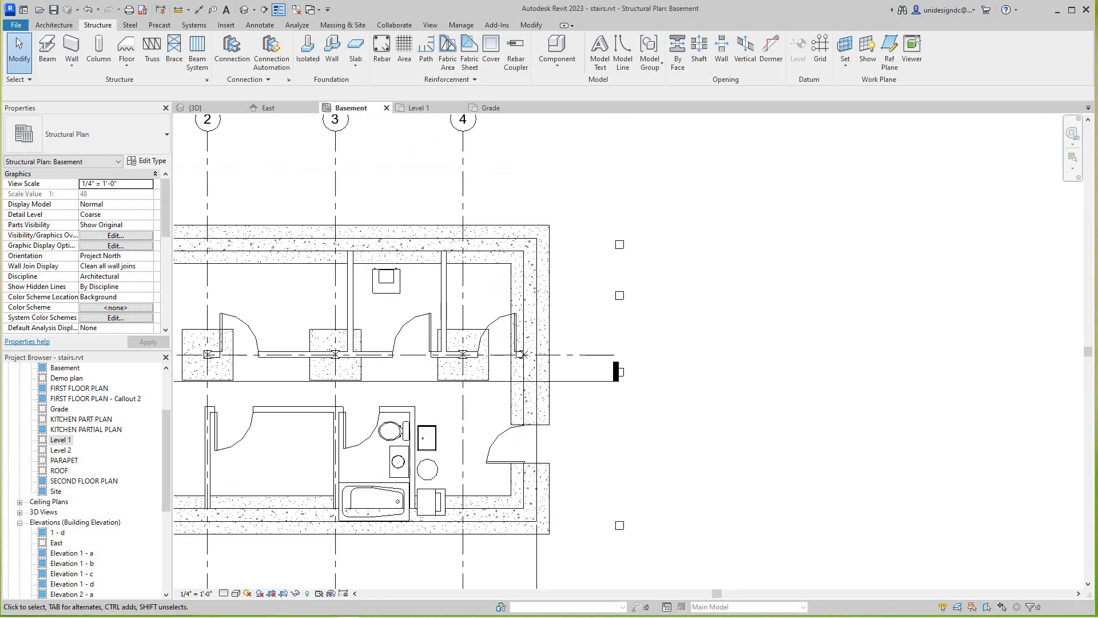
scroll(579, 446, down, 2)
scroll(579, 378, up, 2)
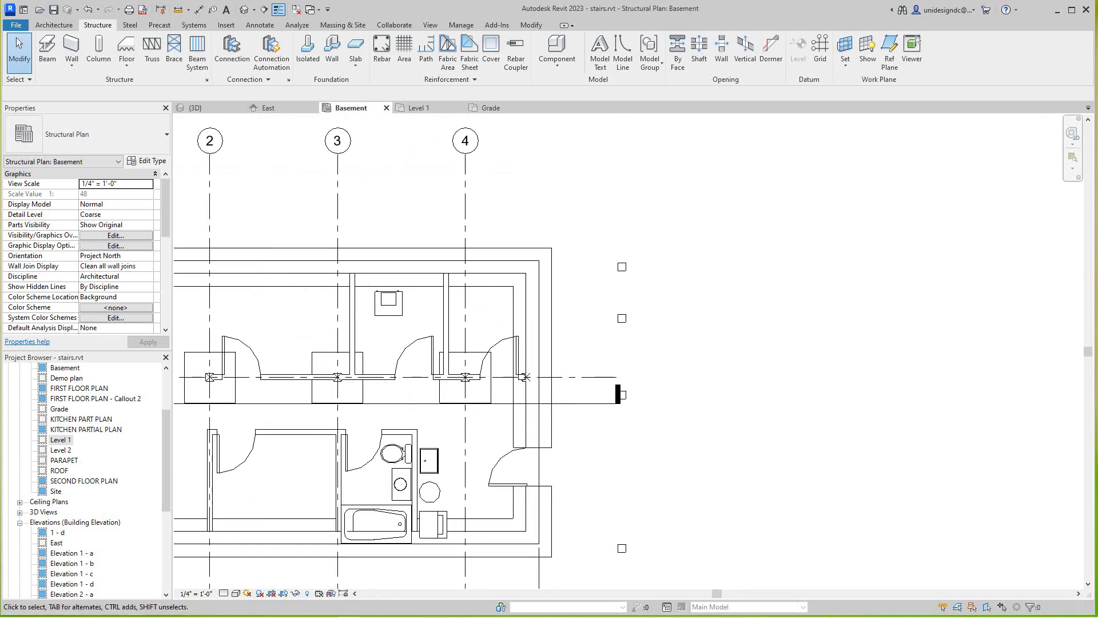
Lengthen the building section line in the Basement plan so its end lies beyond the posts outside the exterior wall
scroll(580, 364, down, 2)
scroll(593, 445, down, 1)
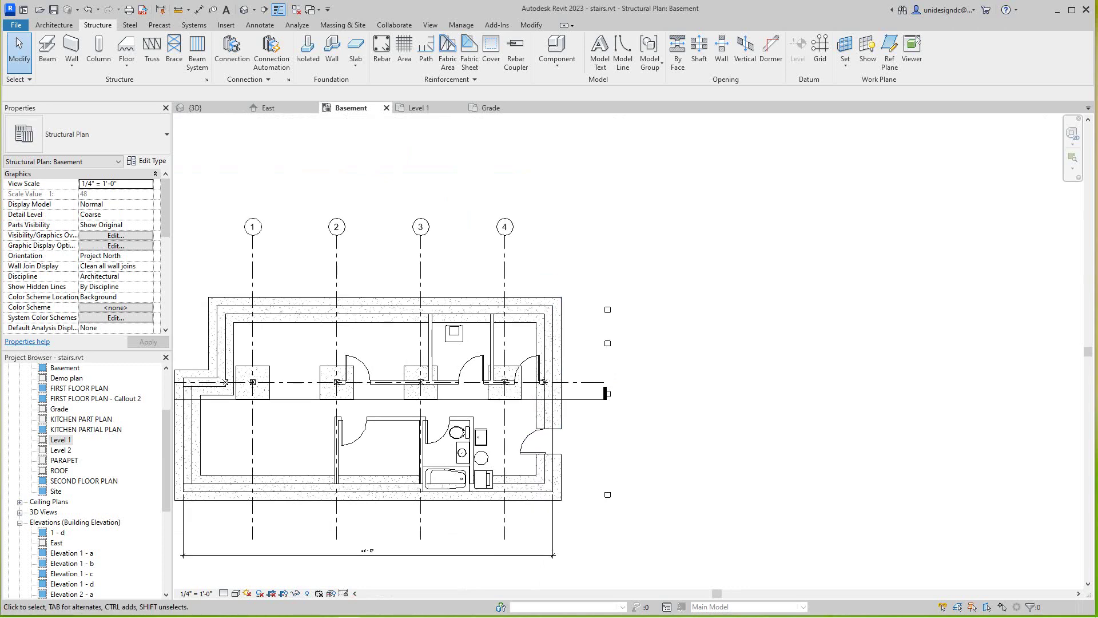
scroll(661, 429, up, 2)
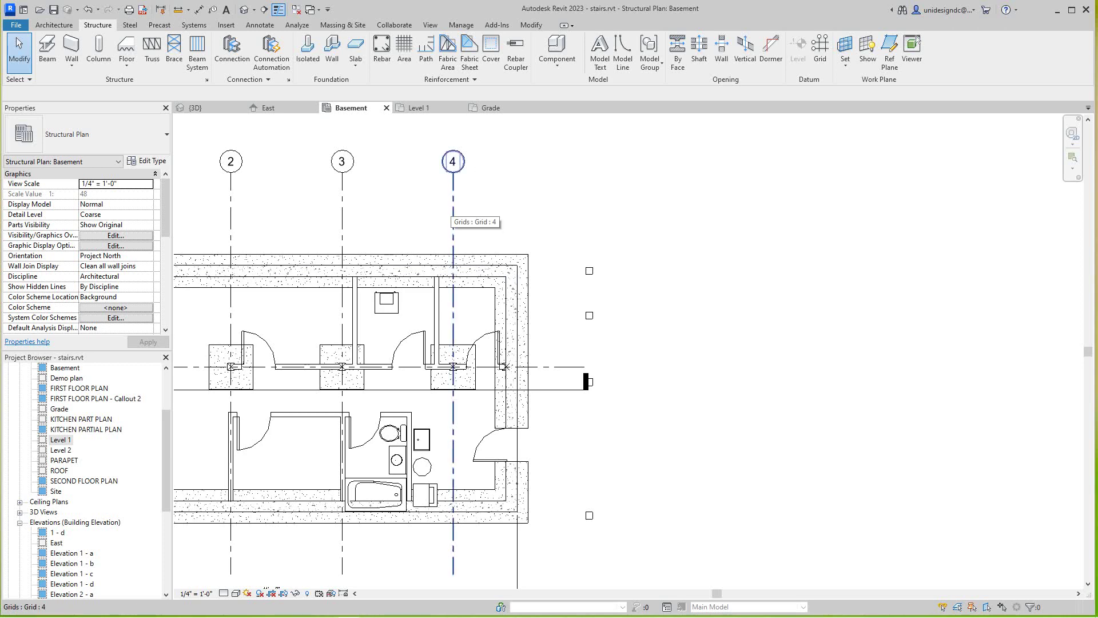
scroll(454, 215, down, 2)
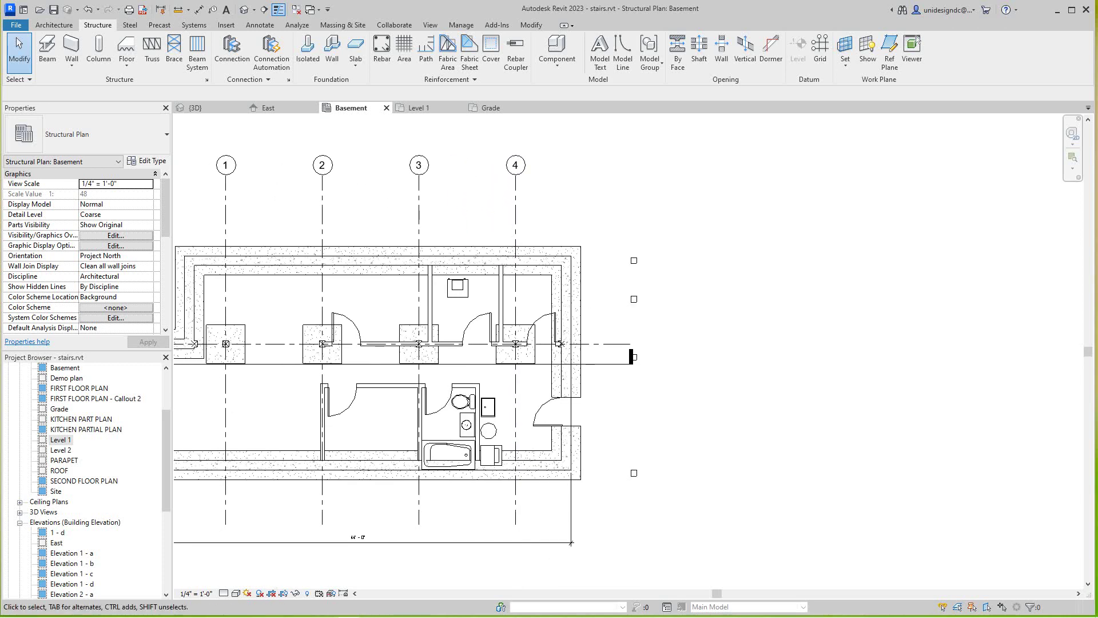
scroll(585, 250, up, 2)
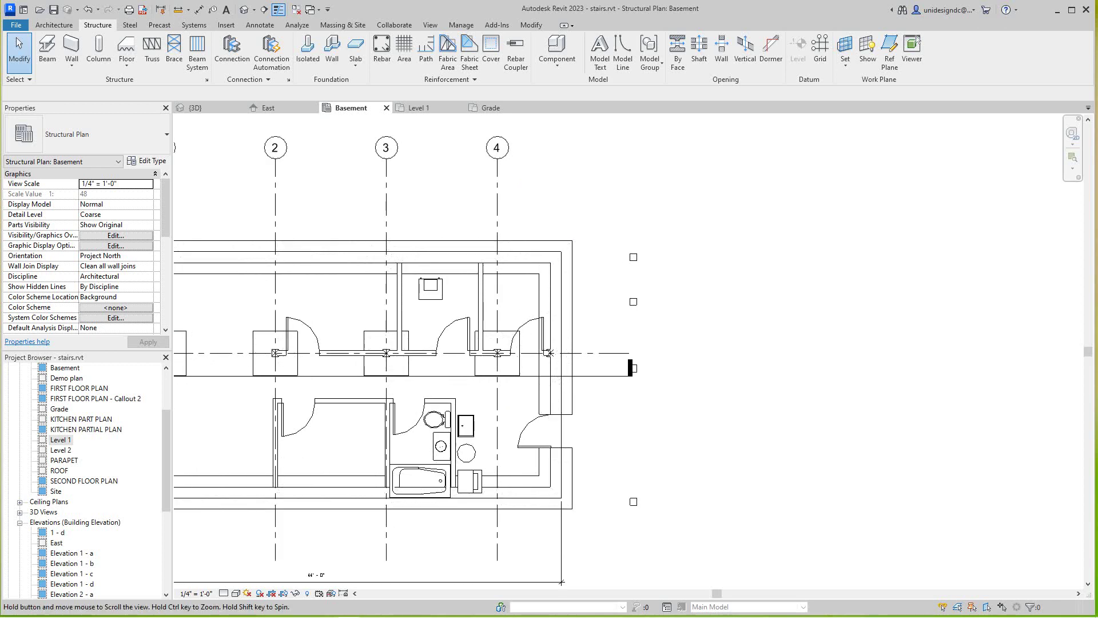
scroll(621, 401, up, 1)
click(628, 376)
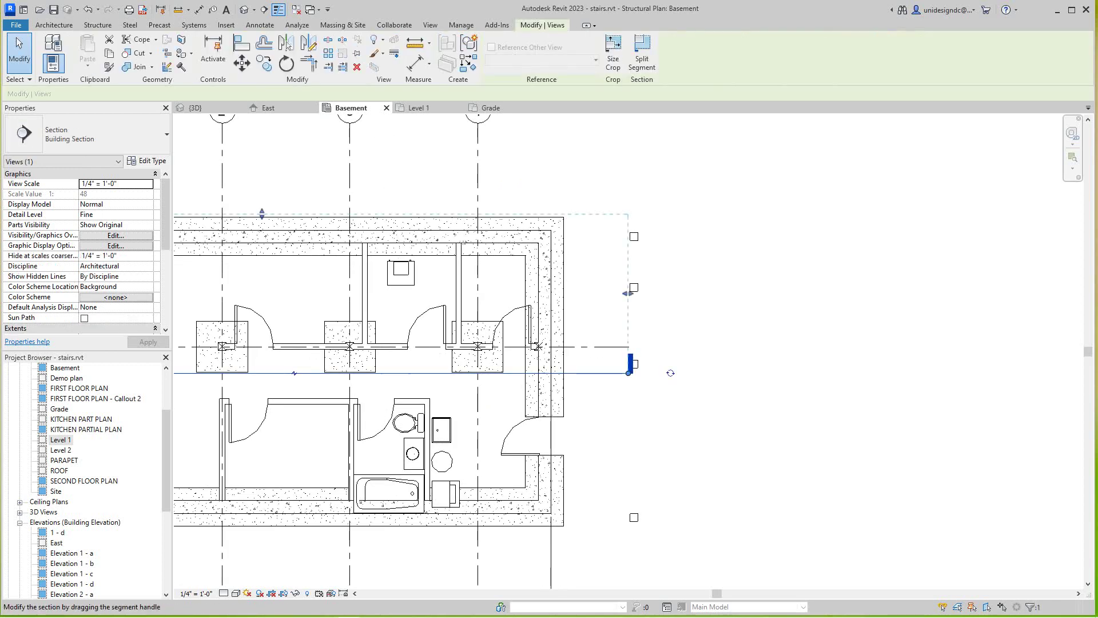
drag(629, 373, 694, 373)
key(Escape)
scroll(244, 409, down, 2)
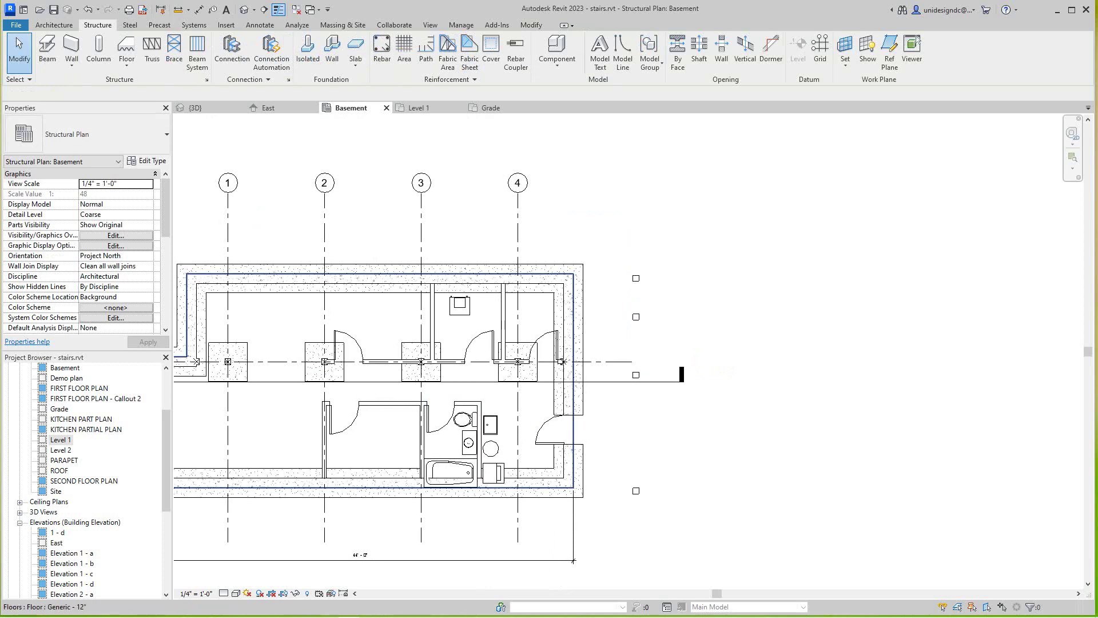
Sketch a straight Cast-In-Place monolithic stair run about 5' long from Basement to Grade along the exterior wall, starting near the basement door
scroll(606, 408, up, 2)
middle_drag(606, 408, 594, 422)
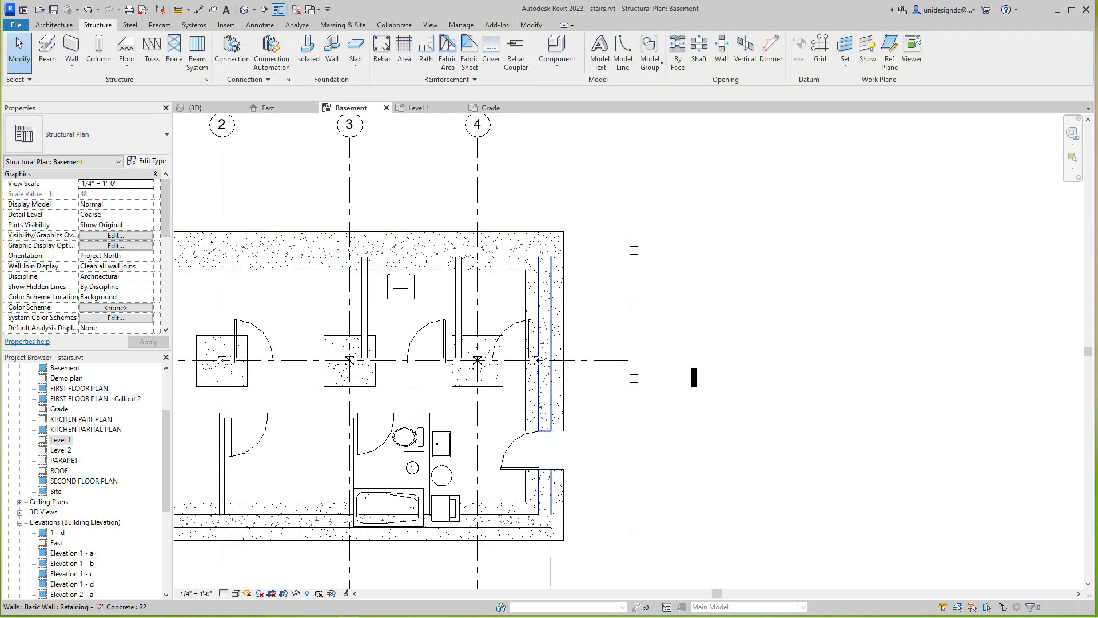
scroll(592, 447, up, 2)
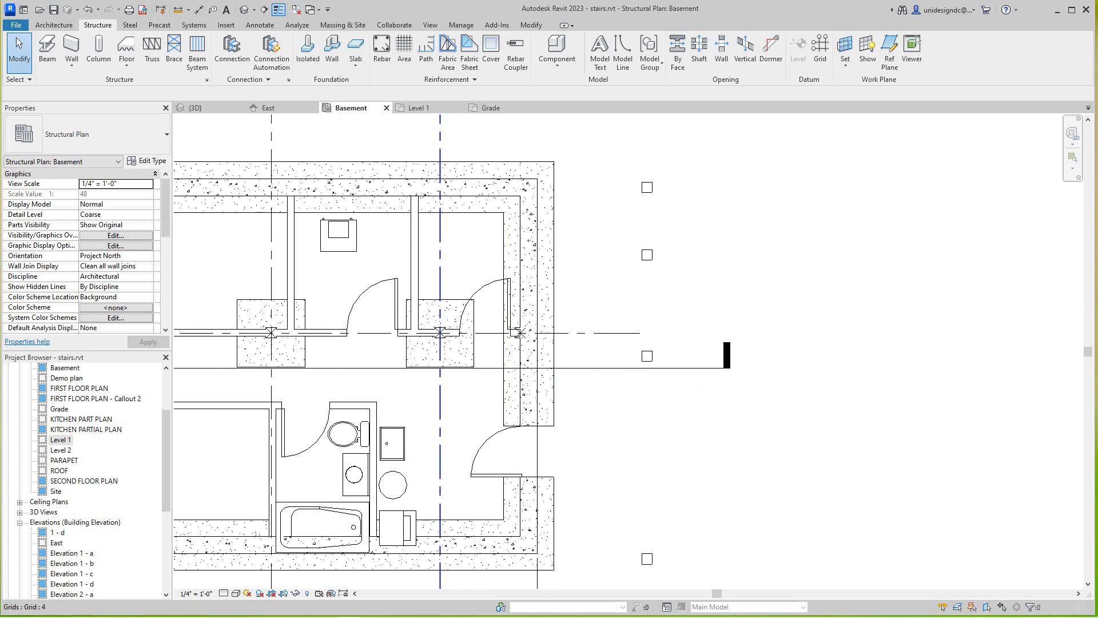
click(54, 24)
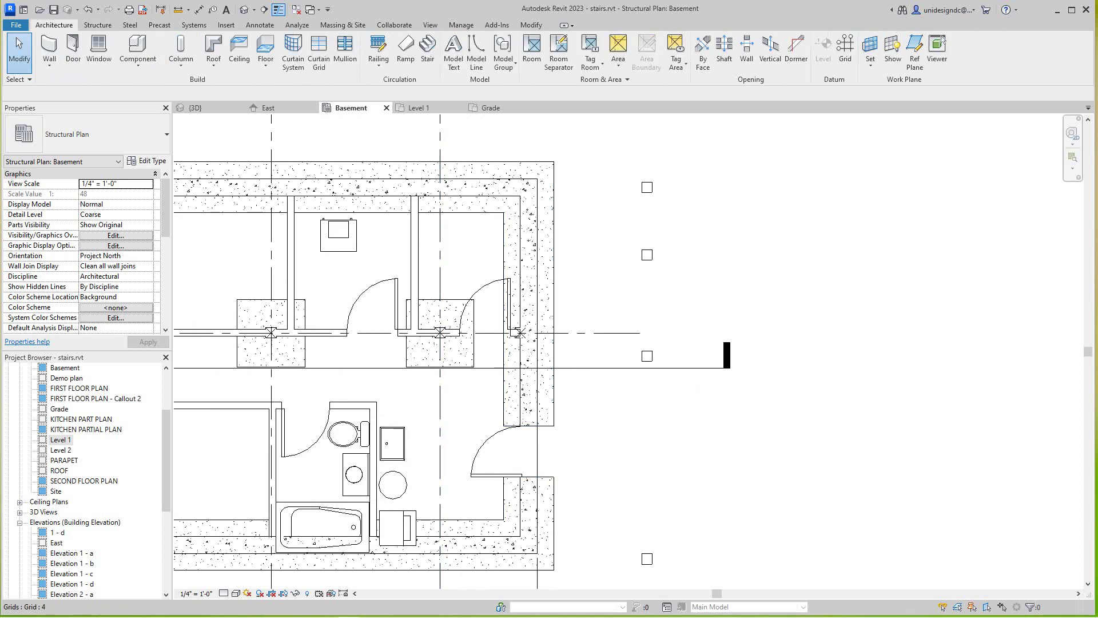
click(428, 51)
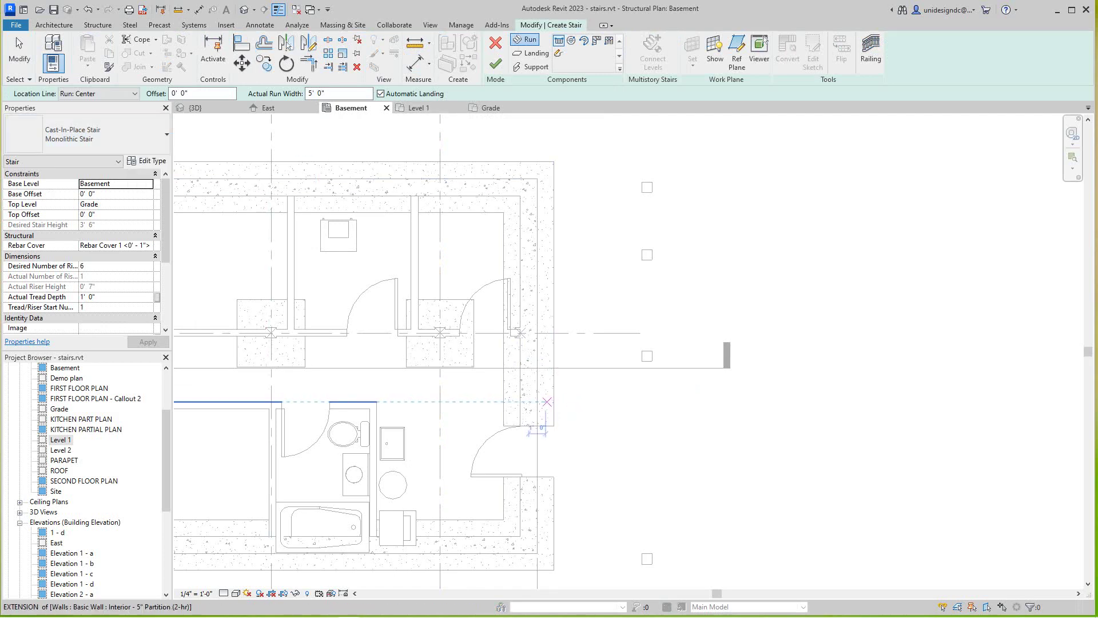
click(554, 402)
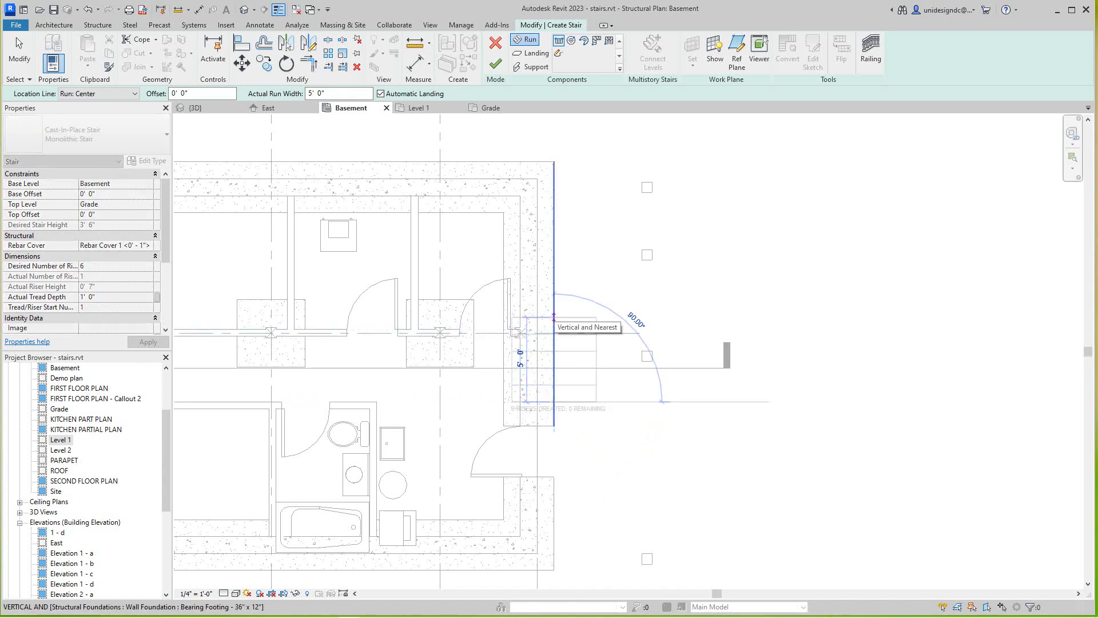
click(554, 317)
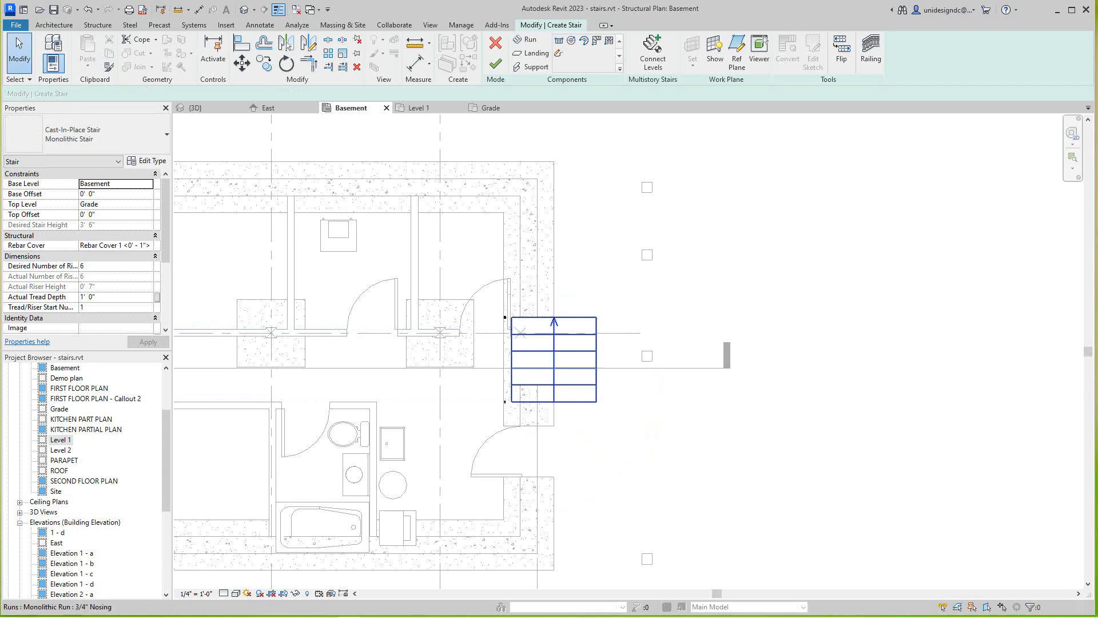
Set the stair run's width to 3' 0"
click(554, 384)
click(553, 423)
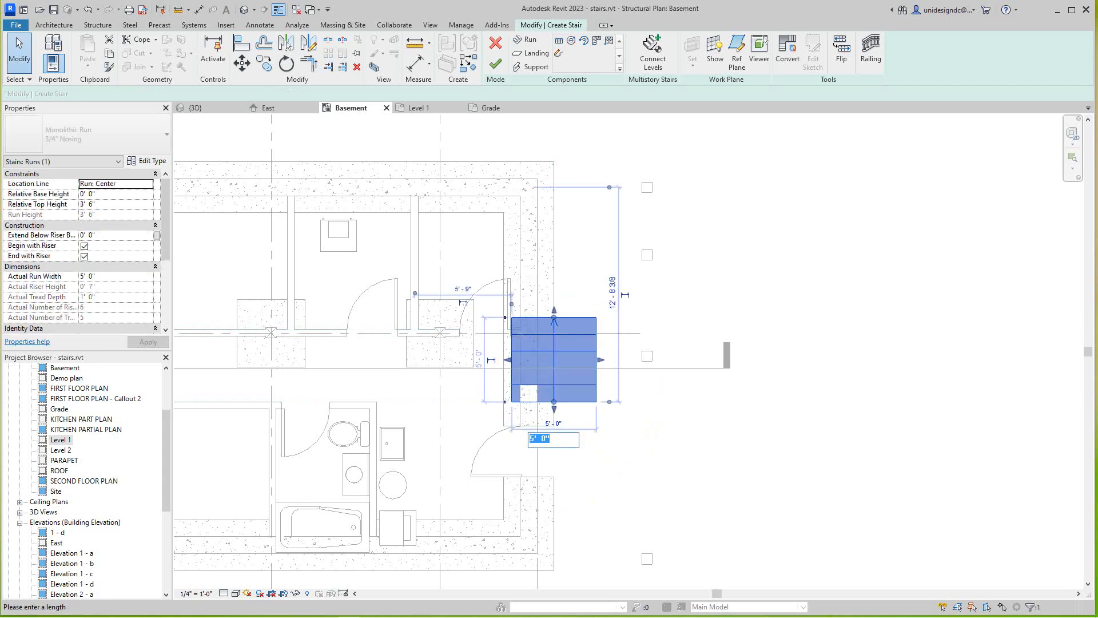
text(3)
key(Return)
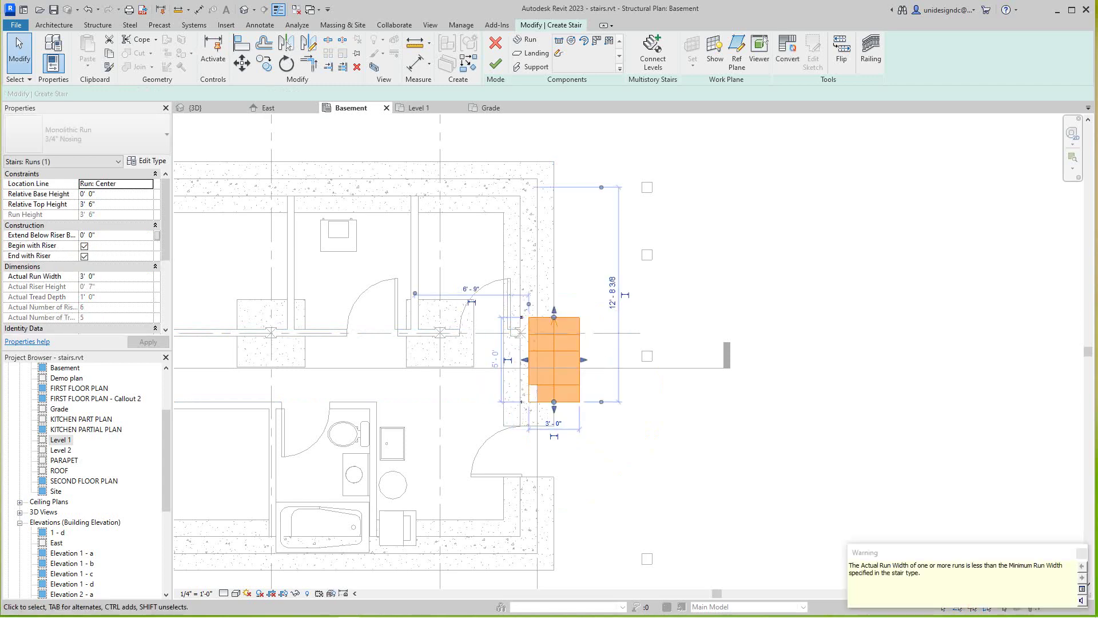
key(Escape)
Nudge the stair run outward until its inner side lines up with the outer face of the exterior wall
click(554, 359)
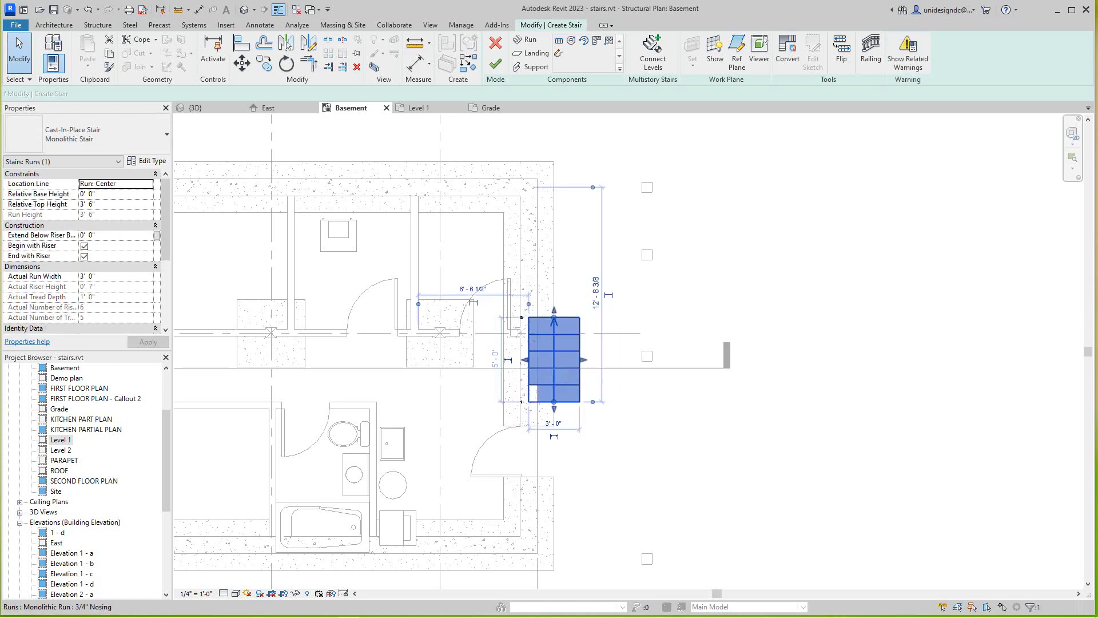
key(Escape)
click(554, 359)
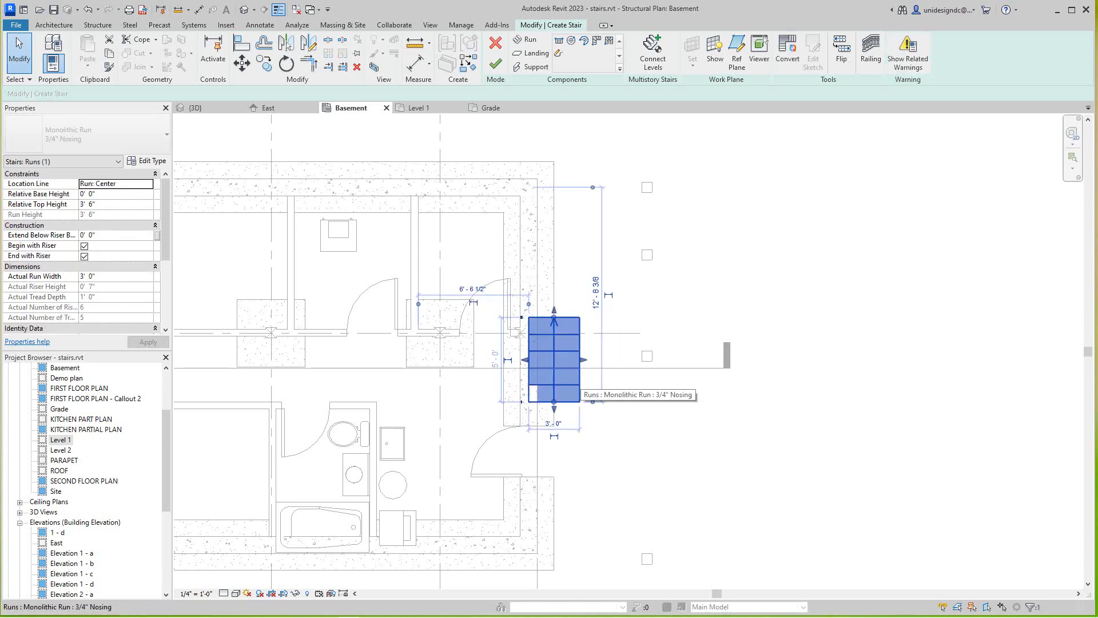
key(Right)
key(Right)
key(Right)
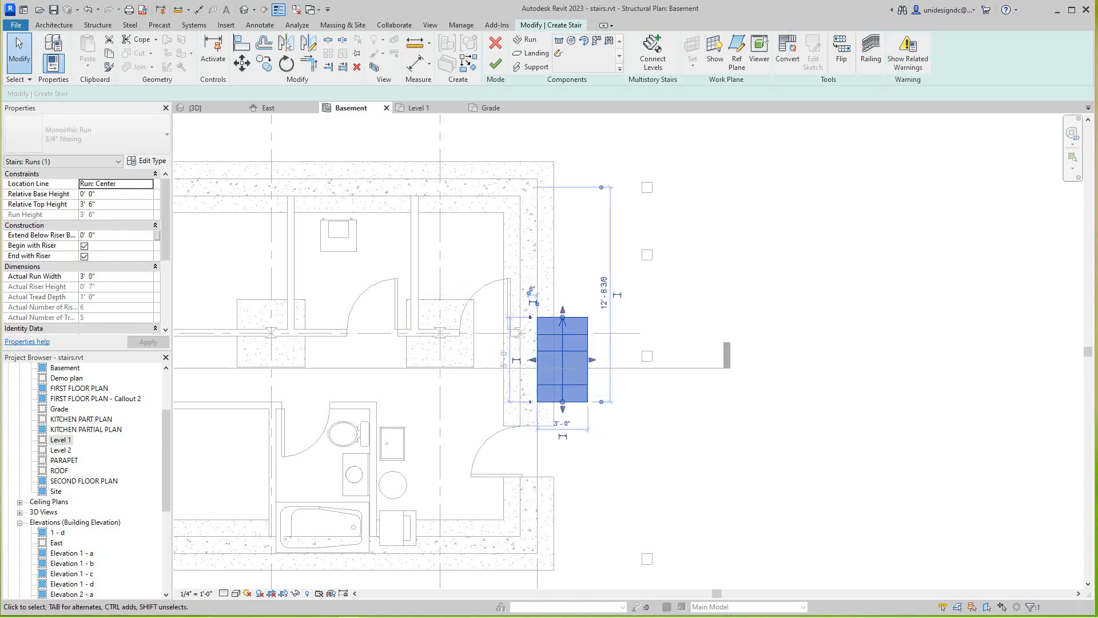
key(Escape)
Tile the open views, fit the model in them, and look at the stair run in the East elevation
scroll(642, 442, down, 1)
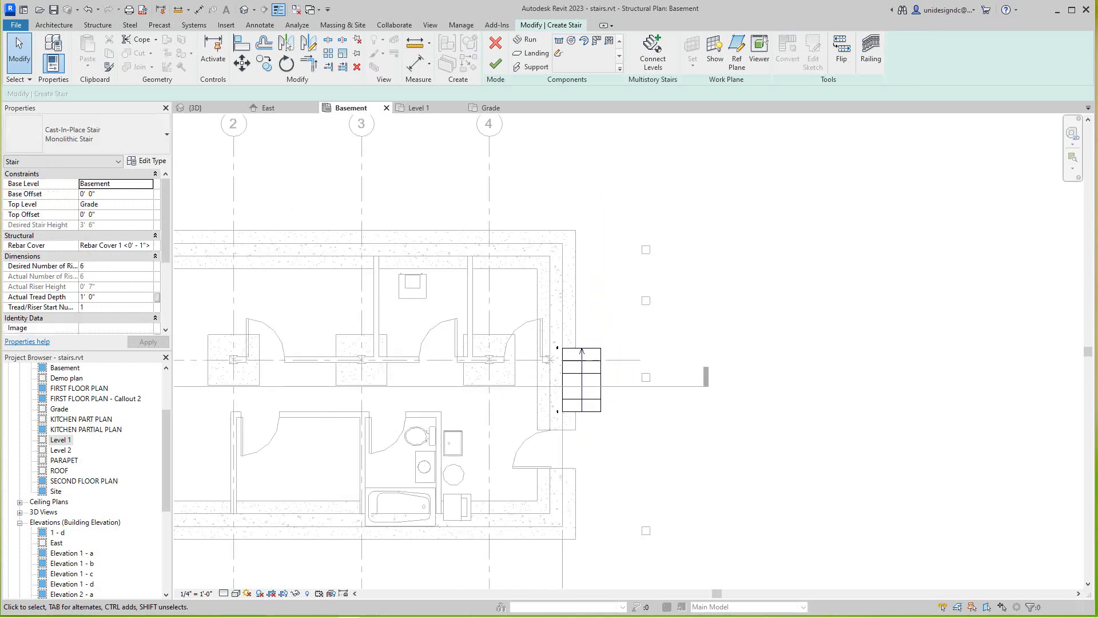
key(t)
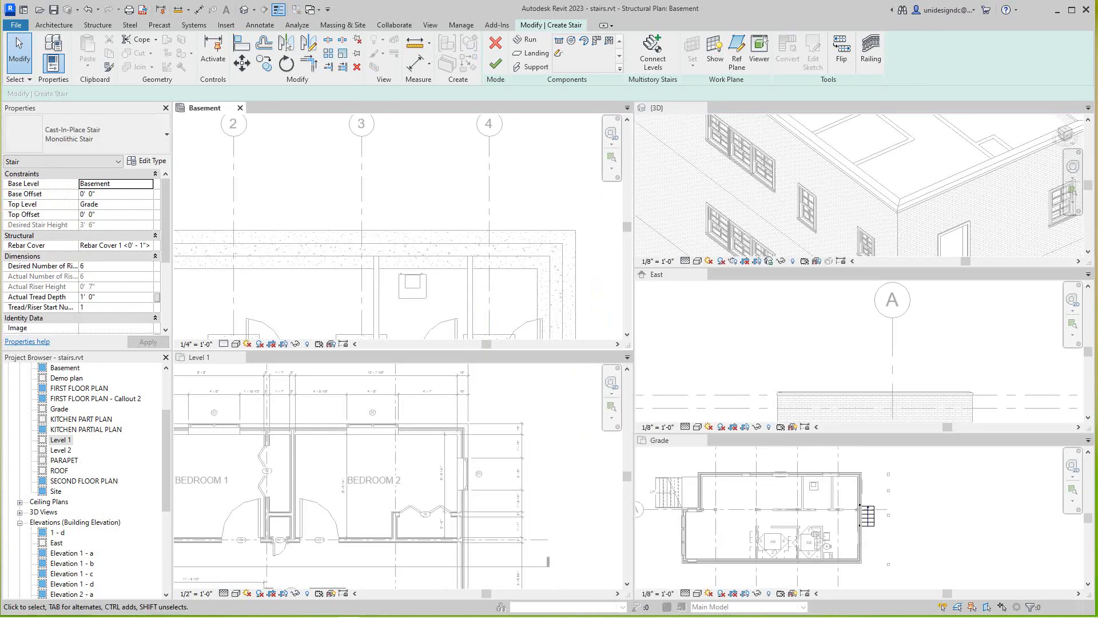
key(z)
key(a)
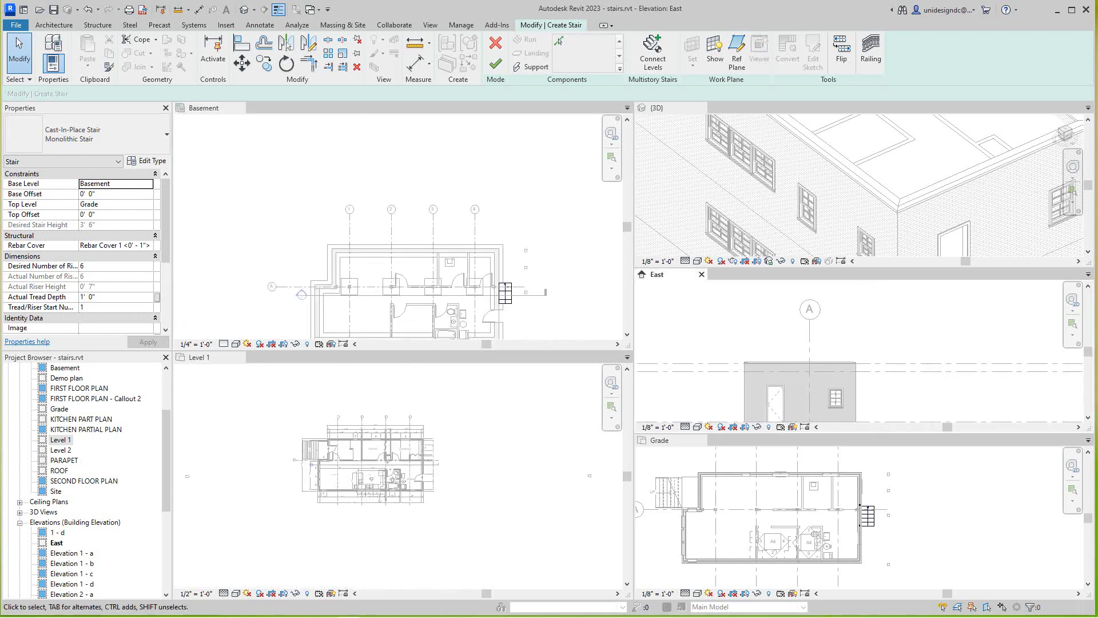
scroll(796, 412, up, 6)
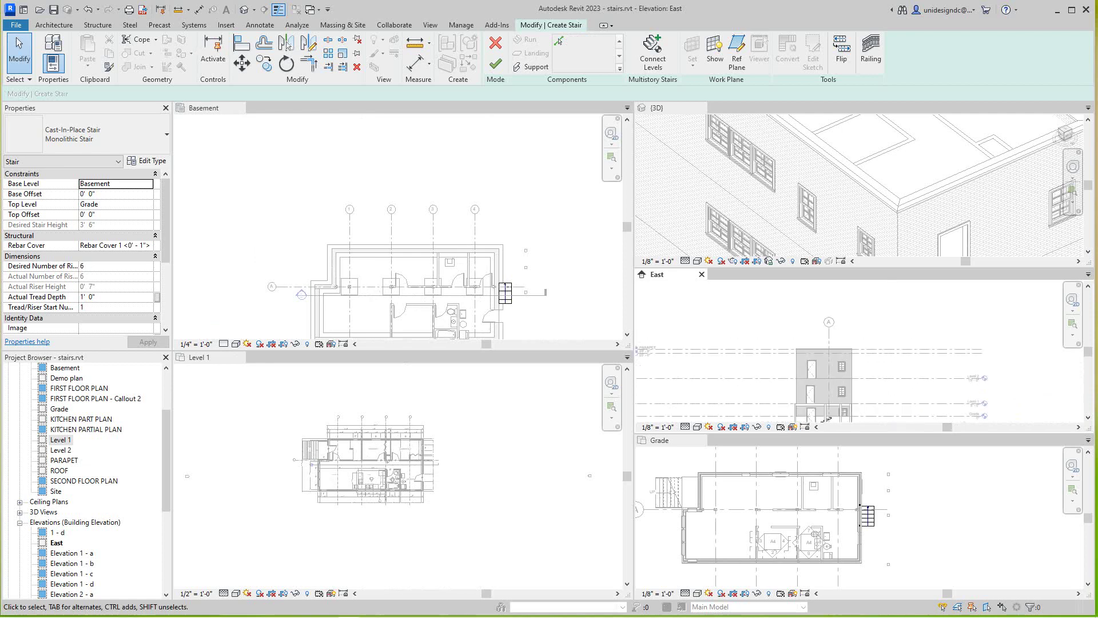
scroll(807, 366, up, 2)
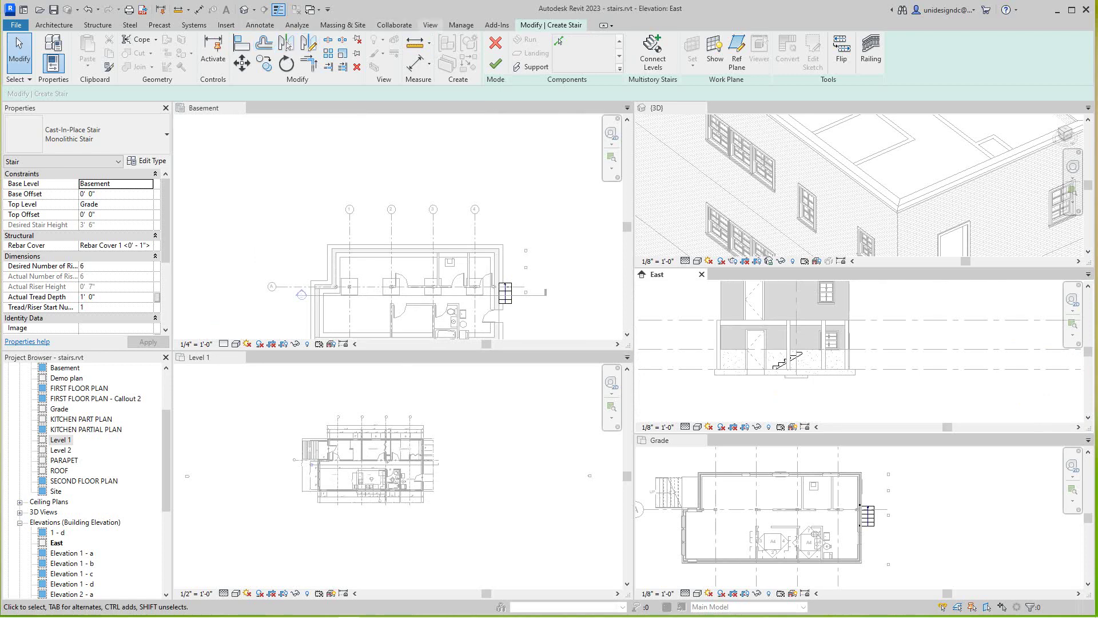
Return the tiled views to tabs with the East elevation in front, and finish the stair
click(430, 25)
click(933, 51)
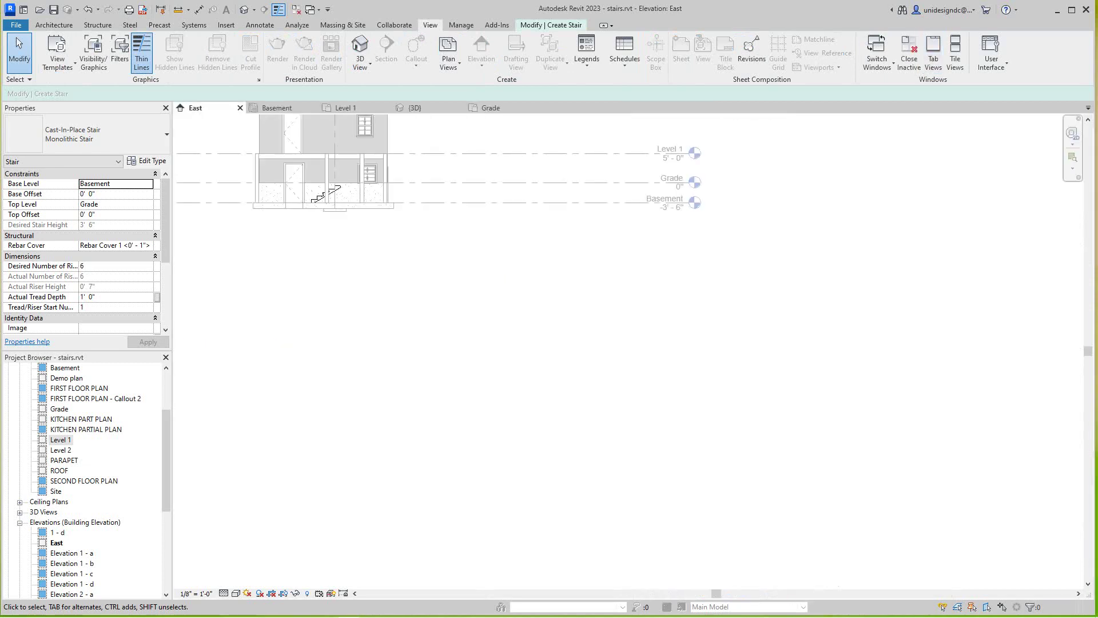
scroll(349, 200, up, 5)
middle_drag(509, 295, 534, 295)
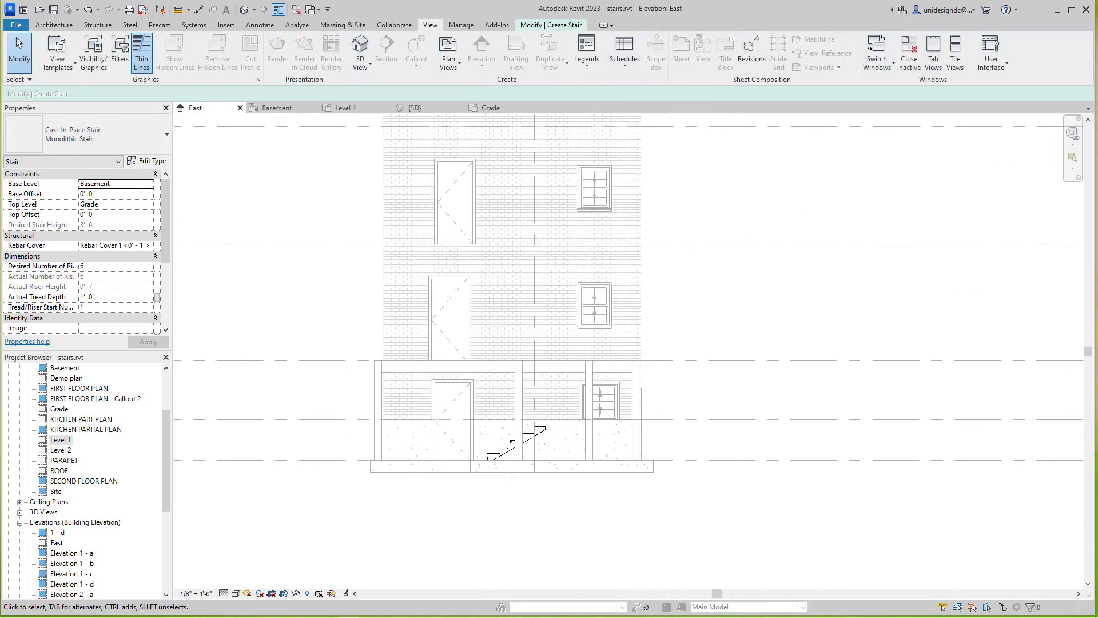
click(551, 25)
click(496, 64)
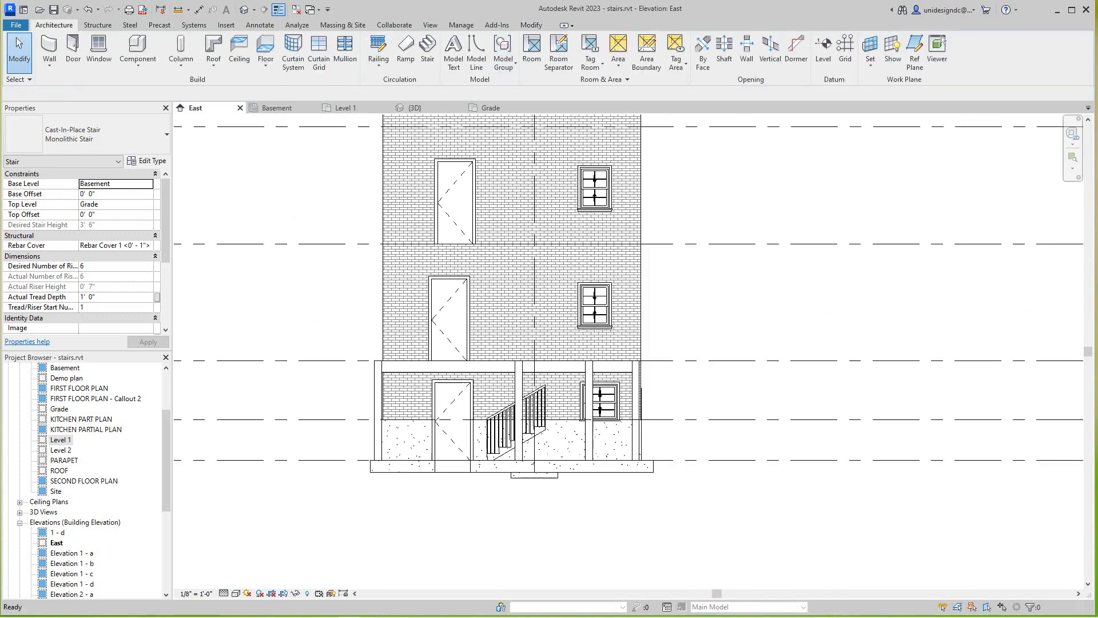
Examine the new stair and its railing in the East elevation against the Basement, Grade and Level 1 lines
scroll(544, 454, up, 2)
scroll(528, 426, up, 2)
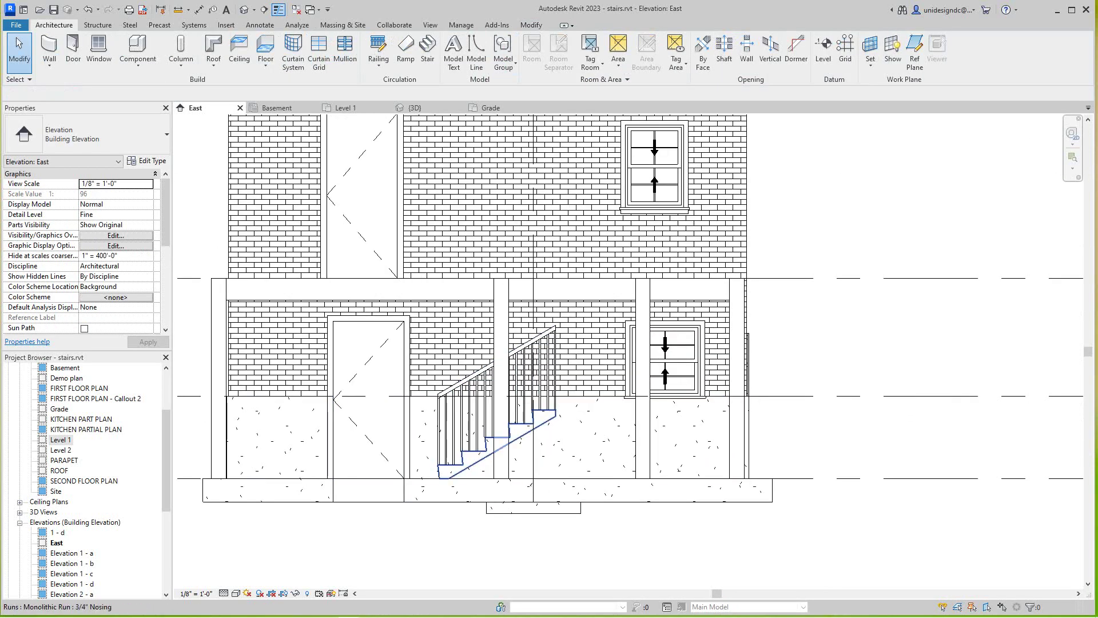
click(522, 395)
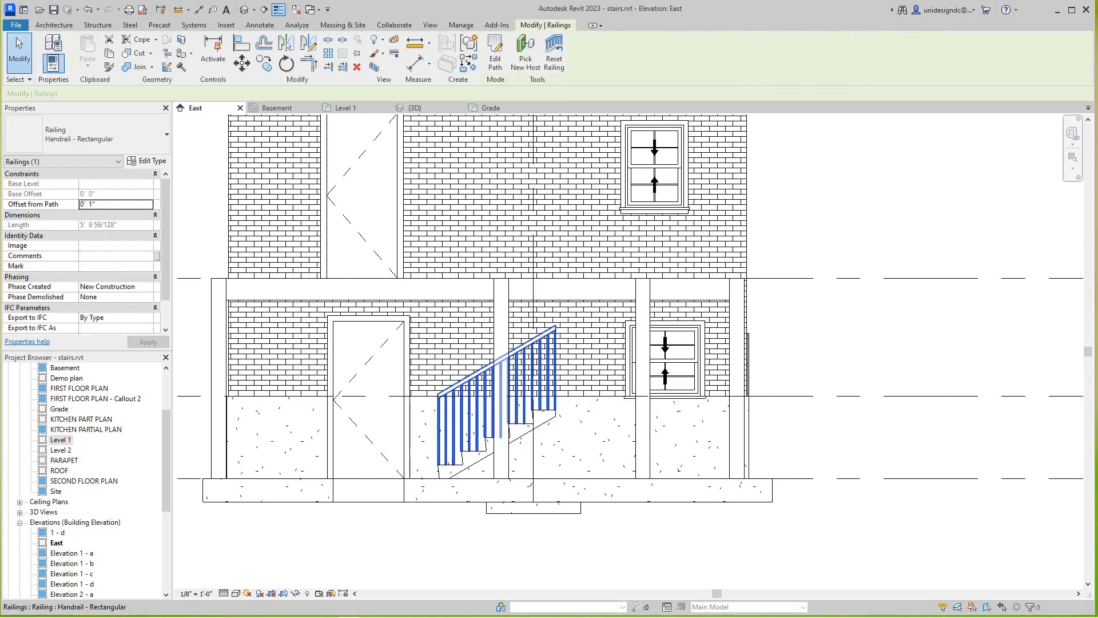
key(Escape)
scroll(584, 429, down, 5)
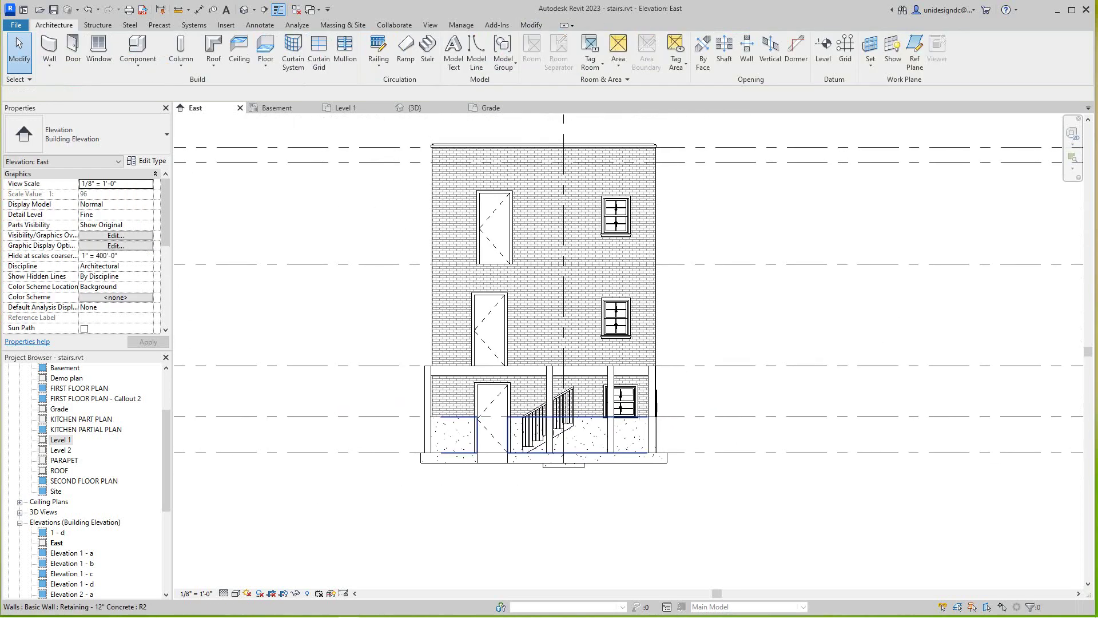
scroll(701, 438, up, 1)
middle_drag(1059, 446, 818, 466)
scroll(818, 467, up, 1)
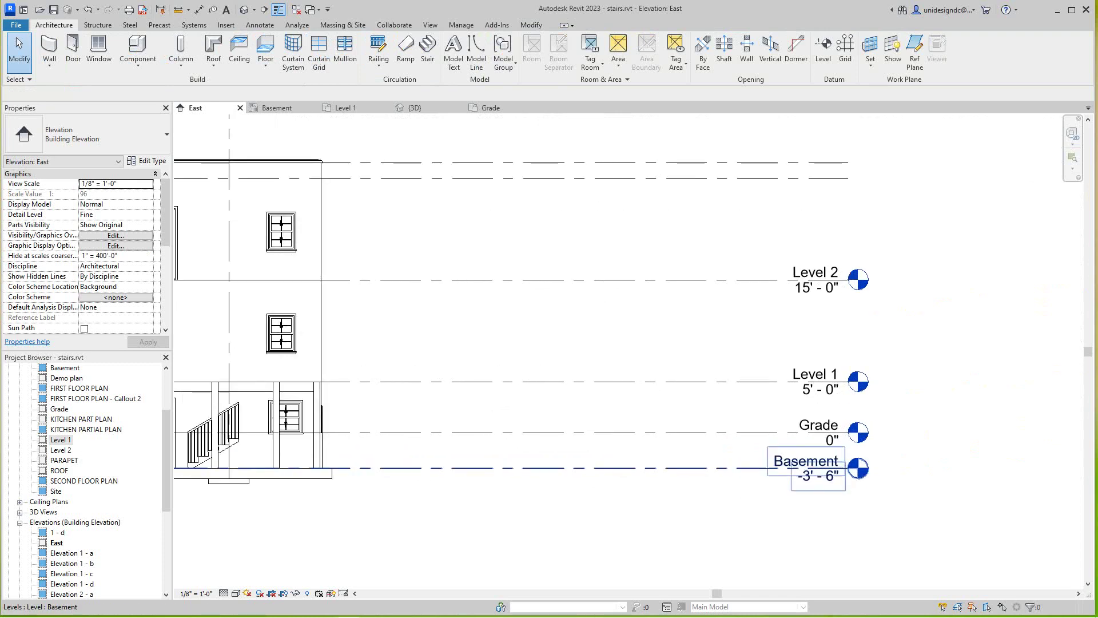
scroll(740, 438, down, 2)
middle_drag(740, 437, 791, 443)
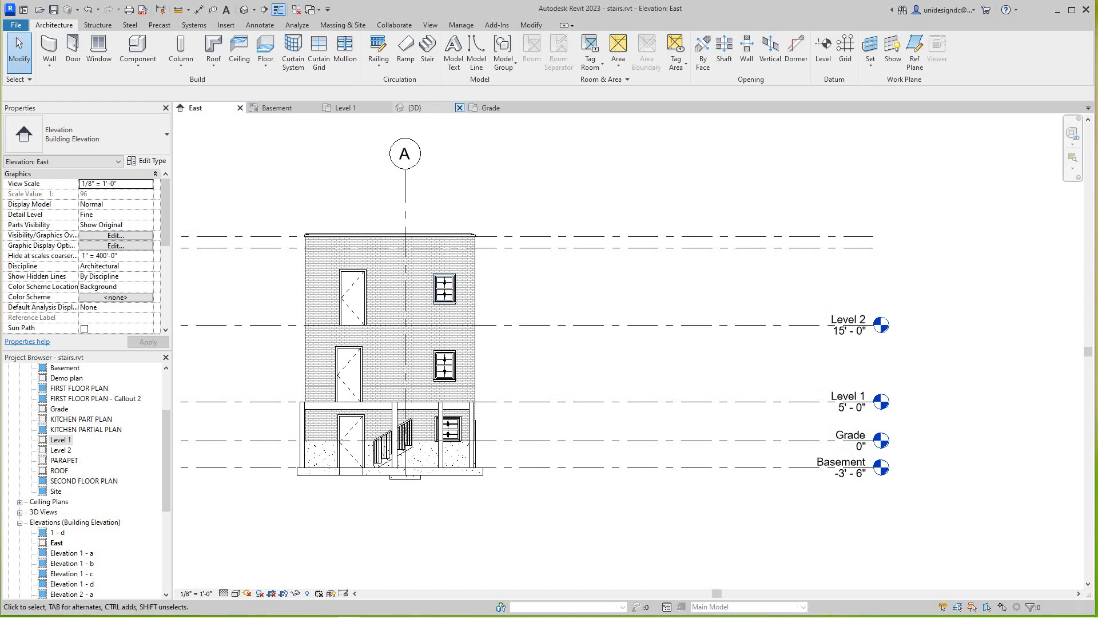
In the Grade plan, begin a stair of type Assembled Stair 7" max riser 11" tread
click(491, 108)
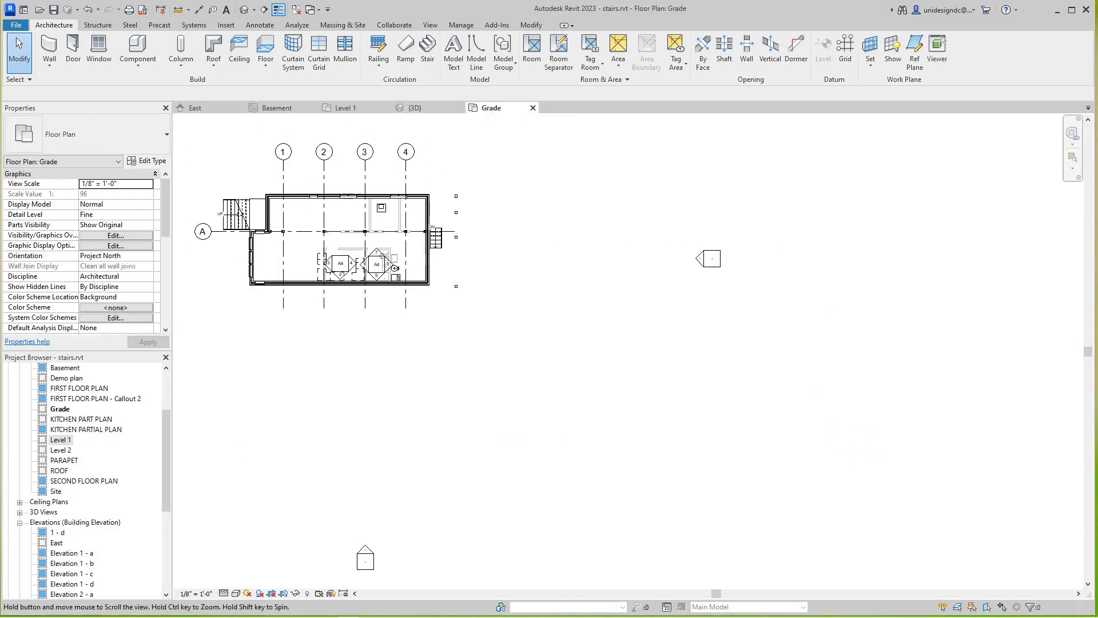
scroll(431, 214, up, 5)
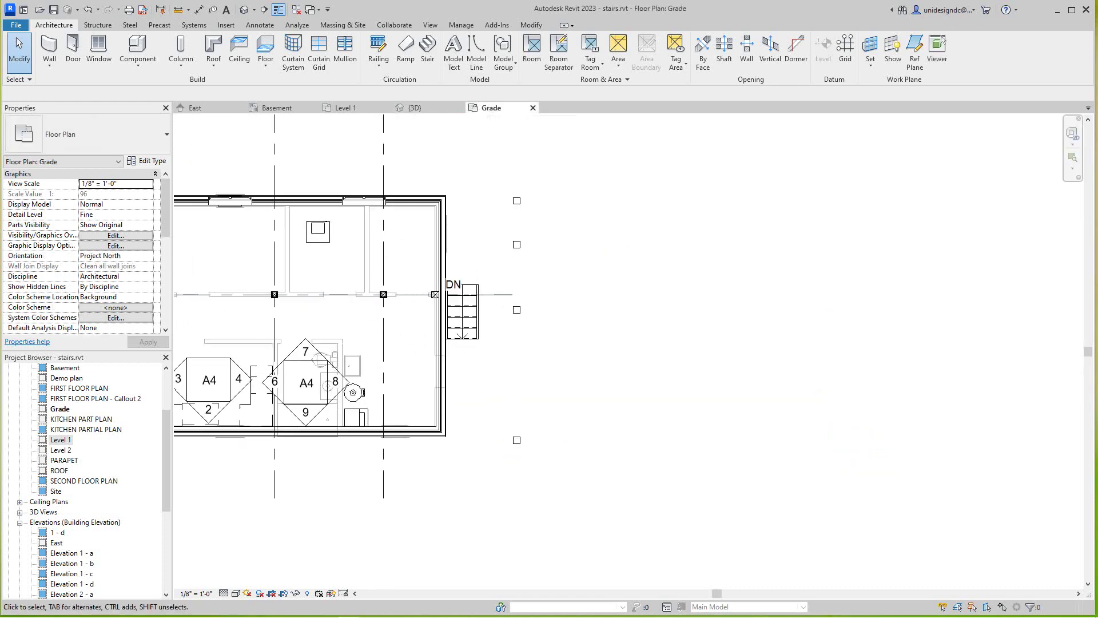
scroll(483, 265, up, 2)
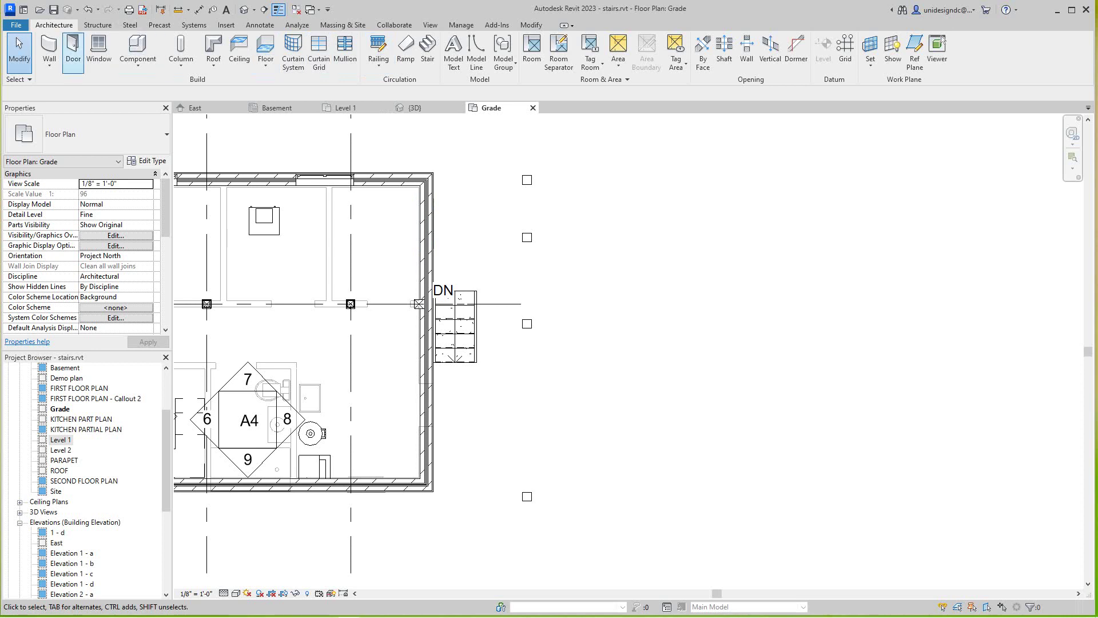
click(49, 45)
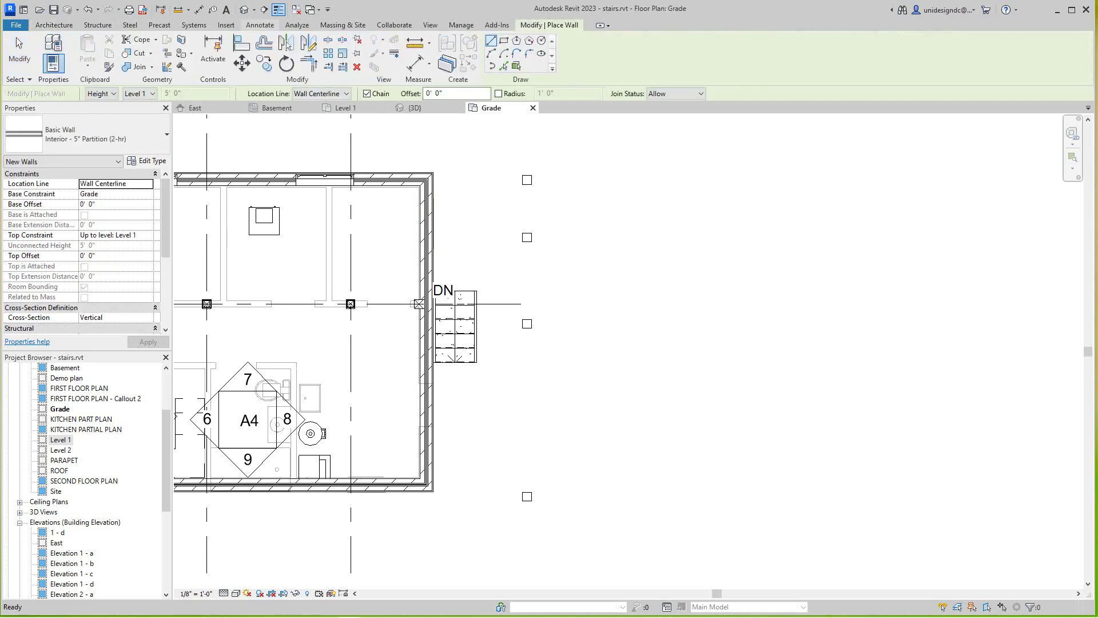
click(53, 25)
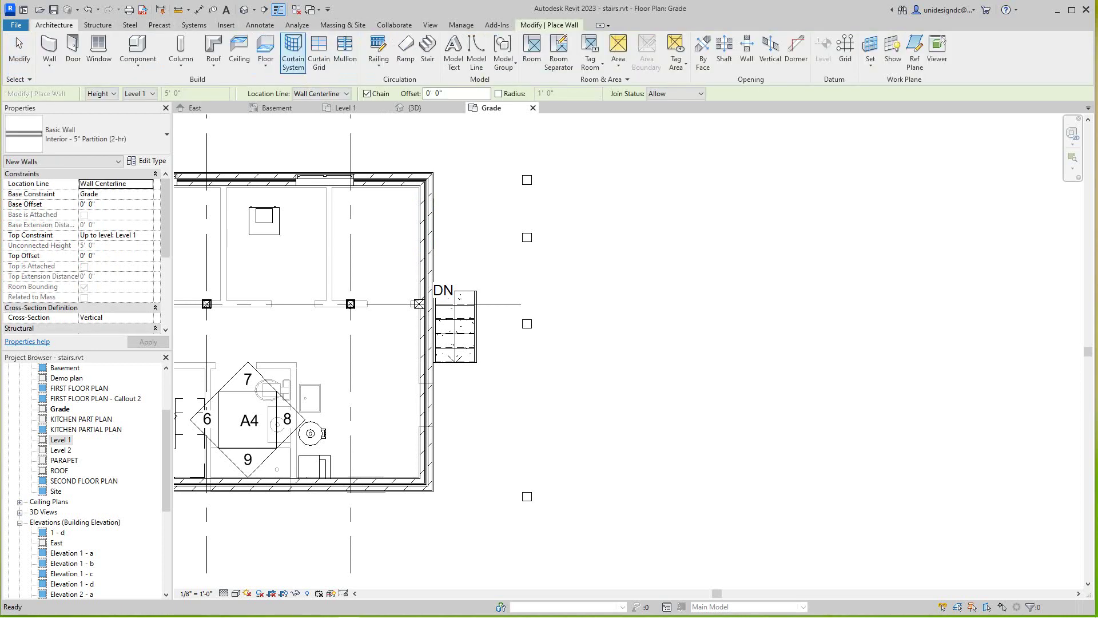
click(427, 52)
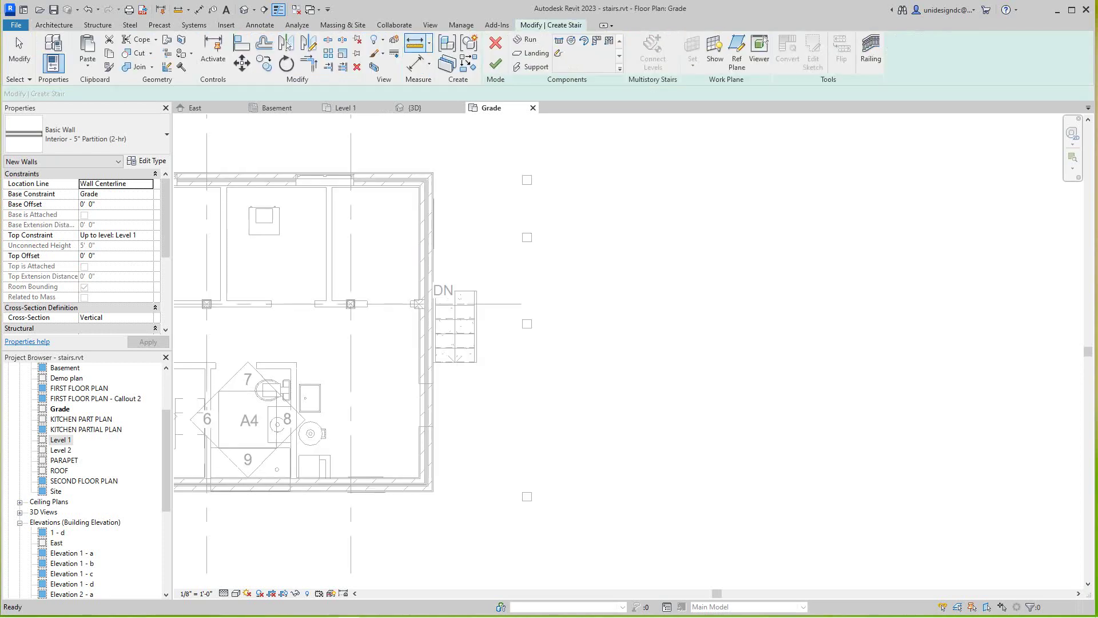
click(152, 150)
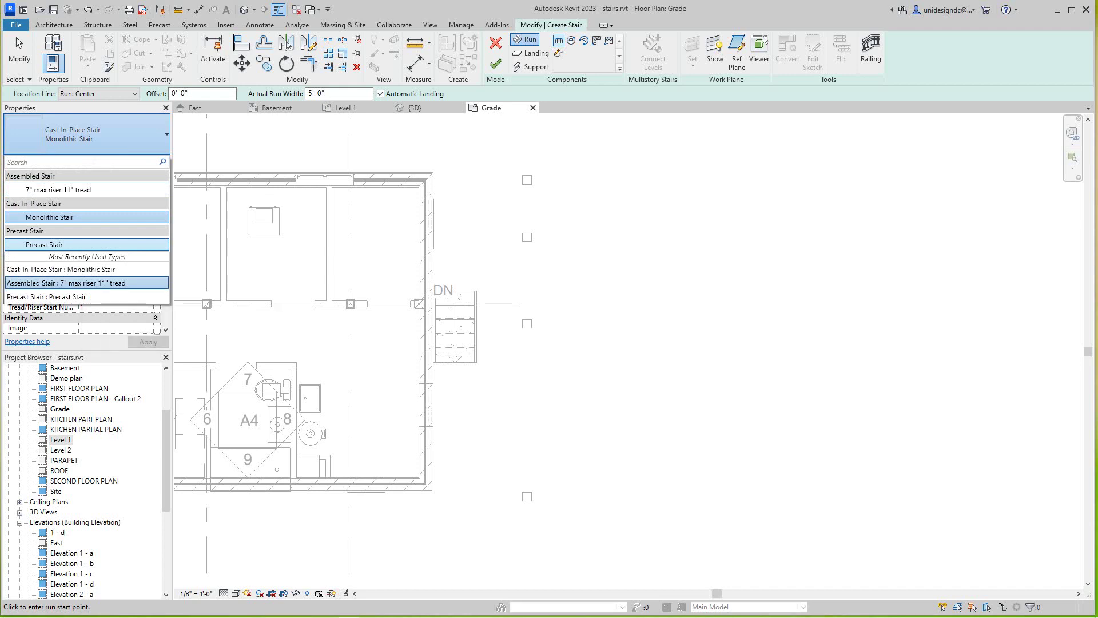
click(65, 282)
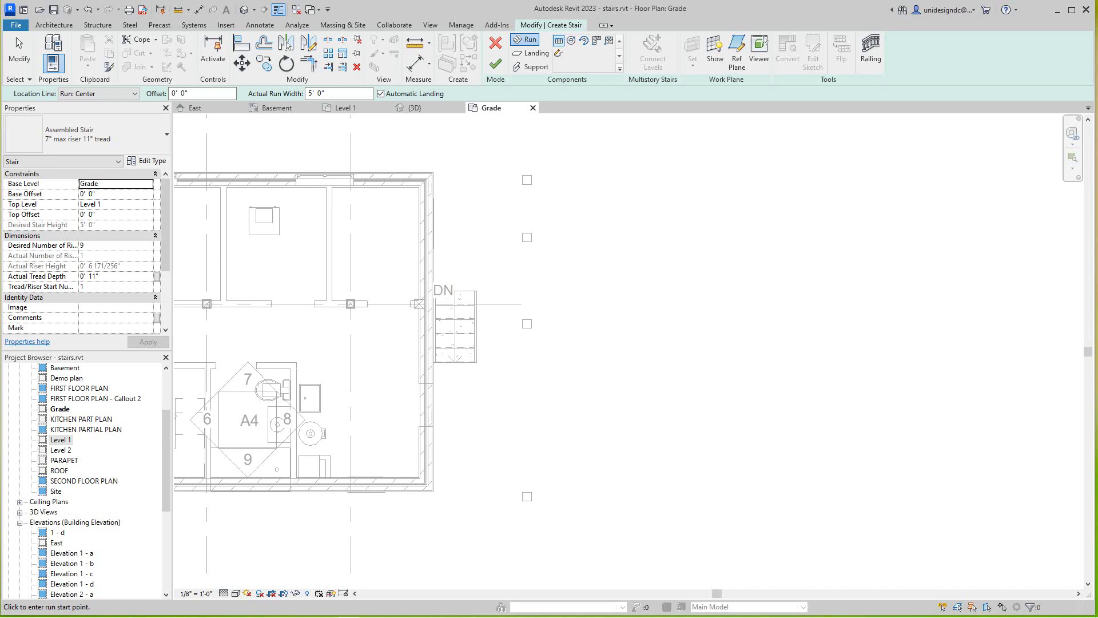
Draw a straight 9-riser run about 7'-4" long just outside the Basement stair, toward the plan's south, and set its width to 3'
click(504, 239)
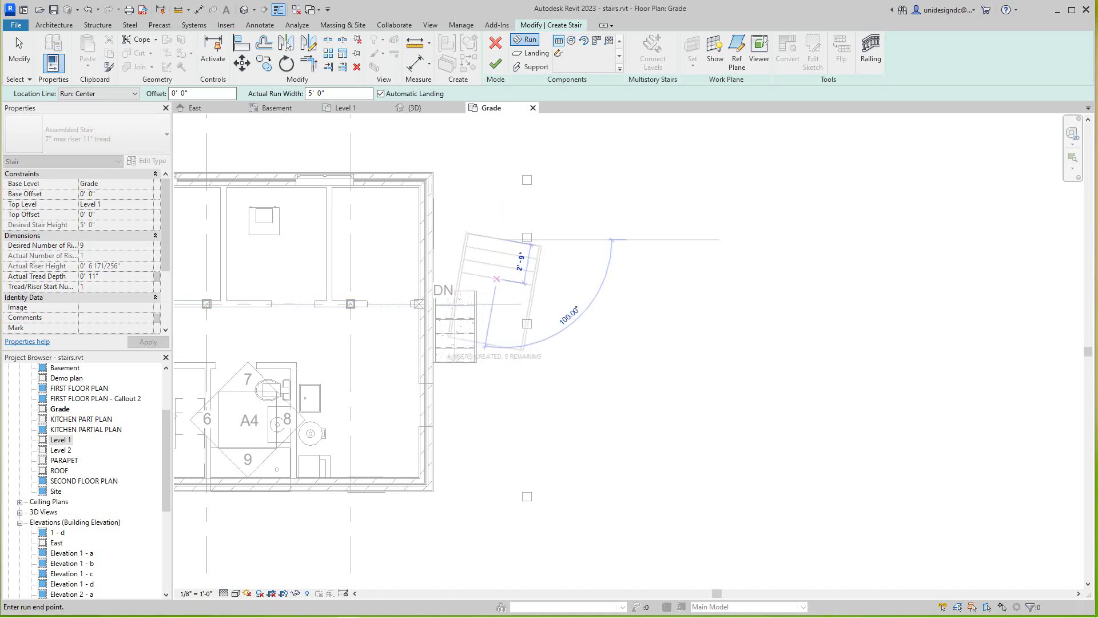
click(504, 345)
key(Escape)
click(475, 293)
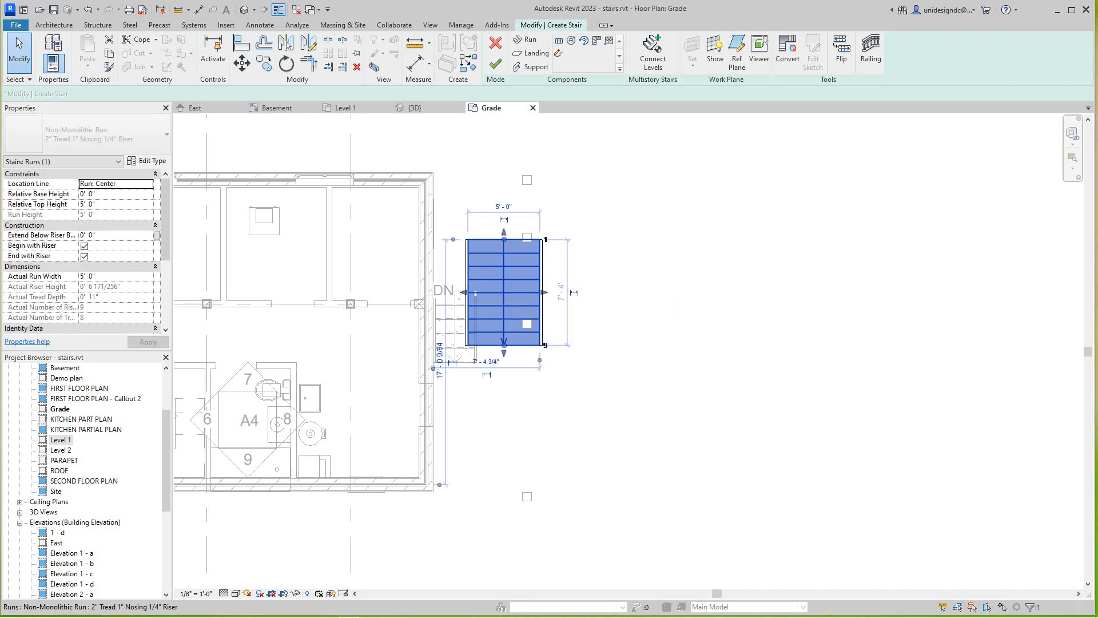
click(504, 207)
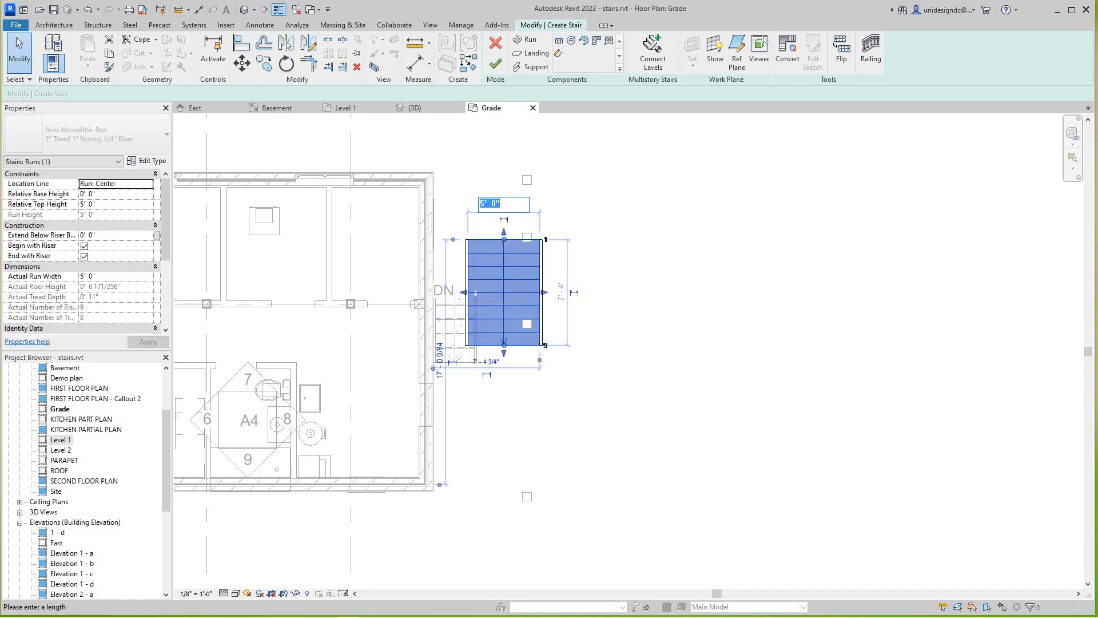
text(3)
key(Return)
key(Escape)
Check the Grade to Level 1 run in the East elevation and finish the stair
scroll(496, 353, up, 1)
scroll(515, 321, down, 1)
scroll(271, 478, down, 5)
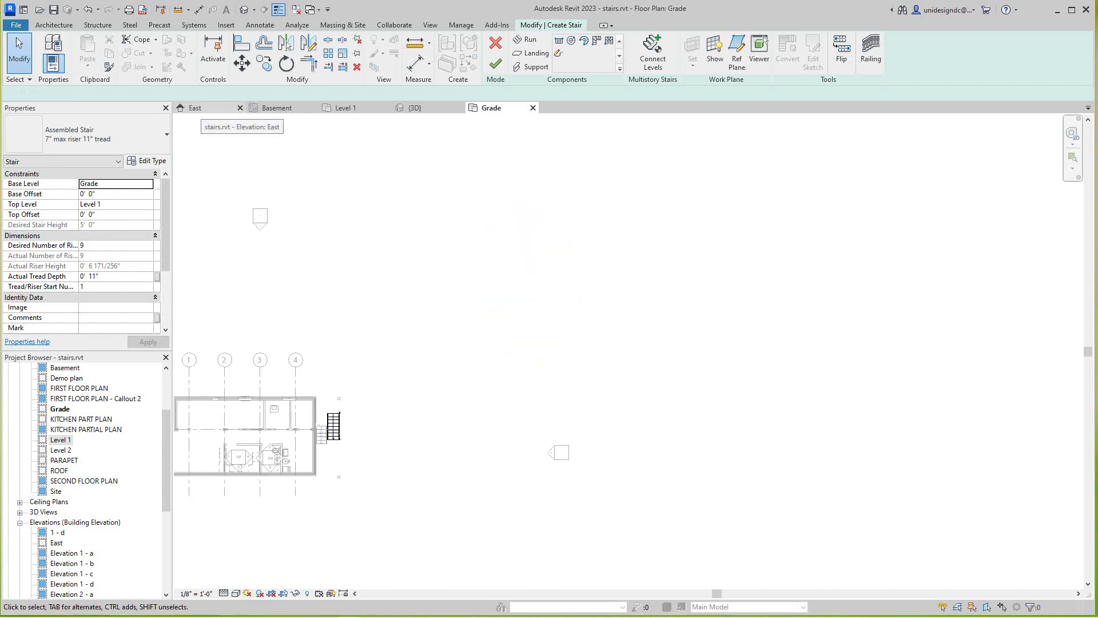
click(195, 107)
scroll(337, 324, up, 4)
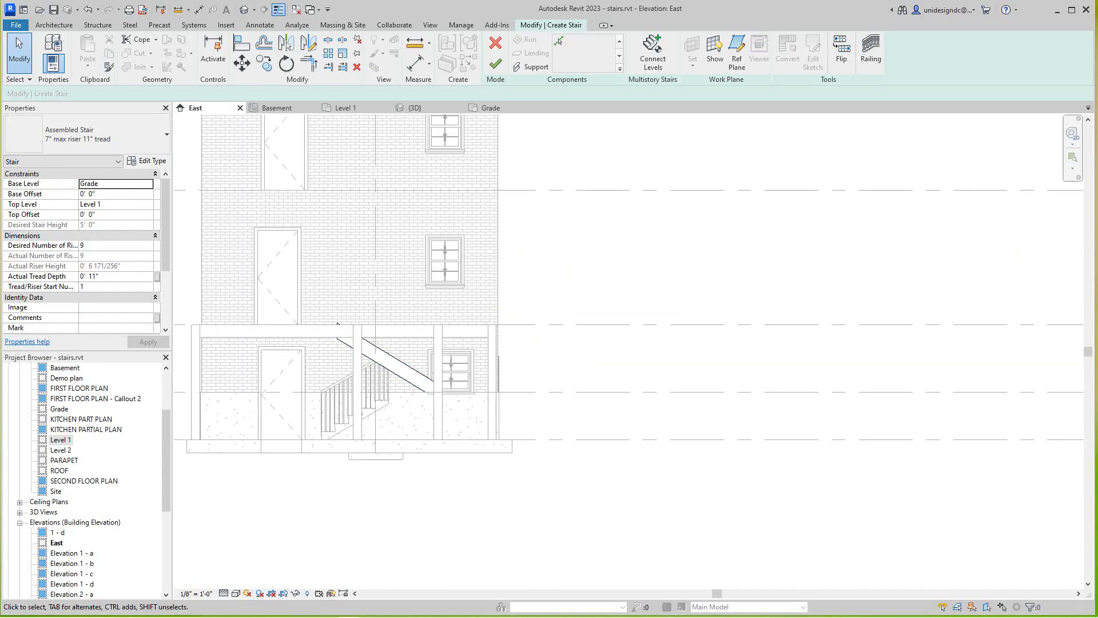
scroll(398, 457, down, 3)
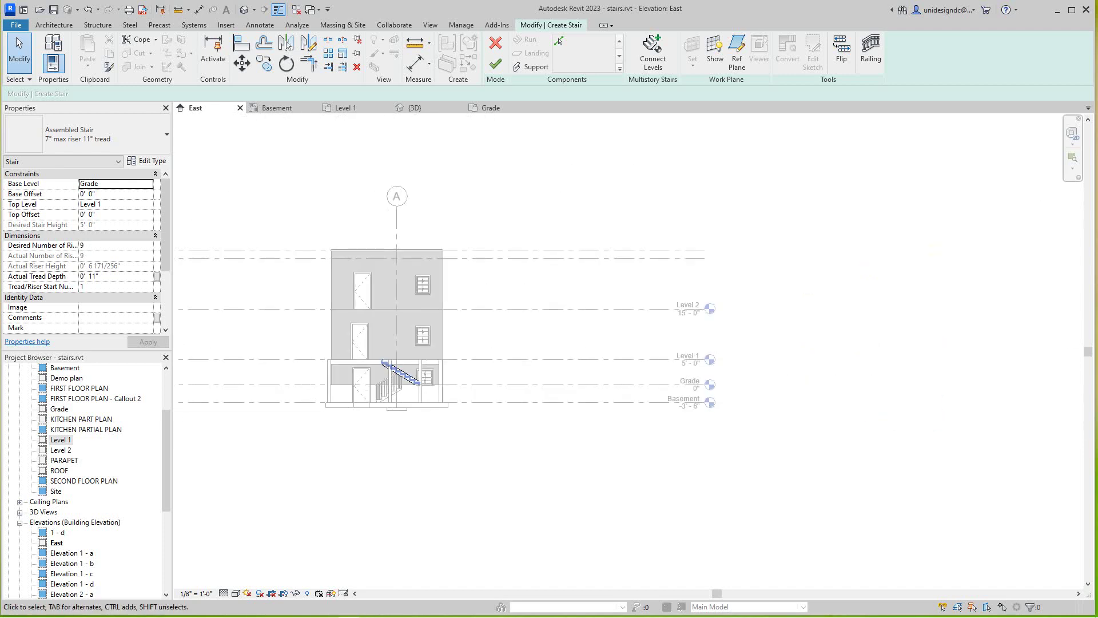
click(496, 63)
Examine the finished Grade to Level 1 stair and its railing in the East elevation and the Level 1 plan
scroll(376, 444, up, 3)
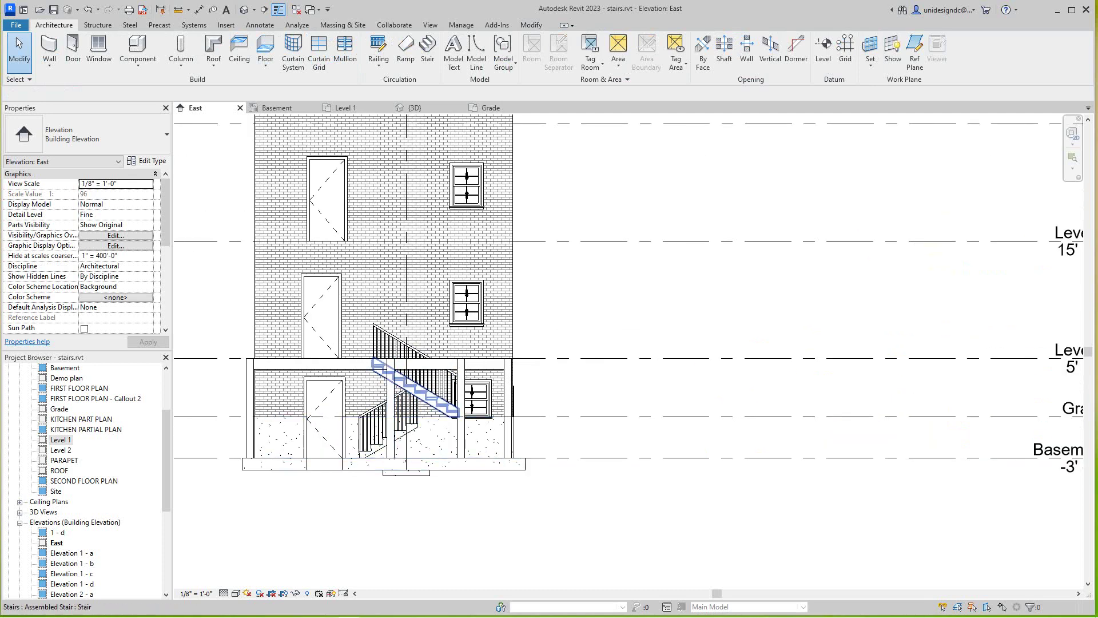
scroll(407, 379, down, 3)
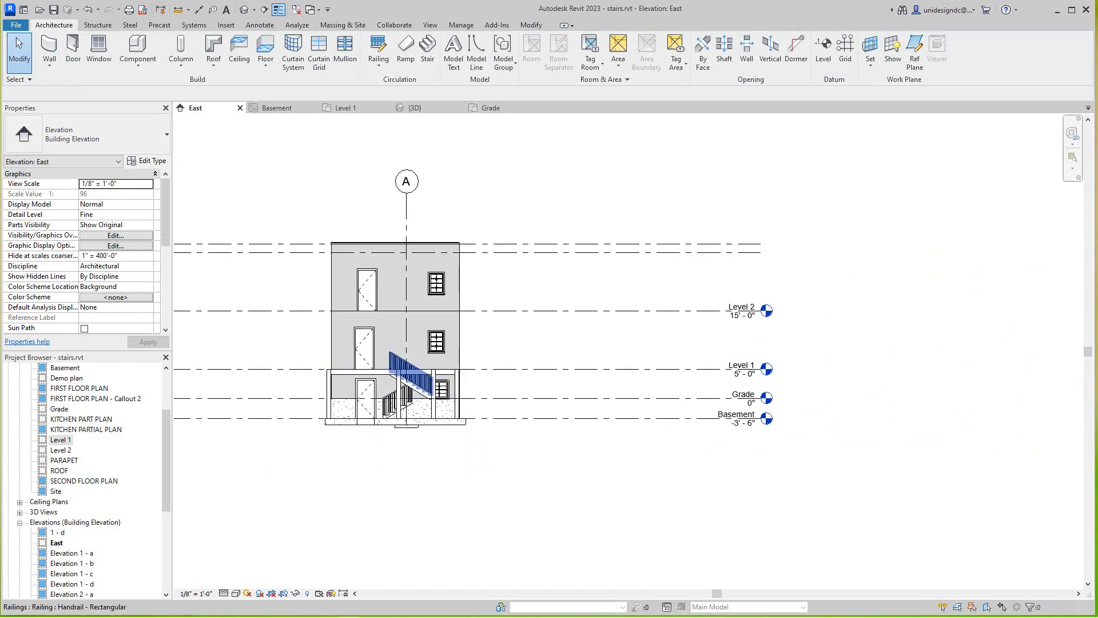
scroll(350, 375, up, 4)
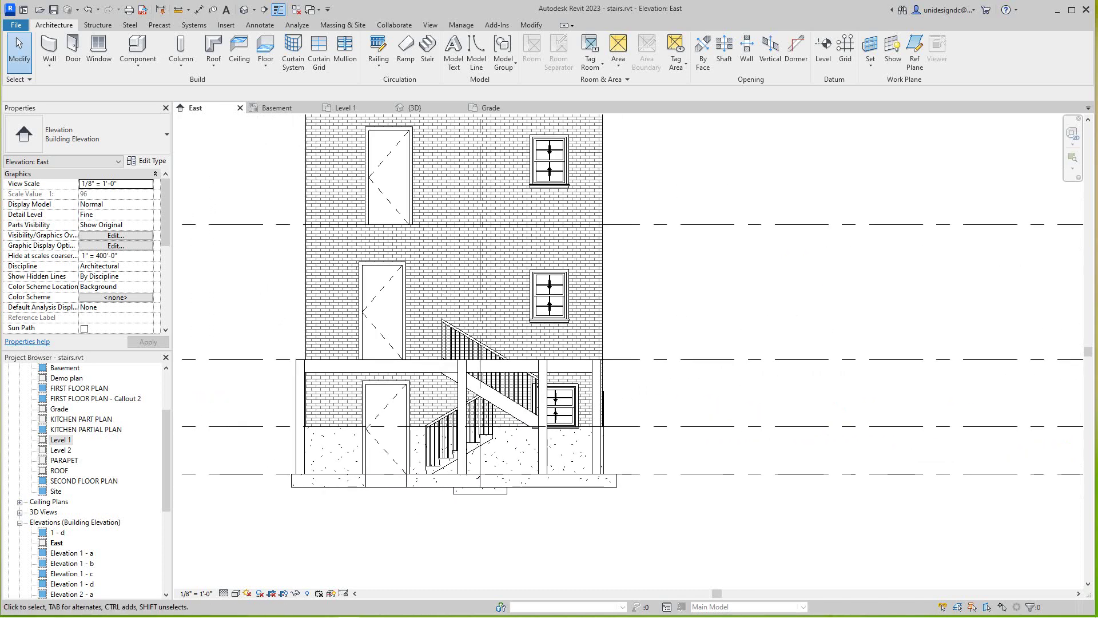
scroll(696, 395, down, 1)
middle_drag(696, 395, 487, 416)
click(345, 108)
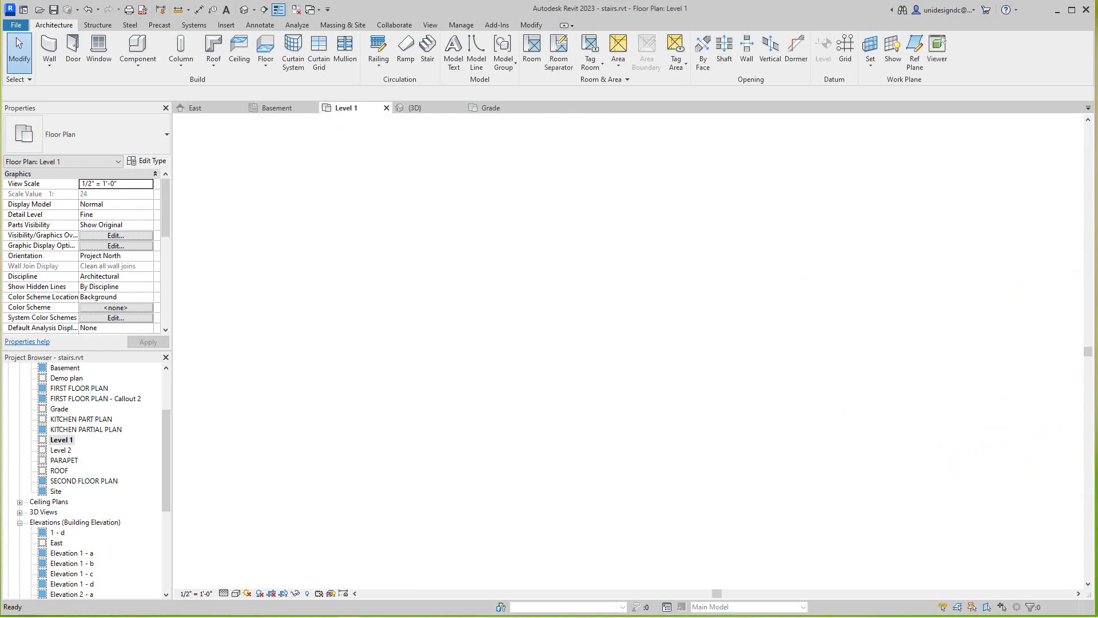
scroll(430, 206, up, 5)
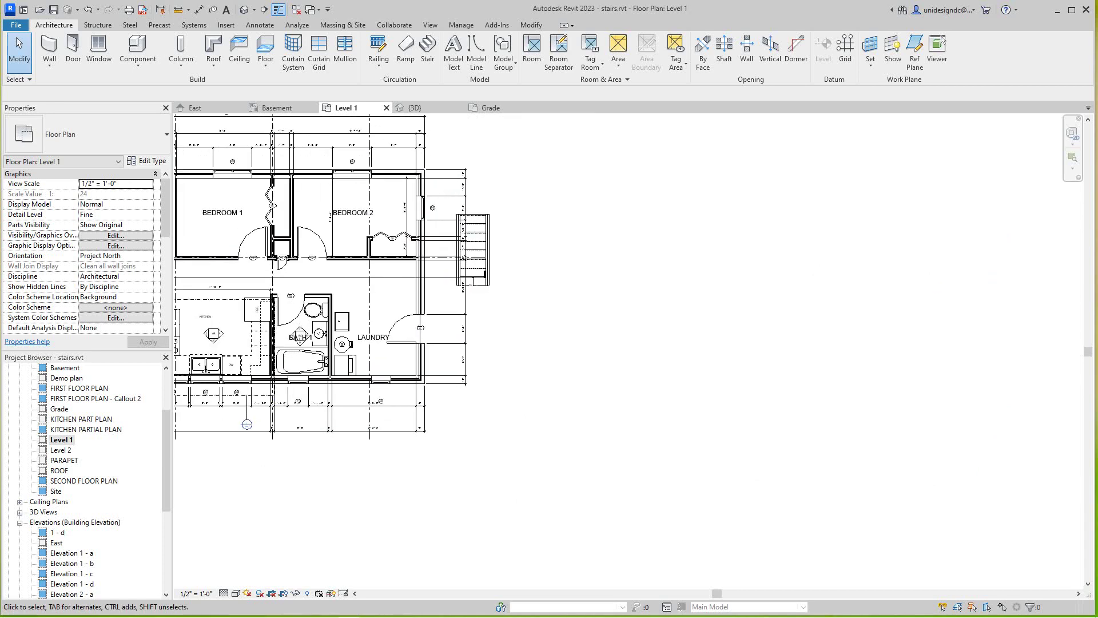
middle_drag(457, 298, 468, 377)
scroll(468, 376, up, 1)
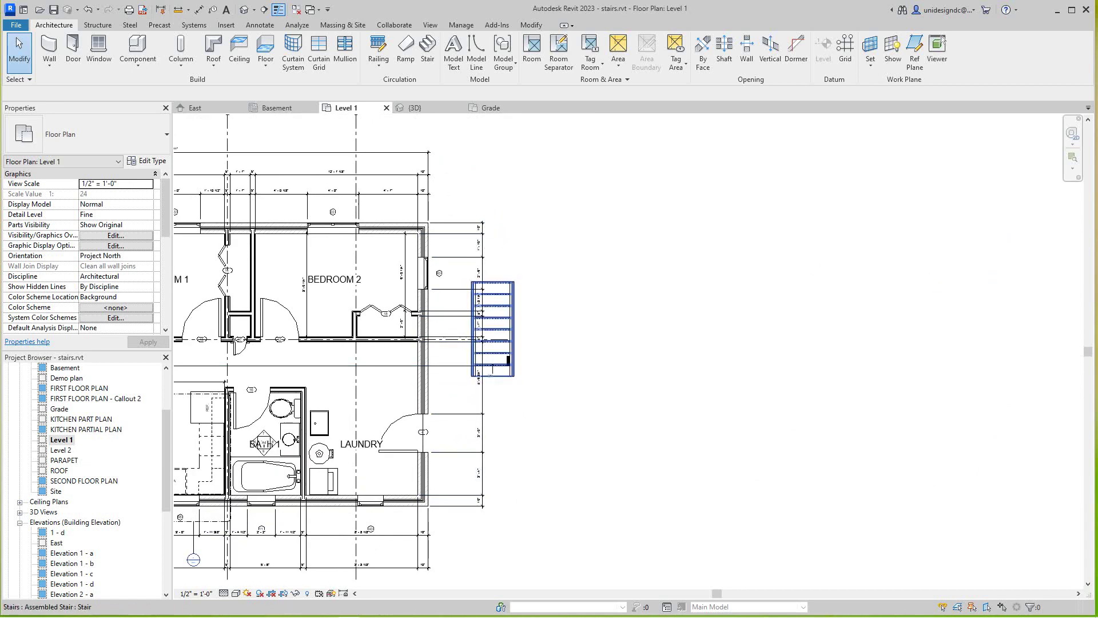
scroll(472, 372, up, 1)
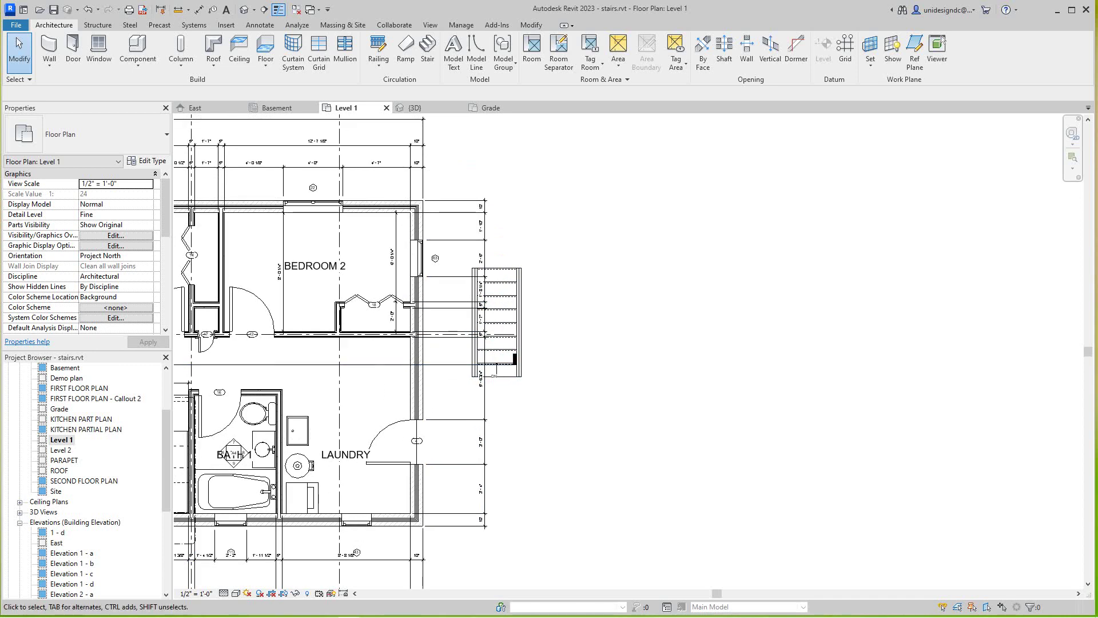
scroll(511, 274, down, 2)
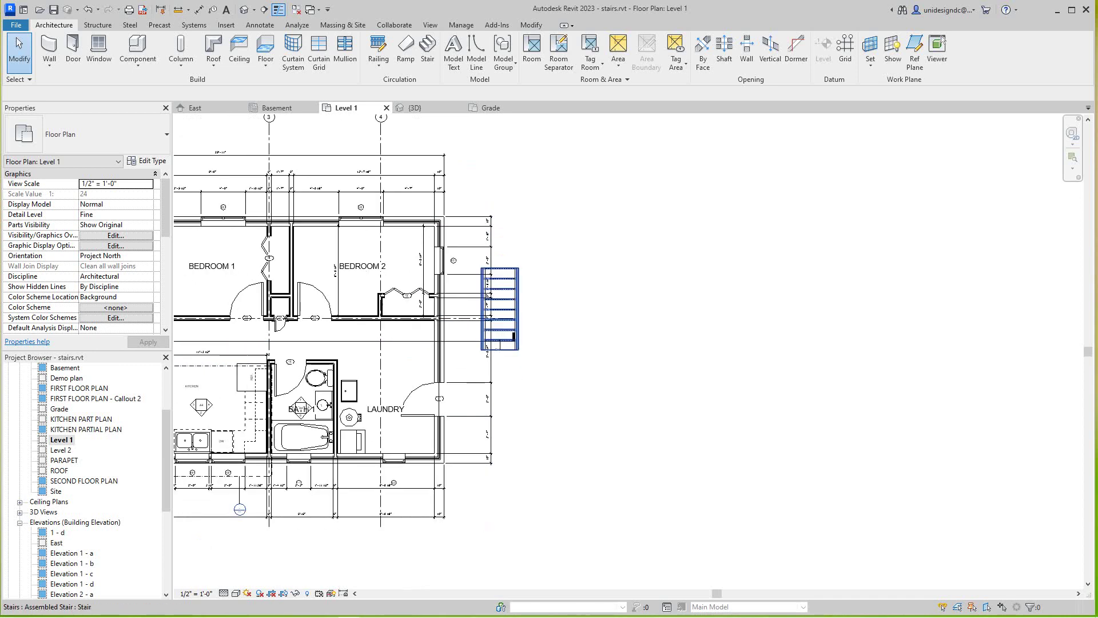
scroll(536, 340, down, 1)
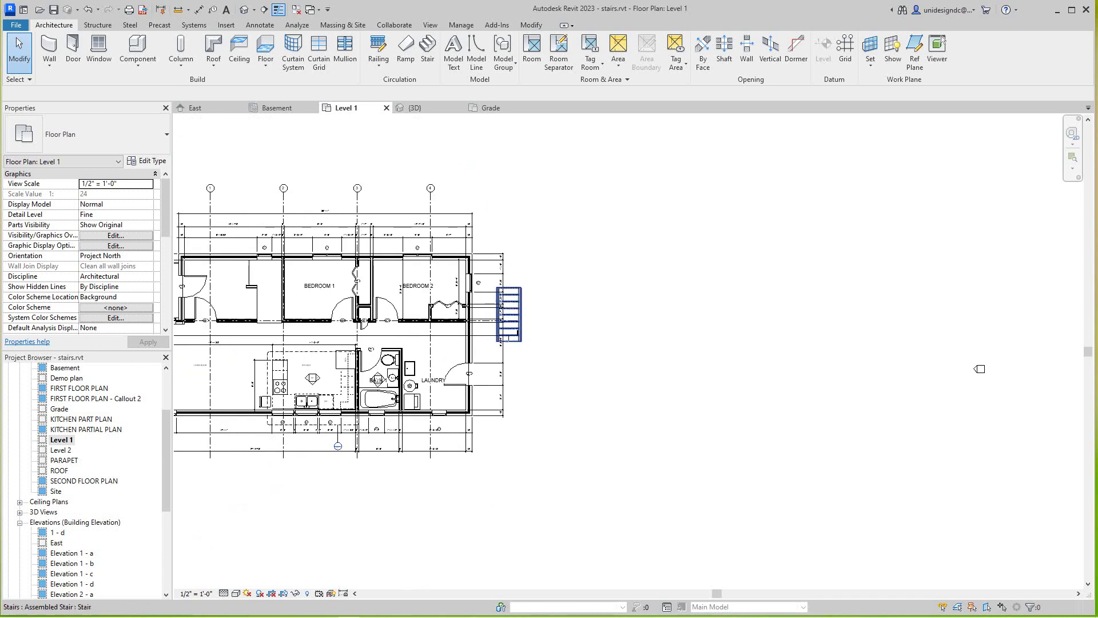
Tile the open views, fit the model in each, and enlarge the two exterior stairs in the East elevation
key(w)
key(t)
key(z)
key(a)
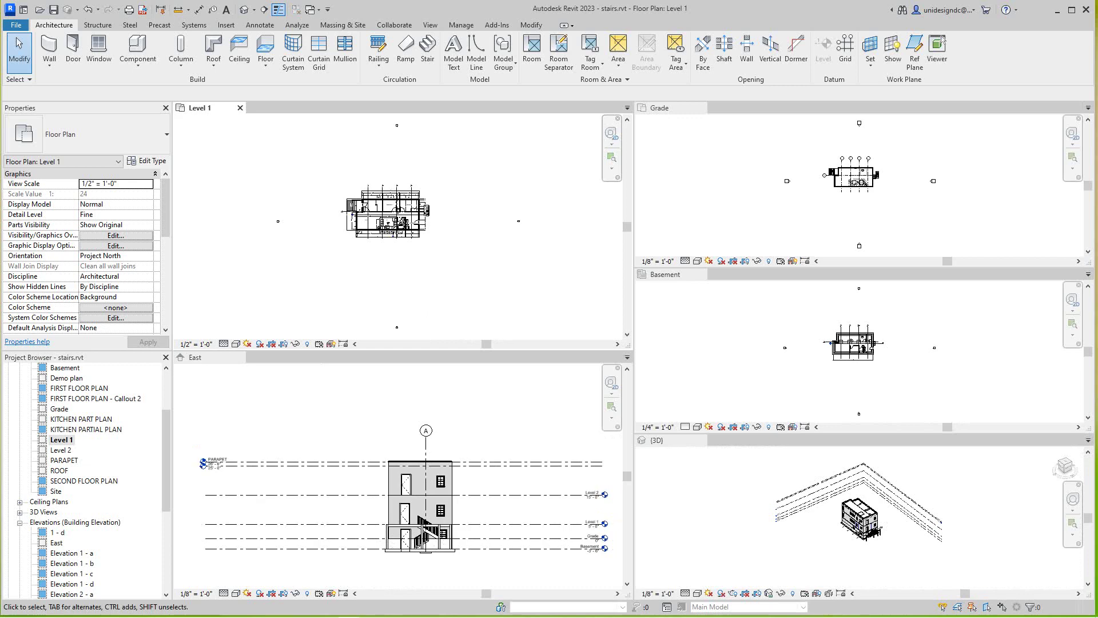
click(438, 531)
scroll(438, 531, down, 1)
middle_drag(438, 531, 416, 480)
scroll(417, 478, up, 5)
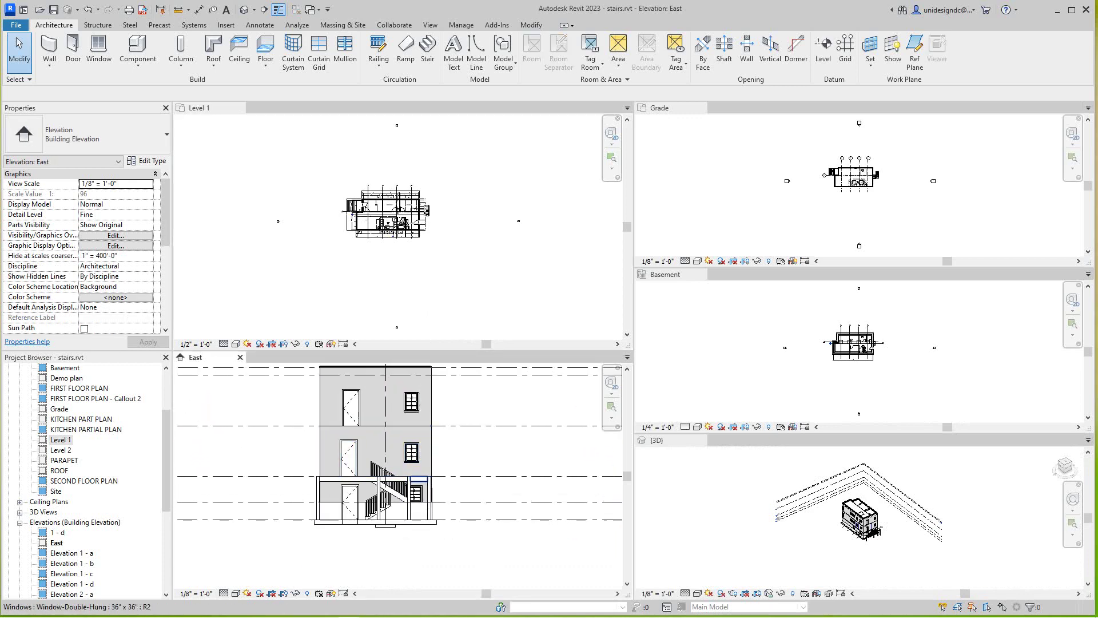
scroll(421, 481, up, 2)
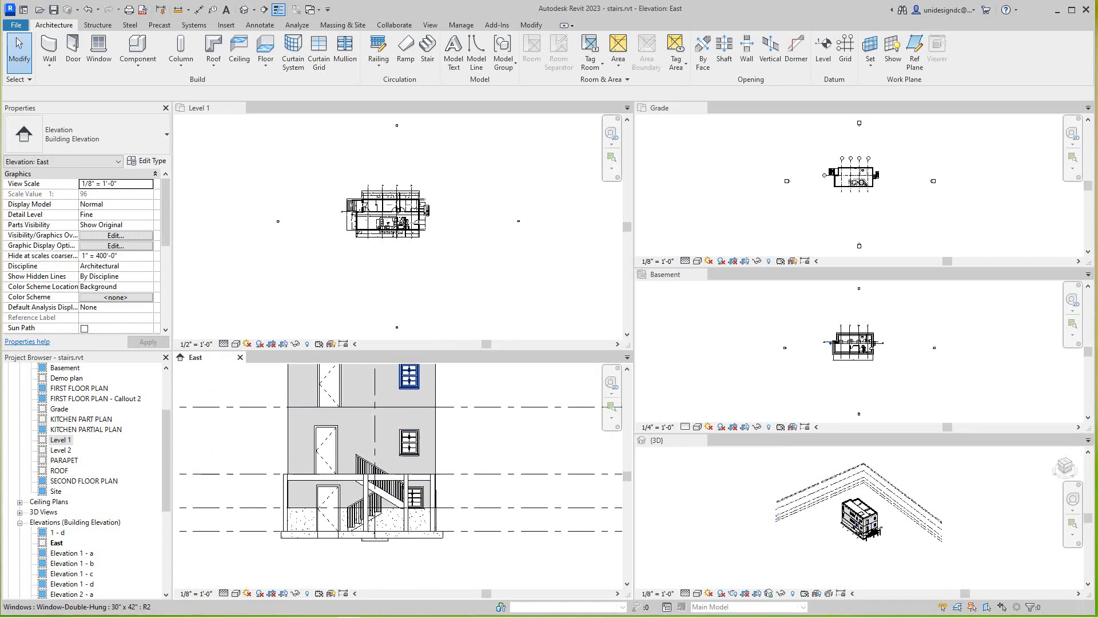
In the Level 1 plan, draw a U-shaped stair up to Level 2 with two 5'-wide, 9-riser runs joined by a landing, starting along the exterior wall
scroll(414, 203, up, 5)
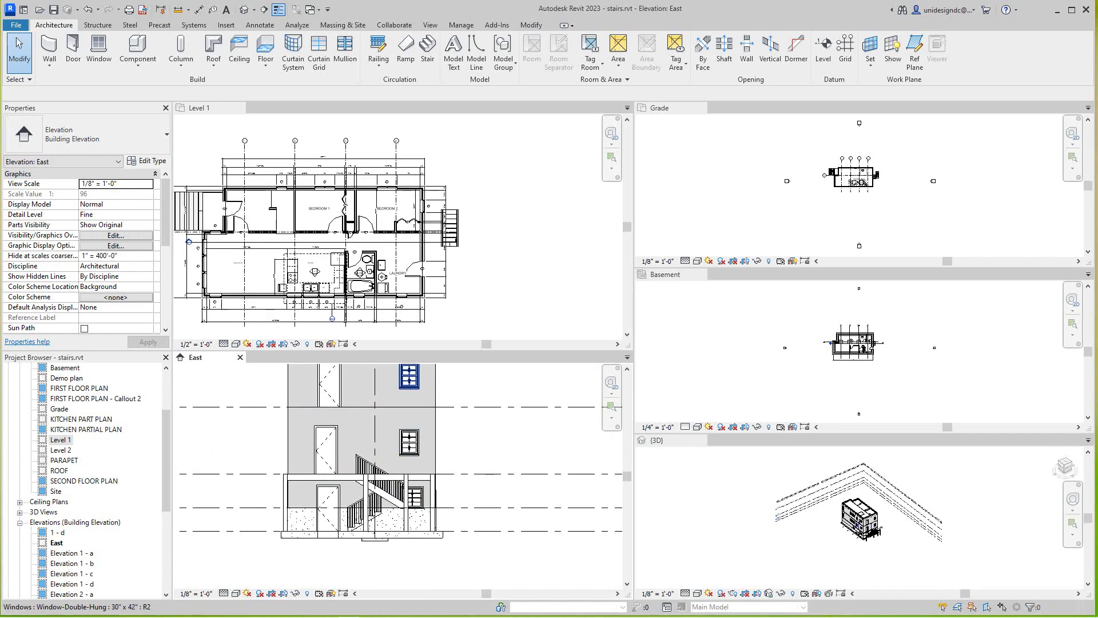
scroll(475, 232, up, 1)
click(475, 232)
middle_drag(442, 247, 403, 241)
scroll(410, 242, up, 3)
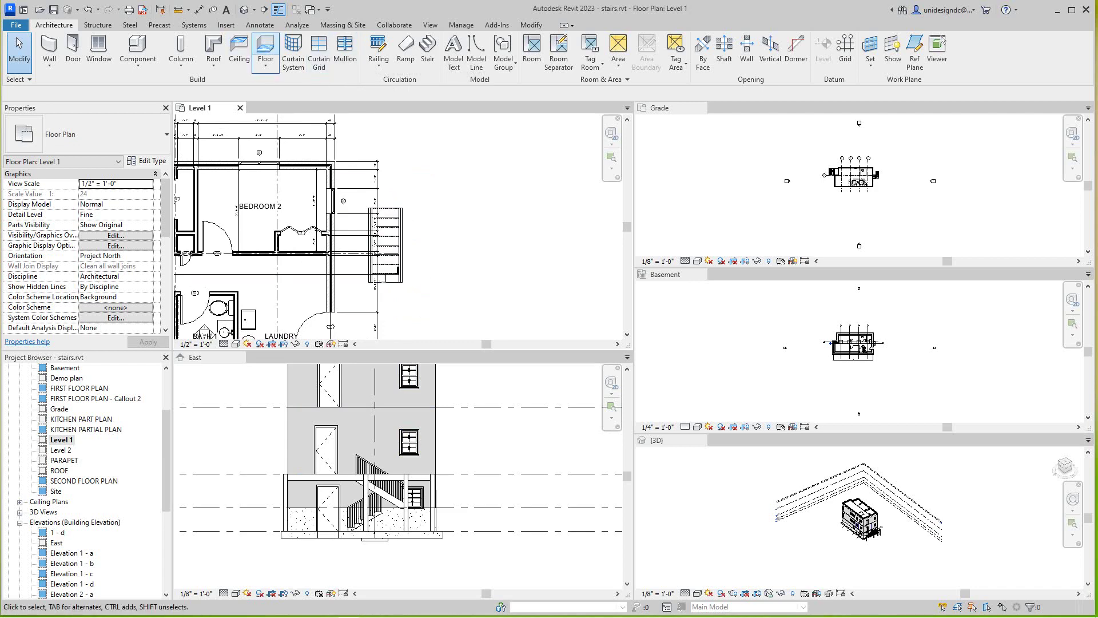
click(427, 51)
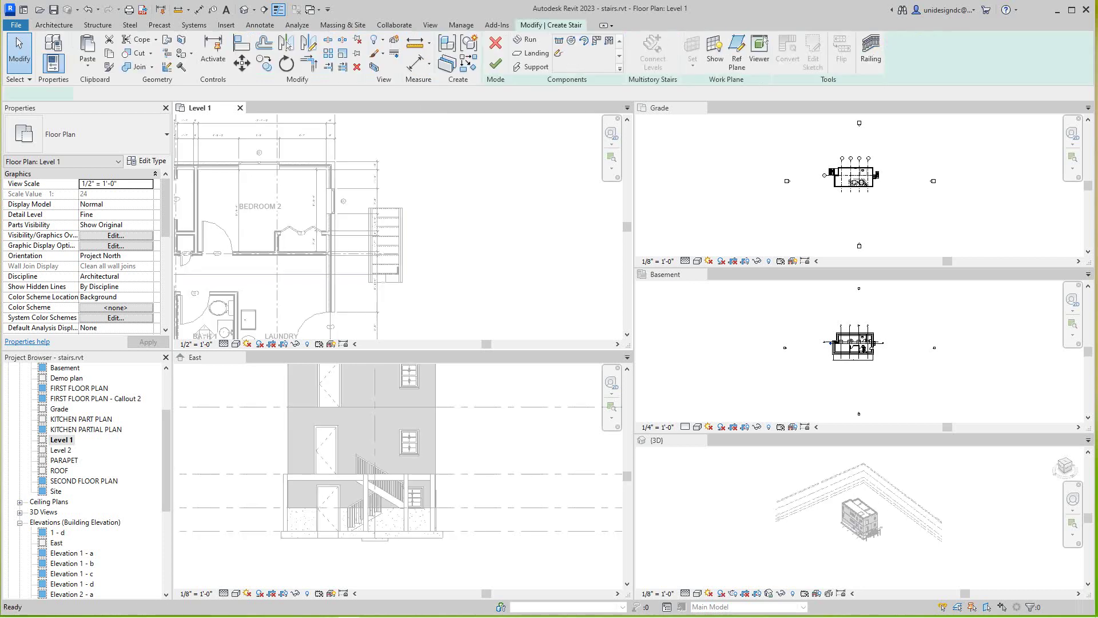
click(356, 274)
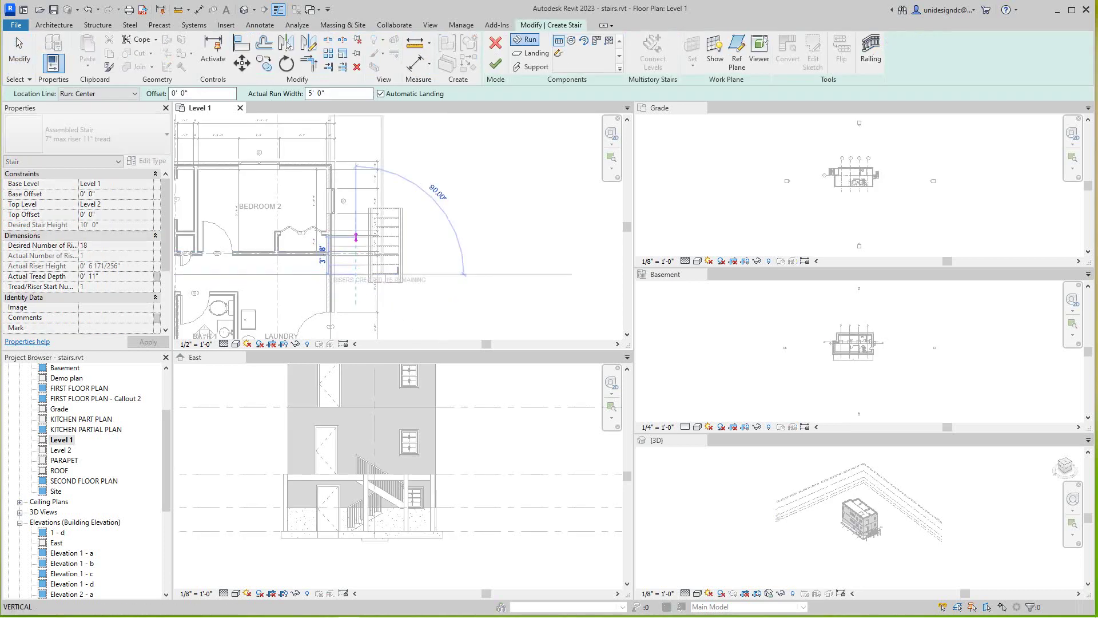
scroll(369, 209, up, 2)
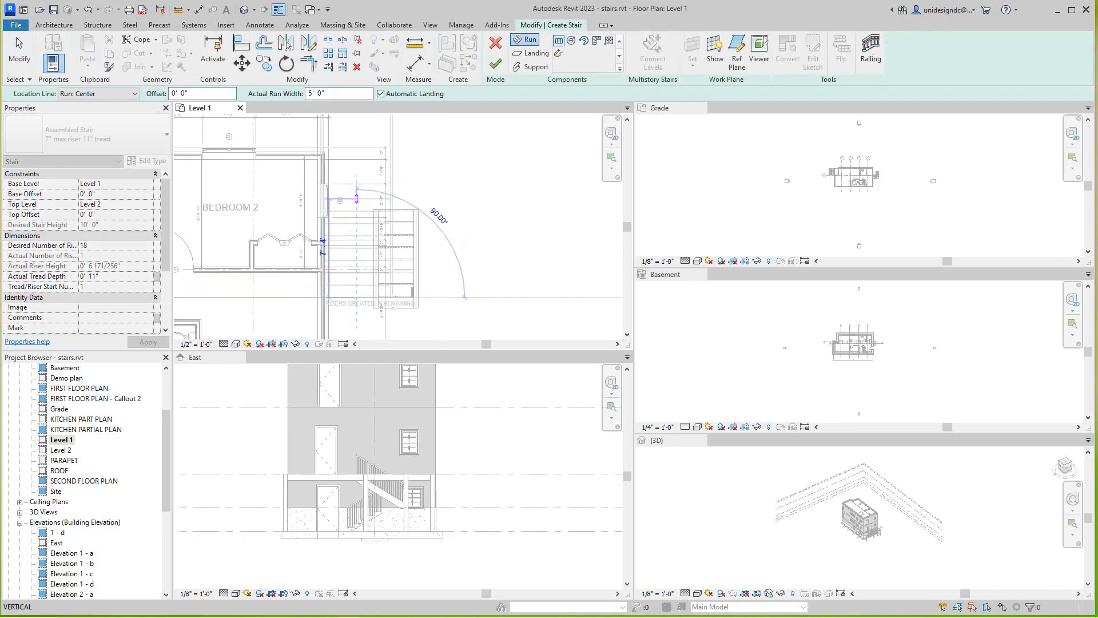
scroll(356, 211, up, 1)
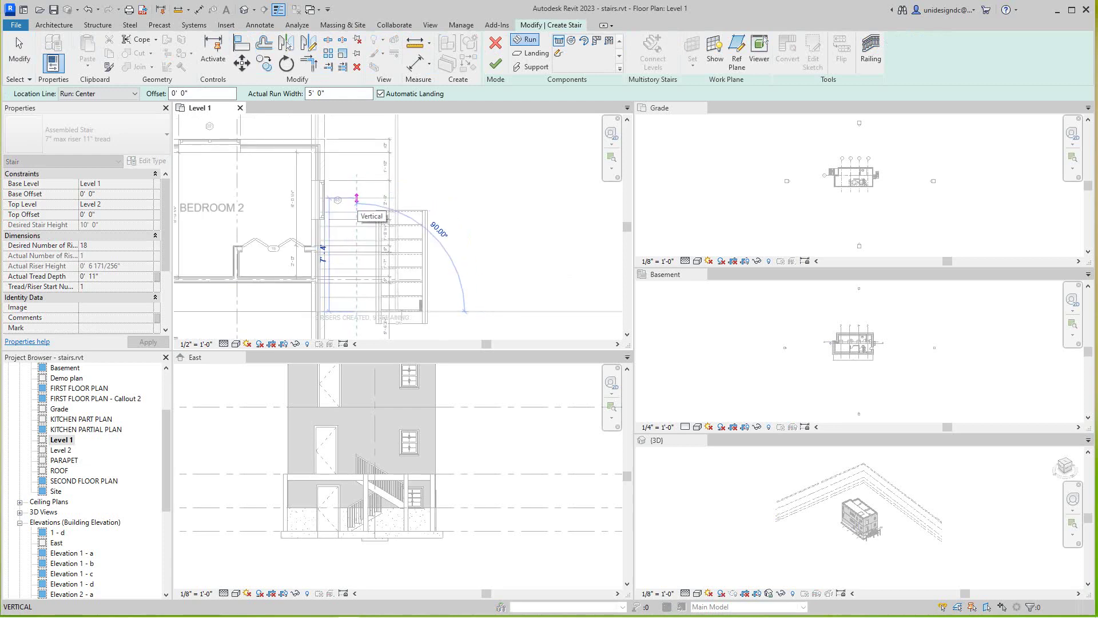
click(356, 199)
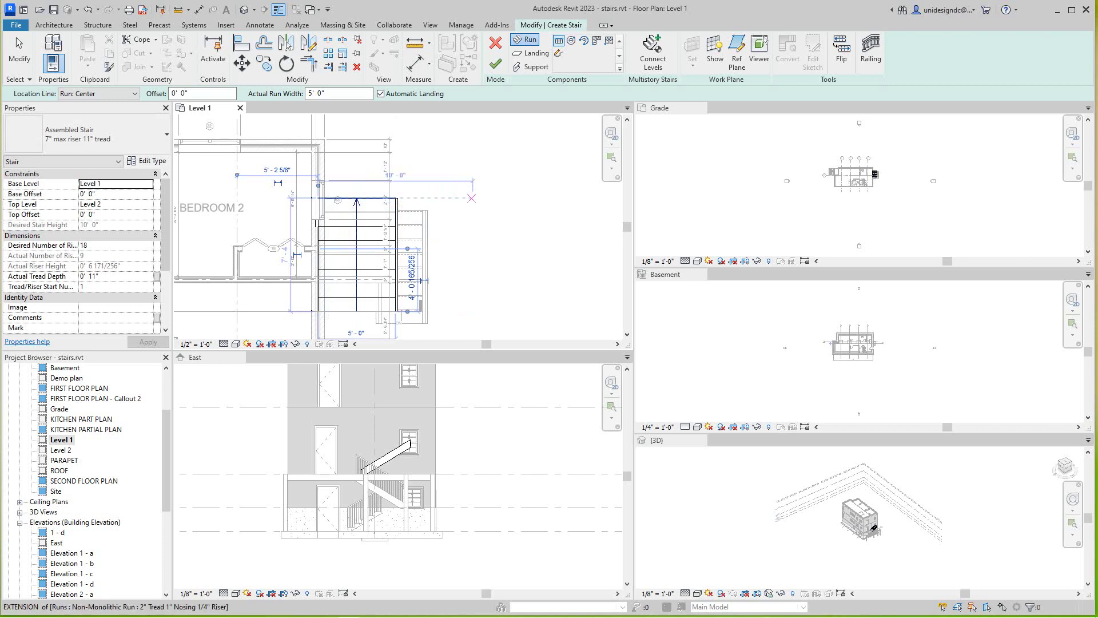
click(471, 198)
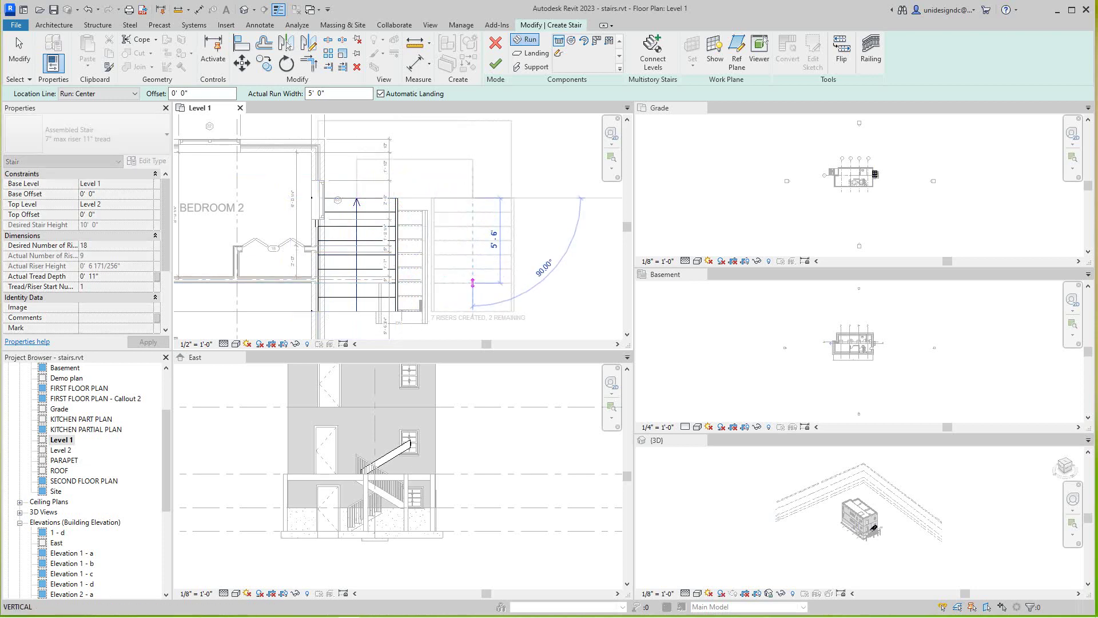
click(473, 310)
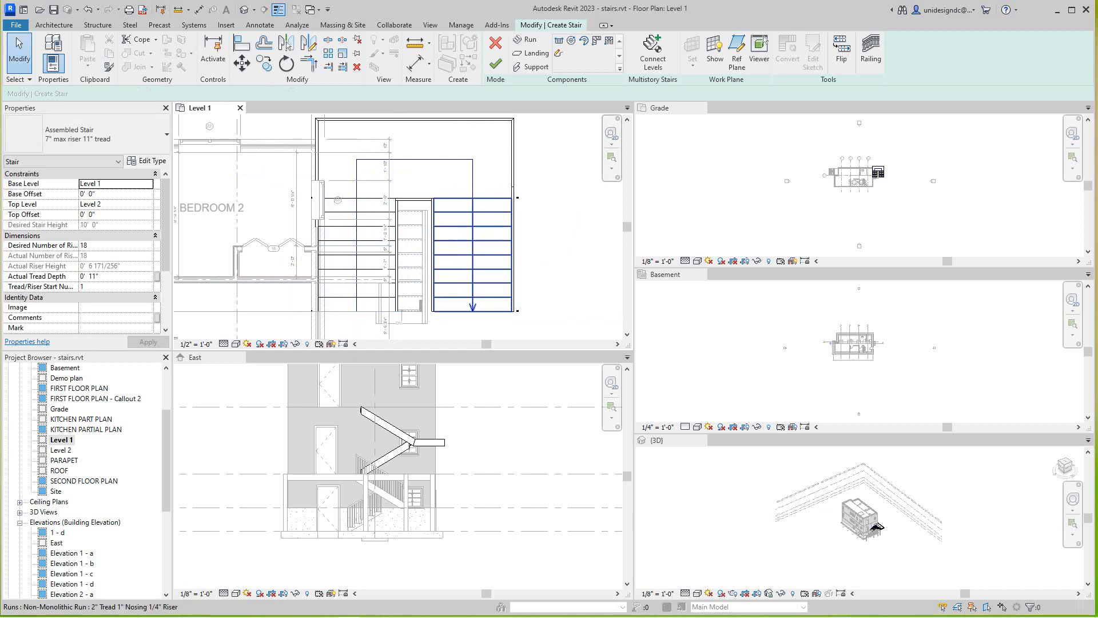
Set the depth of the Level 1 to Level 2 stair's landing to 3'-0" in the Level 1 plan
scroll(481, 177, down, 2)
middle_drag(481, 177, 498, 252)
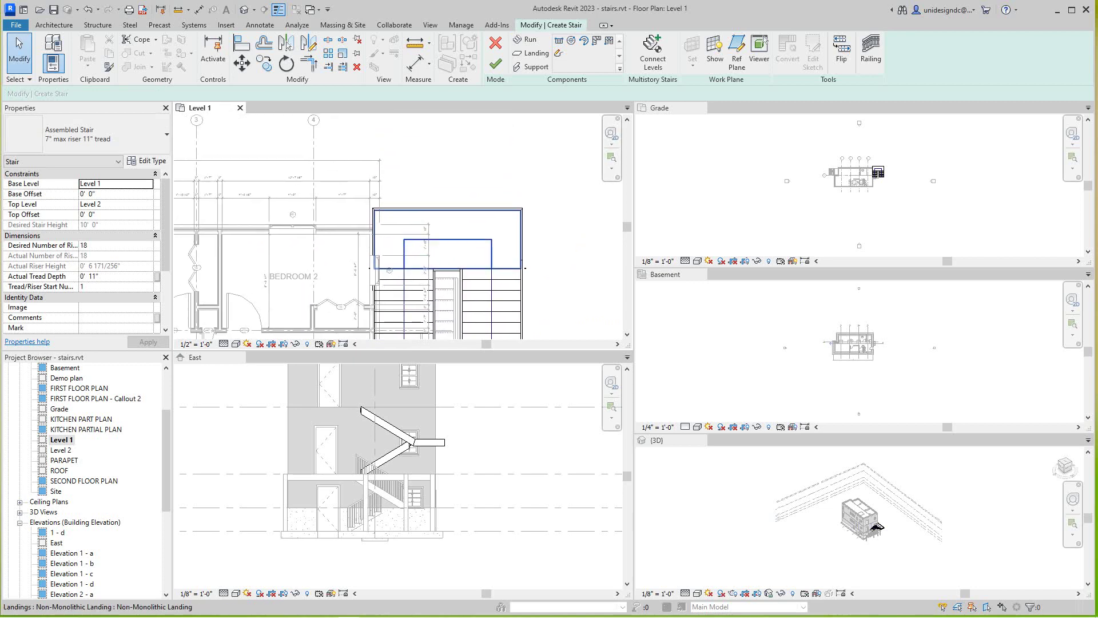
click(442, 240)
click(442, 239)
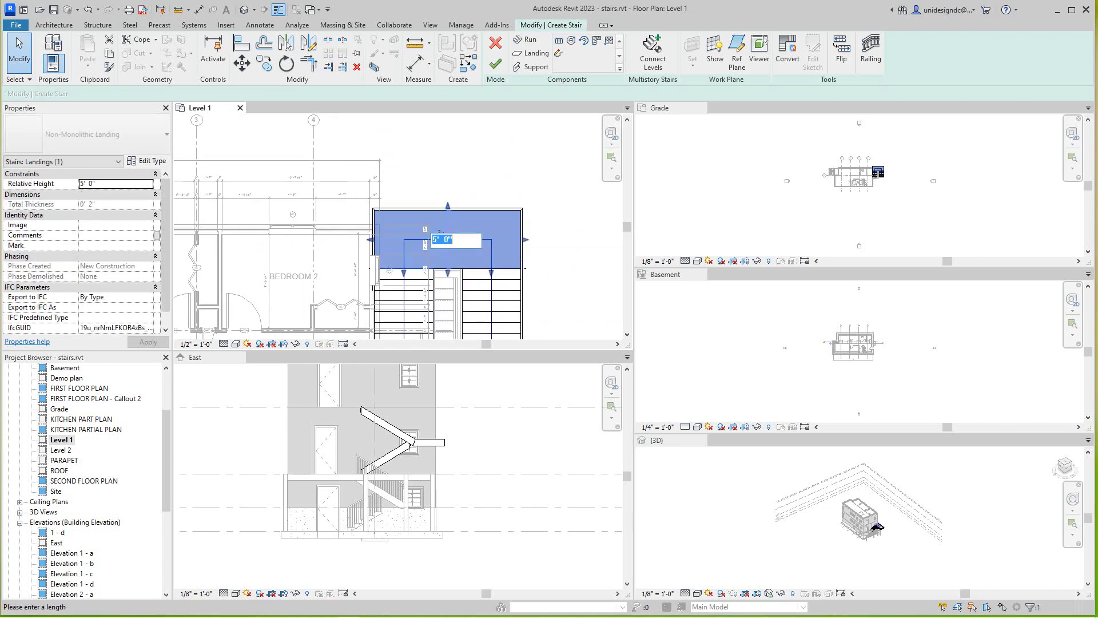
key(Return)
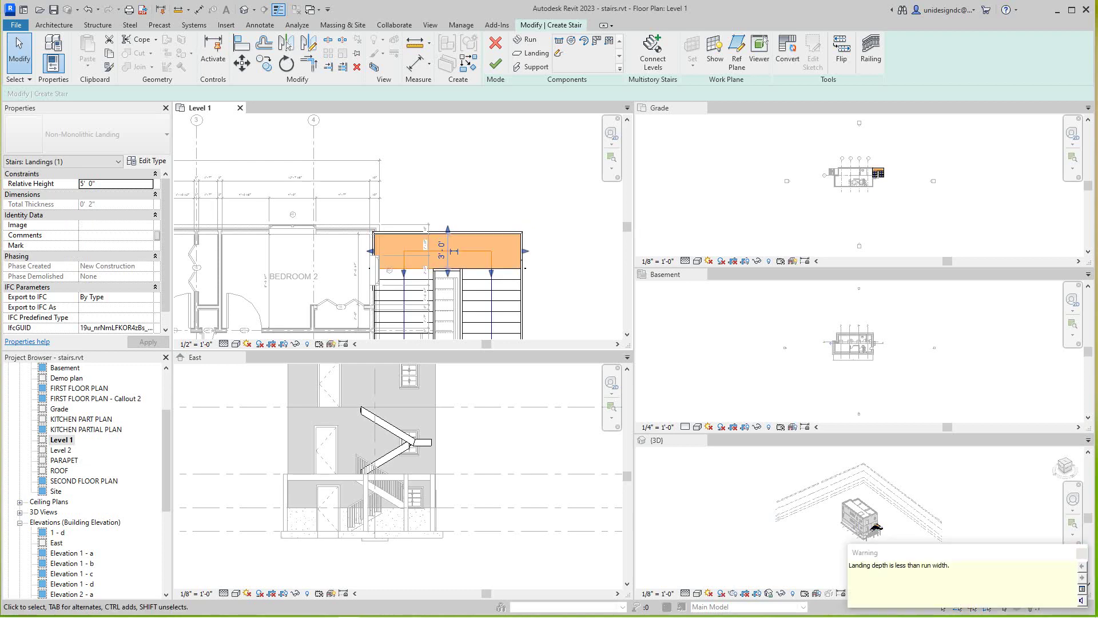
Set the width of the outer stair run to 3'-0"
scroll(502, 284, down, 1)
middle_drag(501, 284, 466, 180)
click(466, 181)
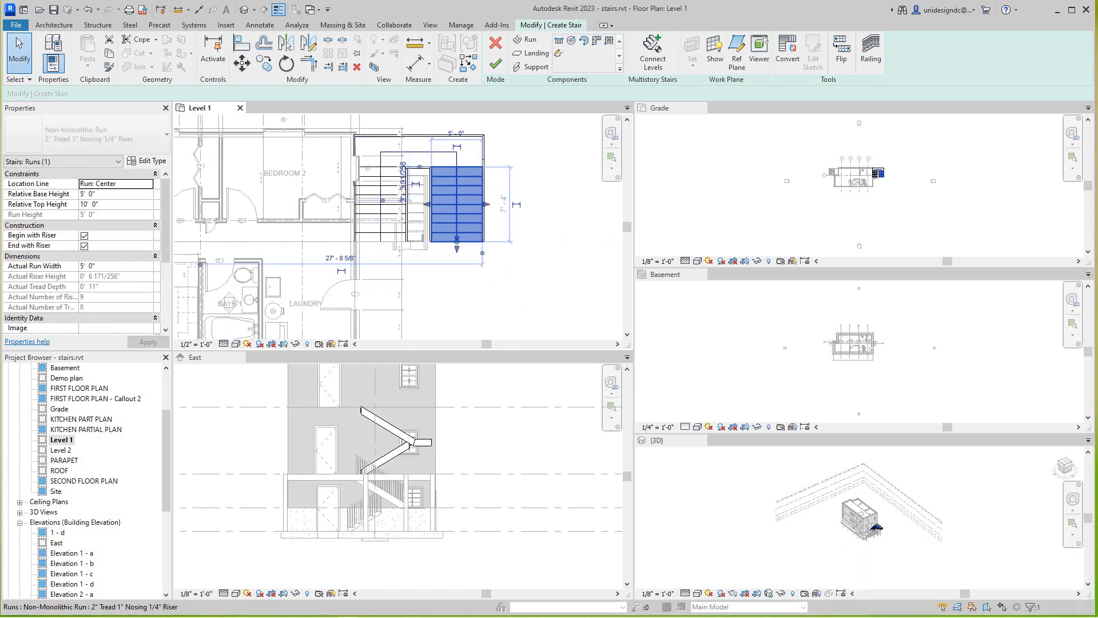
click(457, 135)
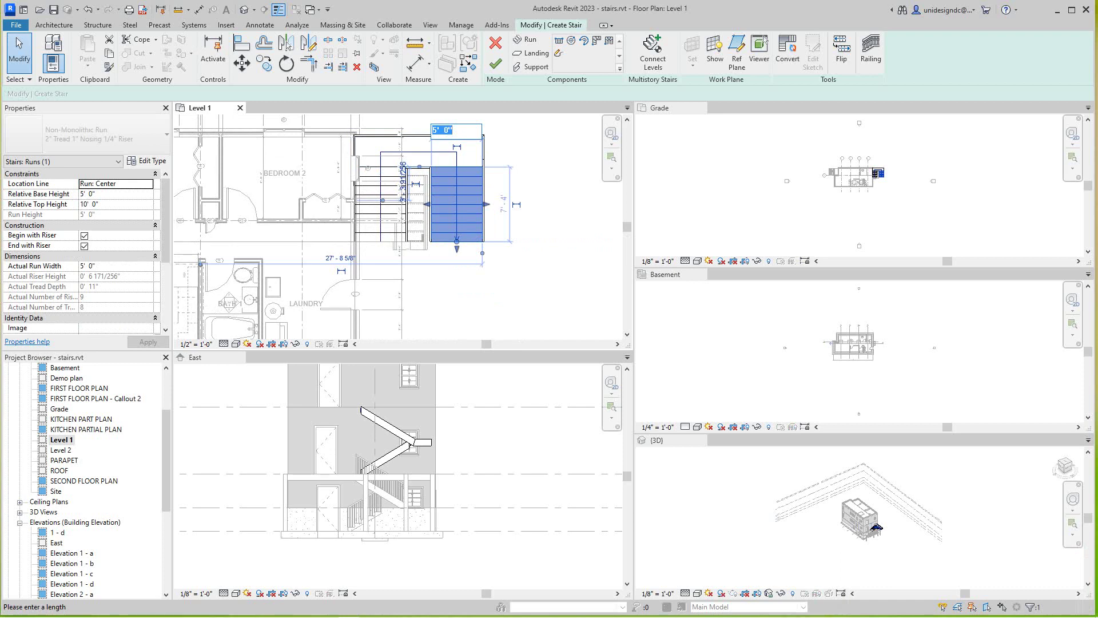
text(3)
key(Return)
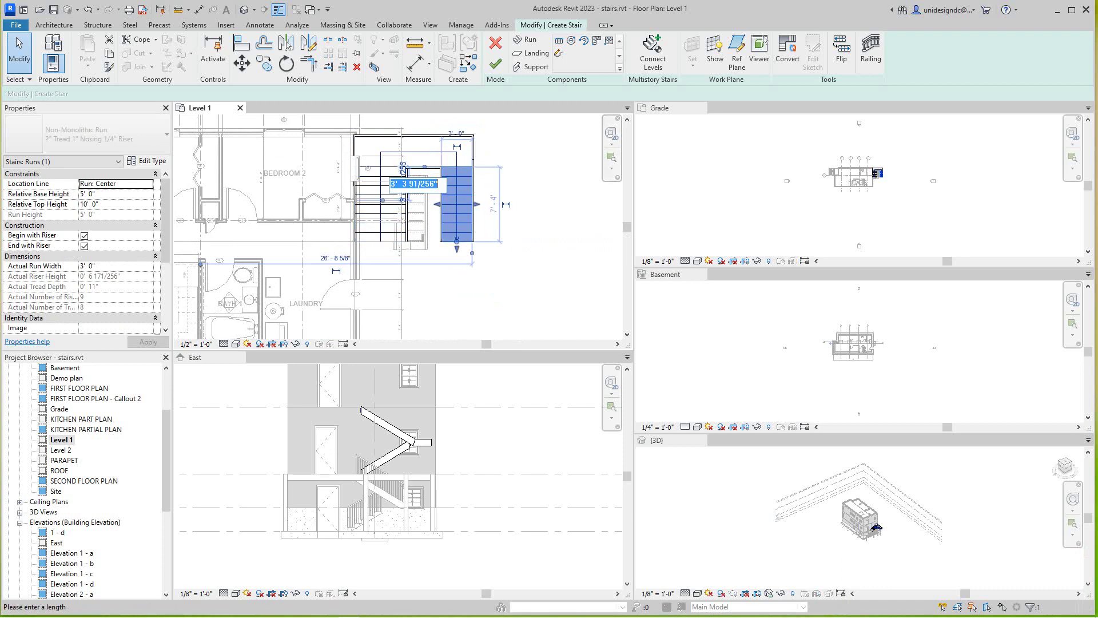
Set the width of the inner stair run beside the exterior wall to 3'-0"
click(380, 195)
click(380, 264)
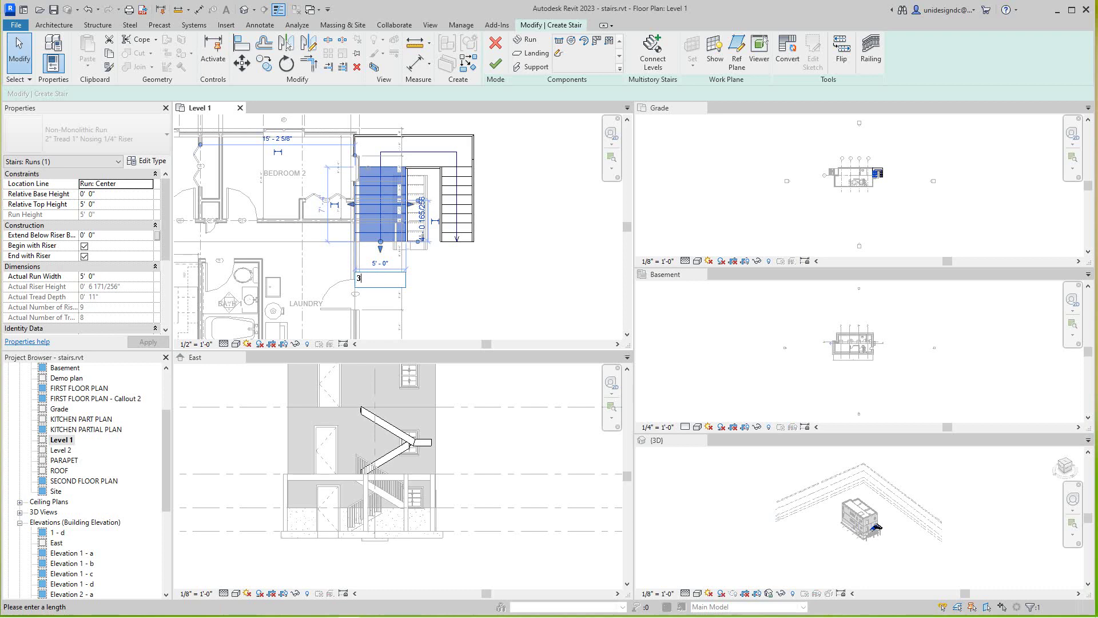
text(3)
key(Return)
middle_drag(431, 189, 444, 246)
scroll(443, 246, up, 1)
click(452, 197)
scroll(440, 195, up, 3)
key(Escape)
Move the inner run's wall-side edge up to the exterior wall, keeping the run 3'-0" wide
scroll(499, 247, down, 2)
middle_drag(499, 247, 499, 221)
scroll(434, 252, down, 2)
scroll(453, 212, up, 2)
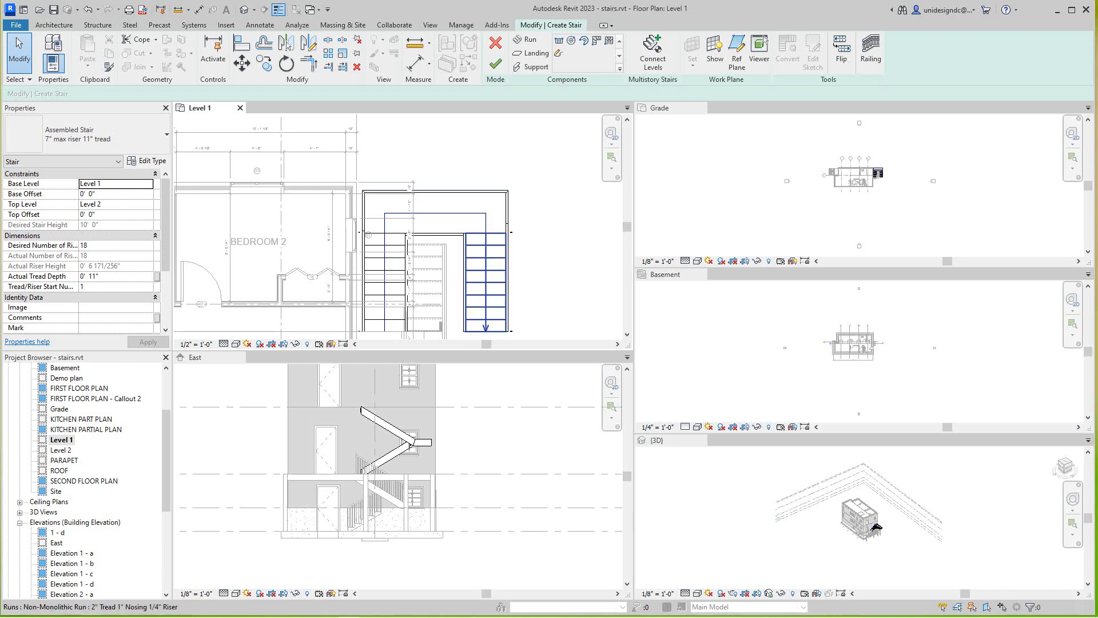
click(381, 269)
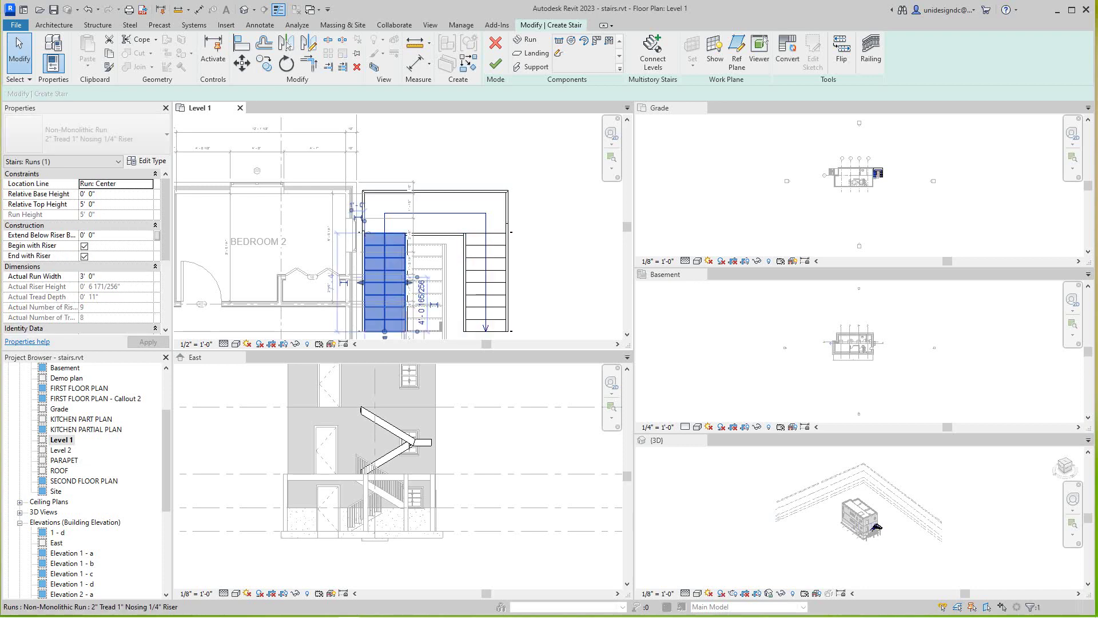
scroll(360, 284, up, 1)
drag(360, 282, 354, 282)
Shift the outer run toward the inner run by stretching its inner edge inward and resetting the run width to 3'-0"
click(497, 283)
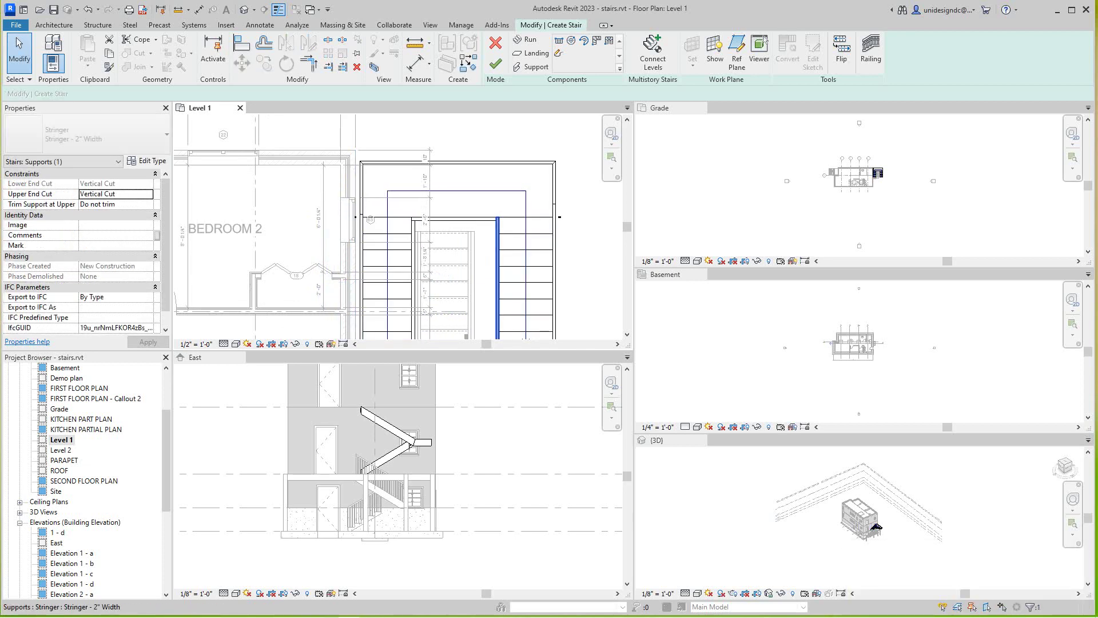
scroll(497, 287, down, 2)
middle_drag(497, 283, 486, 236)
click(497, 236)
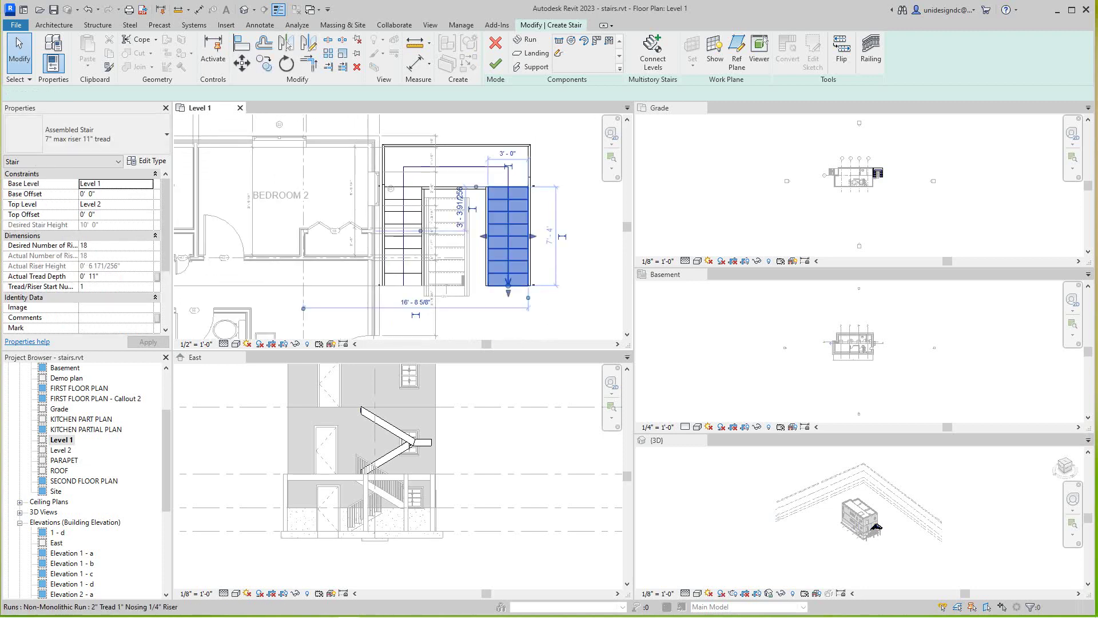
click(508, 283)
drag(483, 236, 435, 236)
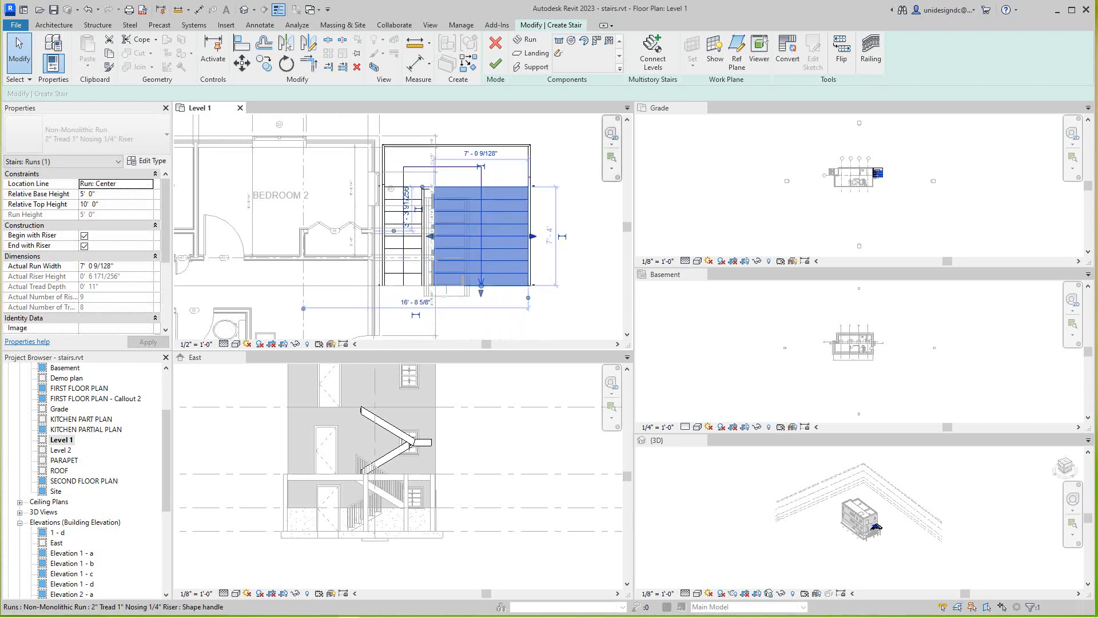
click(480, 153)
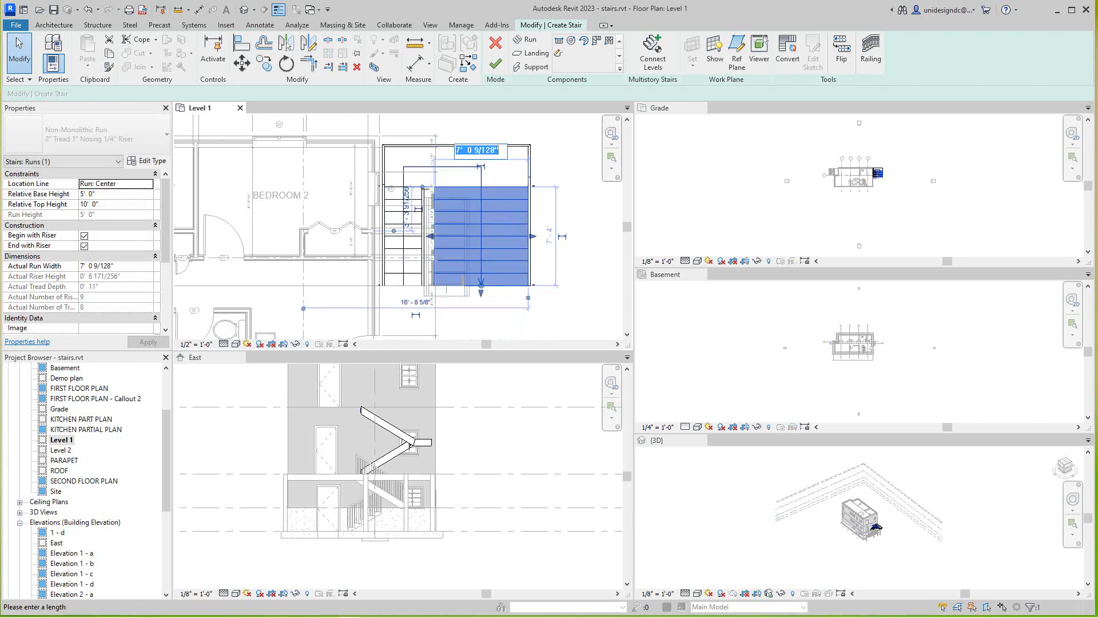
key(Return)
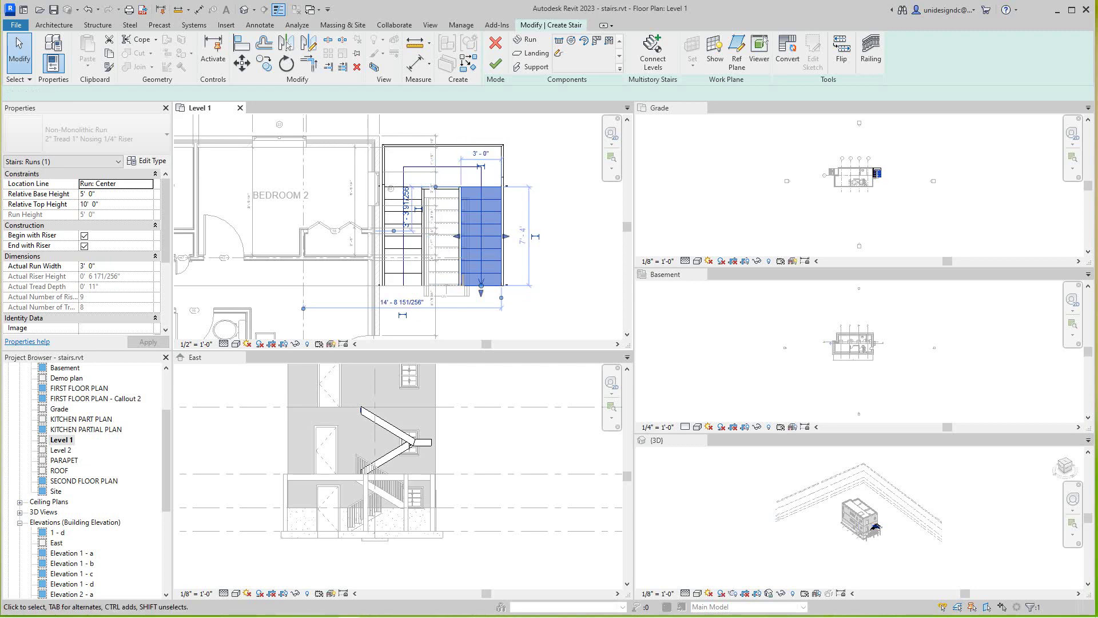
key(Escape)
Stretch the outer run's inner edge close to the inner run and pull its outer edge in, leaving a narrow gap between the runs
scroll(514, 257, up, 1)
scroll(514, 257, down, 2)
middle_drag(514, 257, 517, 278)
scroll(509, 270, down, 1)
scroll(477, 244, up, 1)
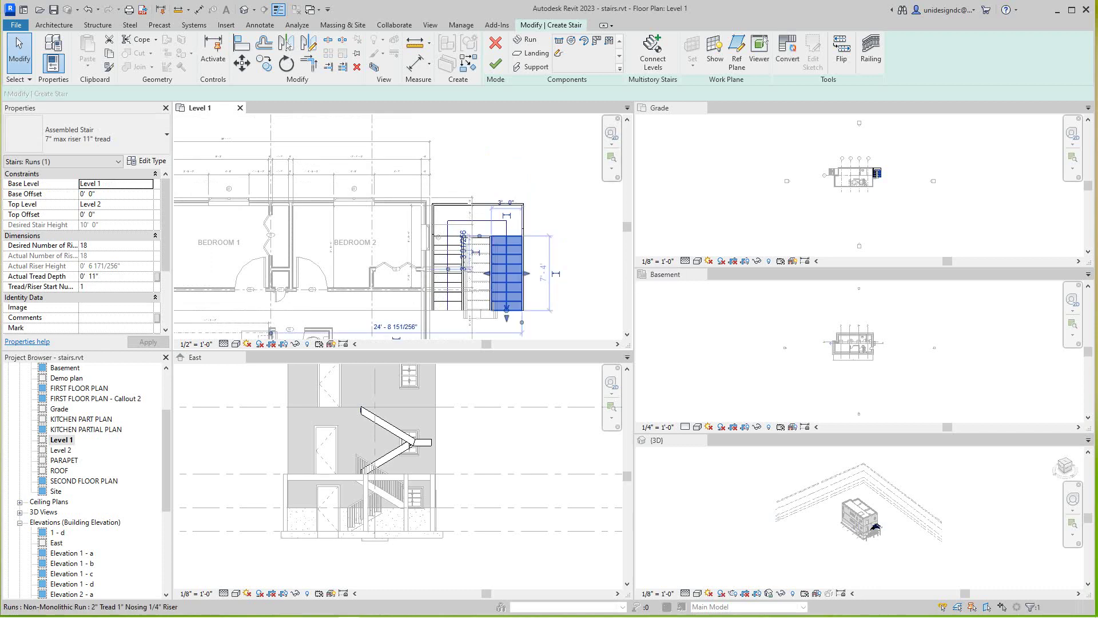
click(507, 274)
scroll(503, 280, up, 2)
drag(482, 266, 437, 266)
drag(527, 266, 500, 266)
key(Escape)
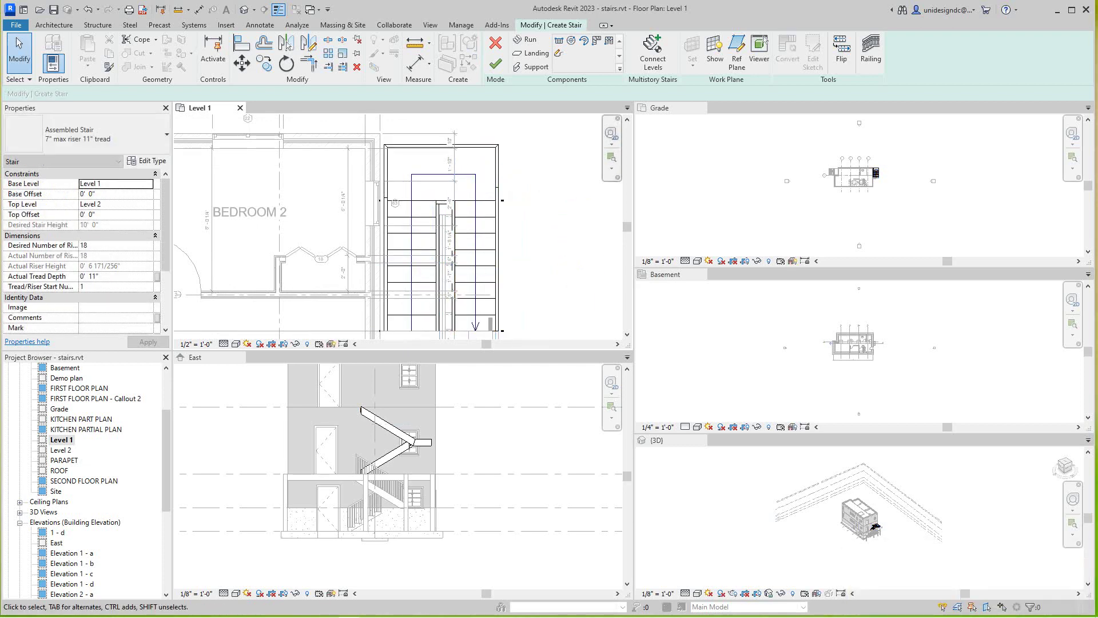
Check the narrowed Level 1 to Level 2 stair in the plan and 3D views and finish the stair
scroll(560, 236, down, 2)
middle_drag(559, 236, 563, 236)
scroll(440, 275, down, 3)
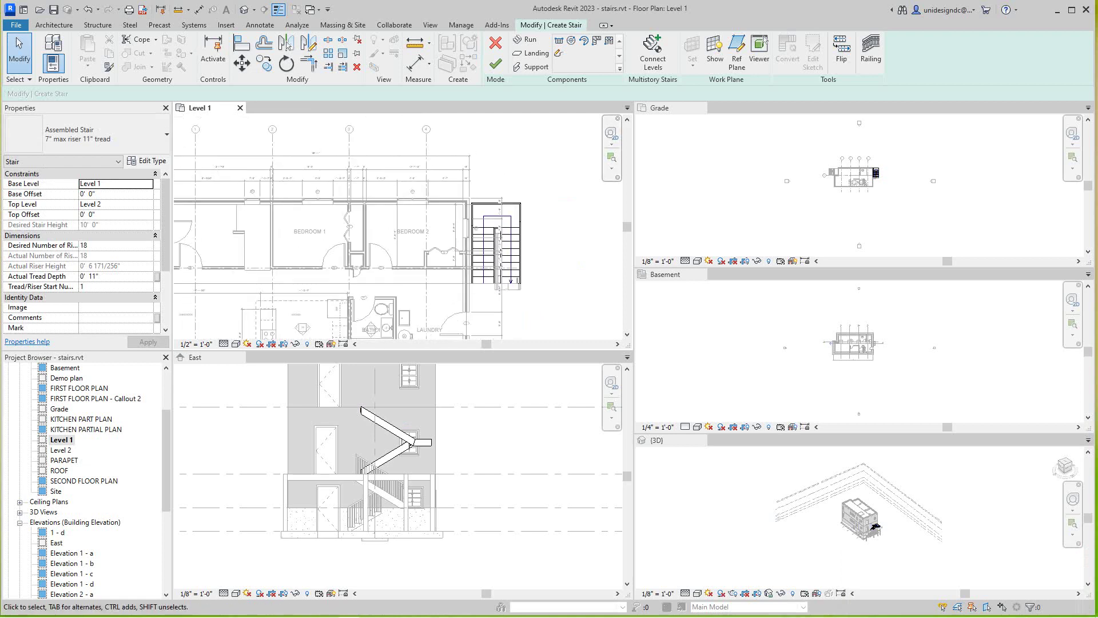
scroll(892, 498, up, 5)
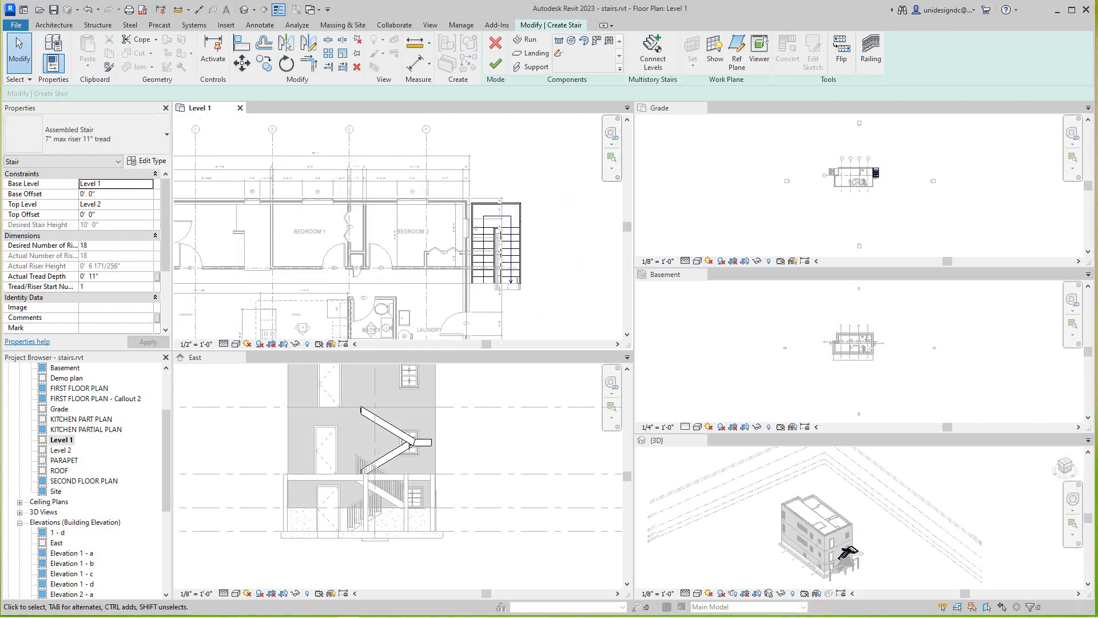
middle_drag(862, 536, 858, 517)
scroll(859, 518, up, 2)
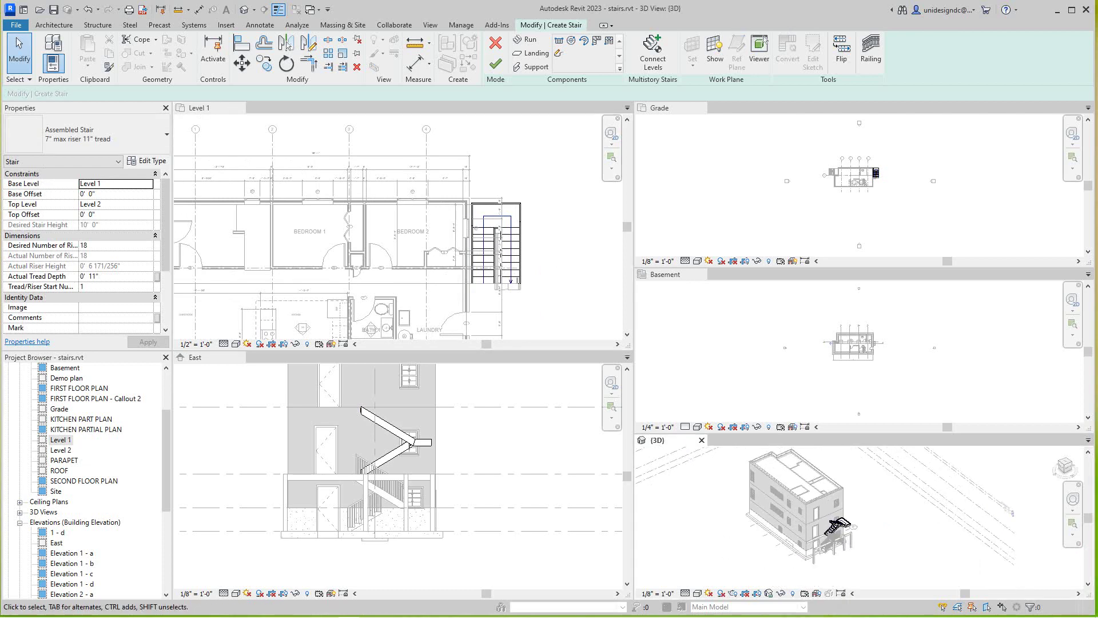
click(495, 64)
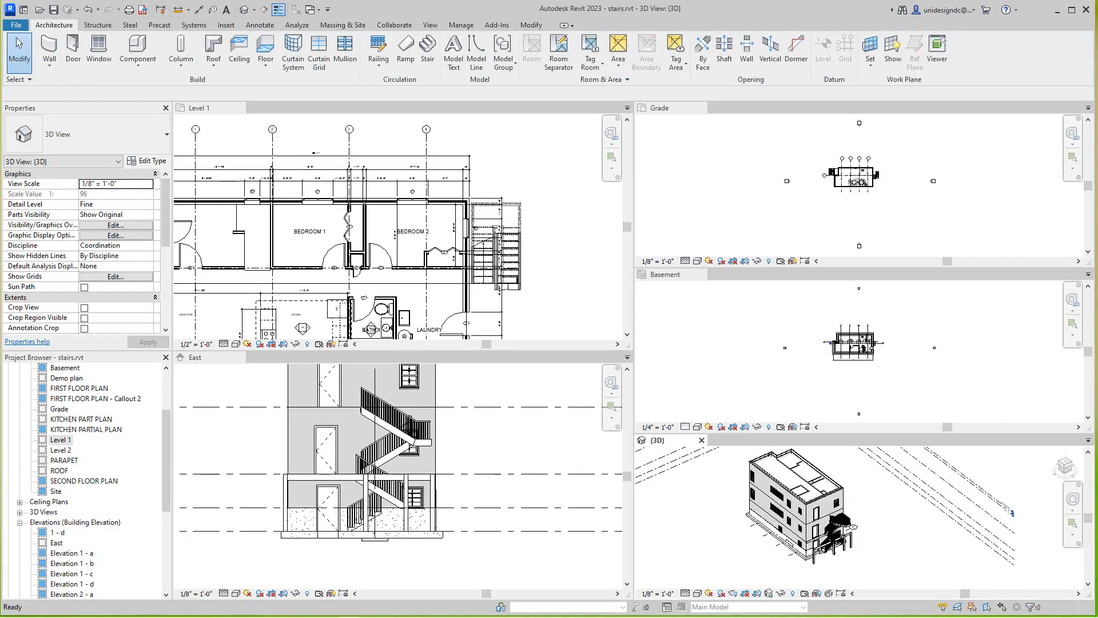
Examine the finished Level 1 to Level 2 stair from the building's stair side in 3D and in the East elevation
click(515, 446)
scroll(943, 543, up, 3)
click(1065, 486)
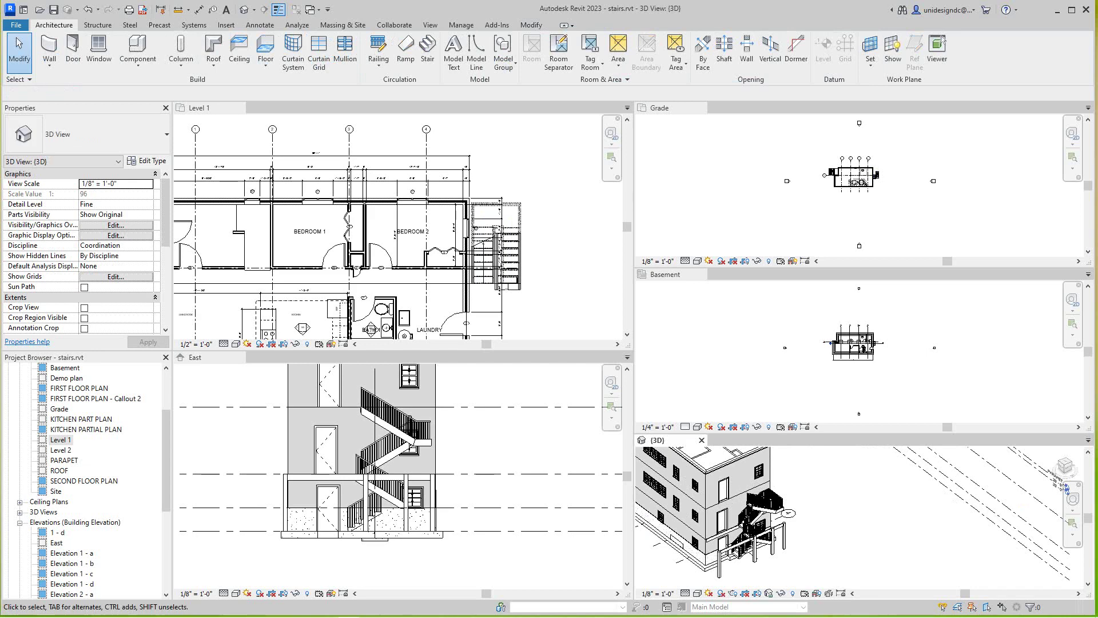
scroll(742, 531, up, 3)
scroll(740, 538, down, 3)
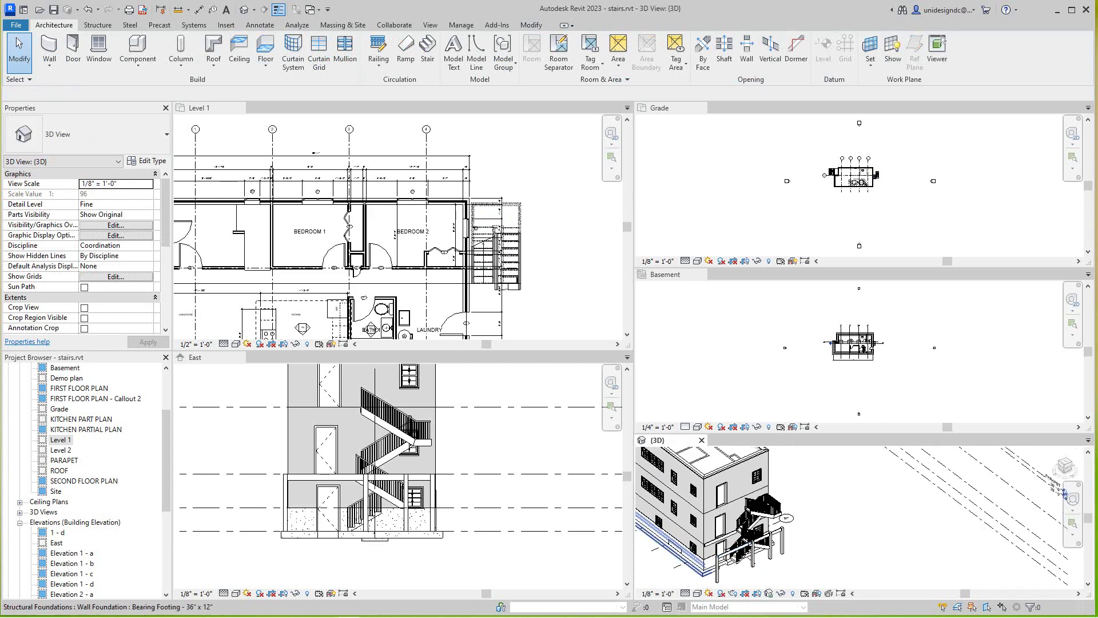
scroll(469, 503, up, 3)
scroll(469, 504, down, 4)
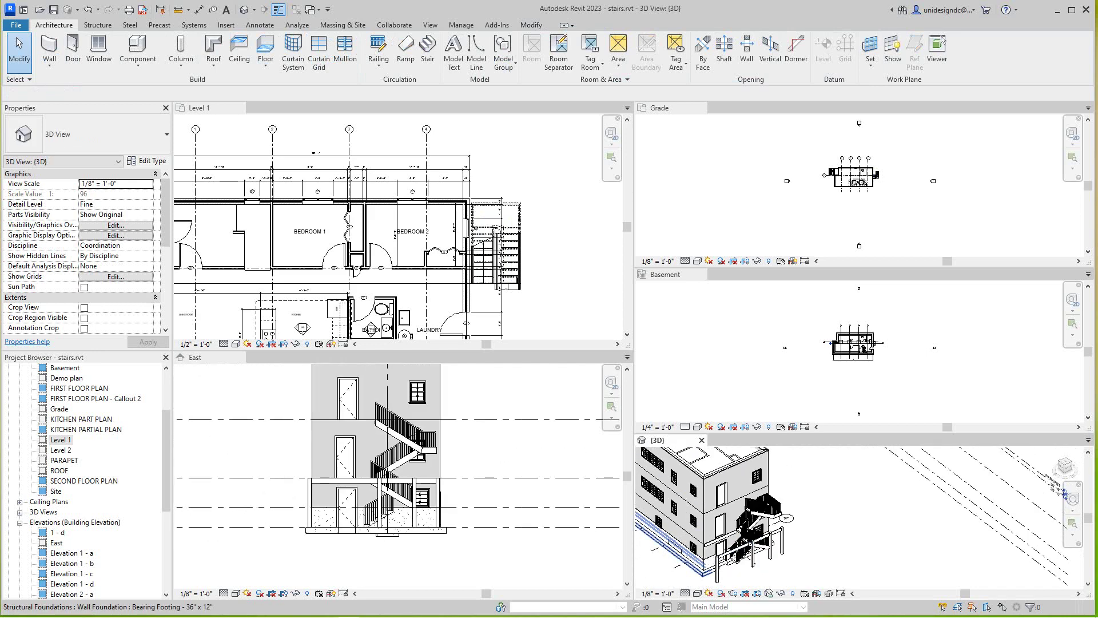
click(431, 450)
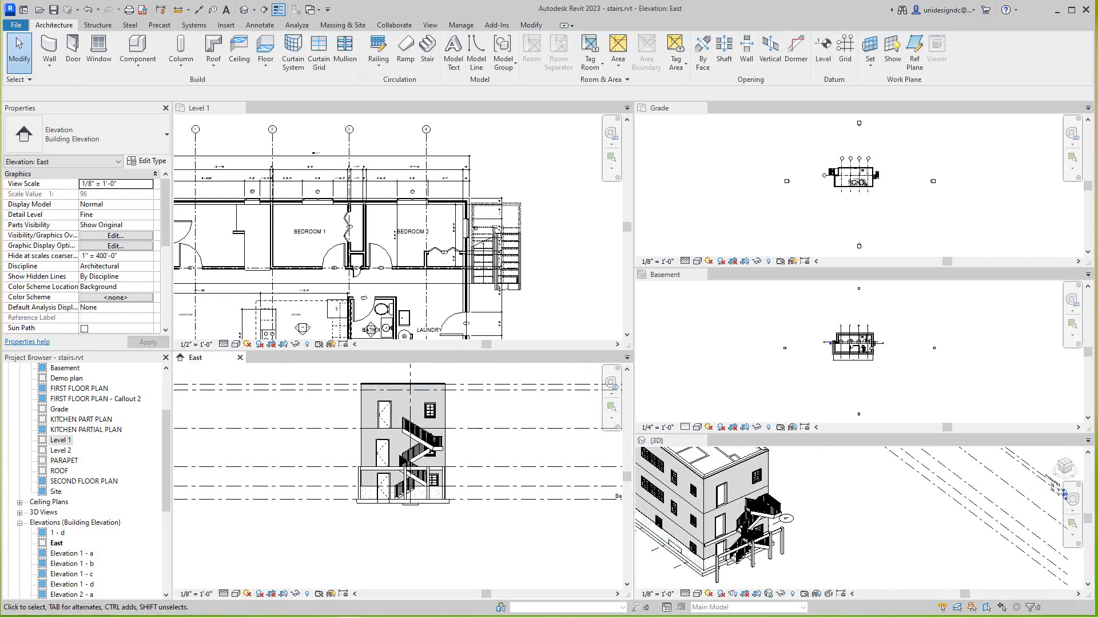
Close the Grade and Basement plan views and make the enlarged 3D view active
click(701, 108)
click(702, 108)
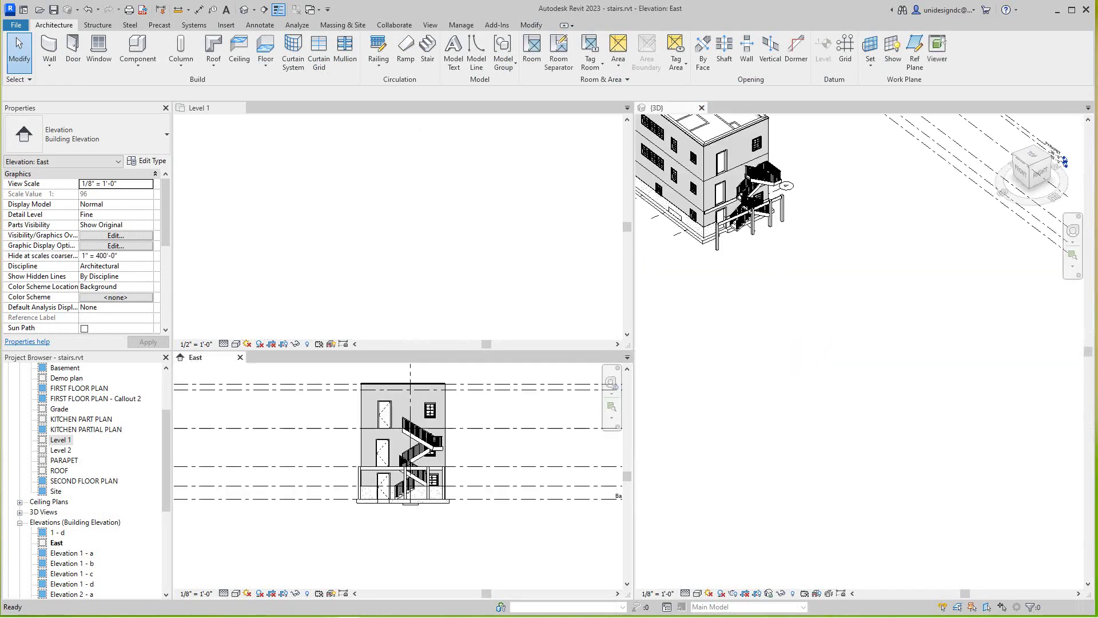
click(1001, 203)
Examine the exterior stairs, railings, posts and 2x12 beams up close in the 3D view
scroll(684, 206, up, 4)
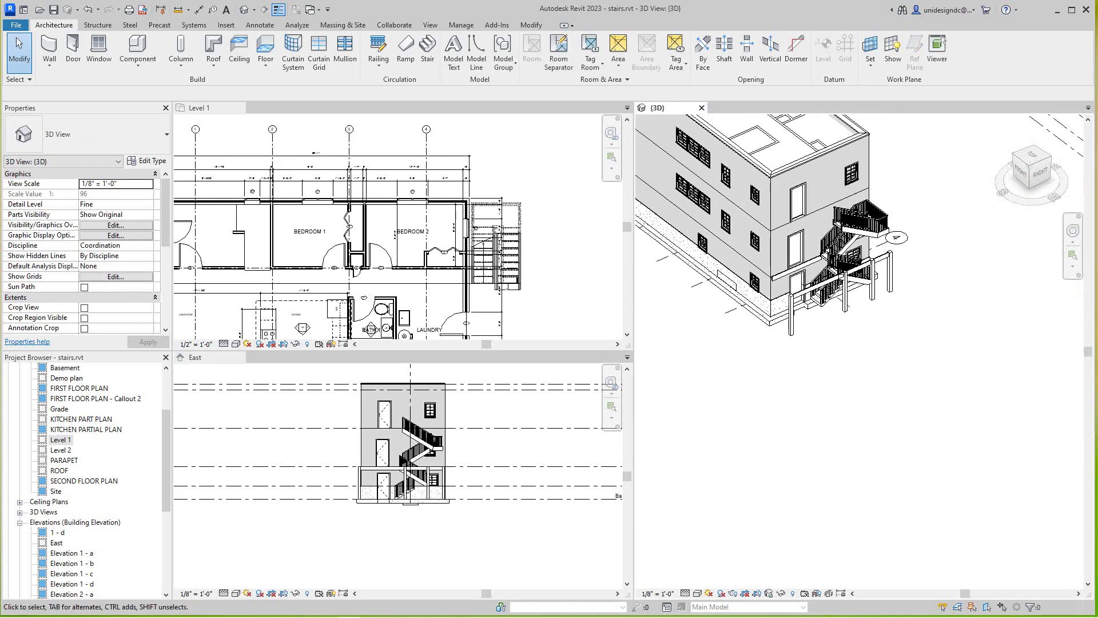
scroll(845, 289, up, 2)
scroll(933, 295, down, 3)
mouse_move(1041, 172)
mouse_down()
mouse_move(1002, 142)
mouse_move(1004, 170)
mouse_move(1033, 163)
mouse_up()
scroll(848, 291, up, 4)
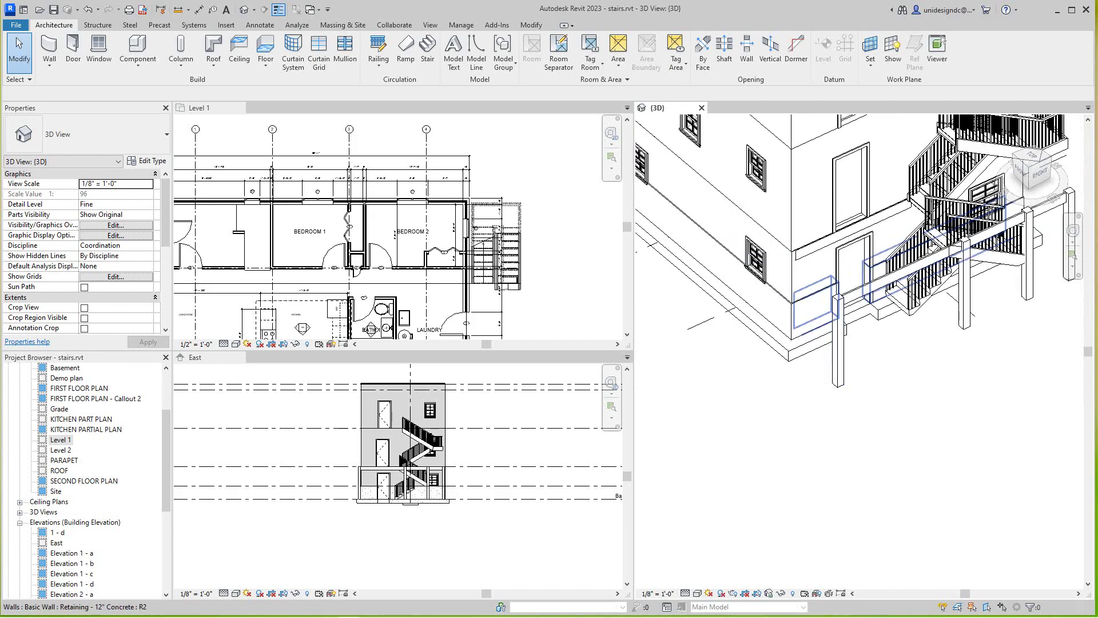
middle_drag(839, 306, 724, 393)
scroll(775, 360, up, 3)
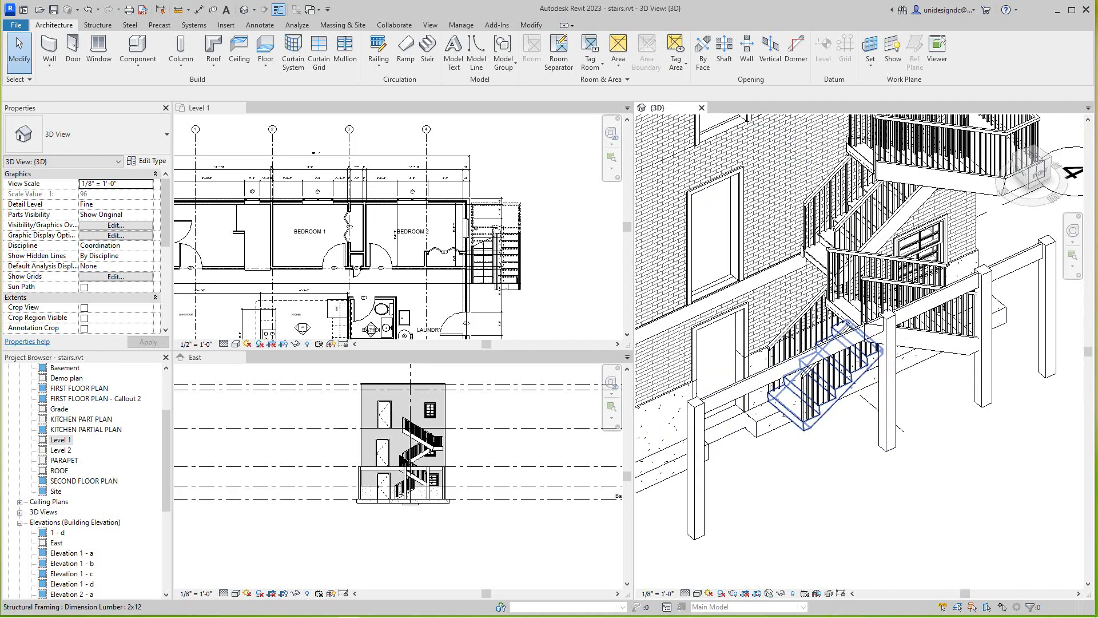
scroll(824, 343, down, 4)
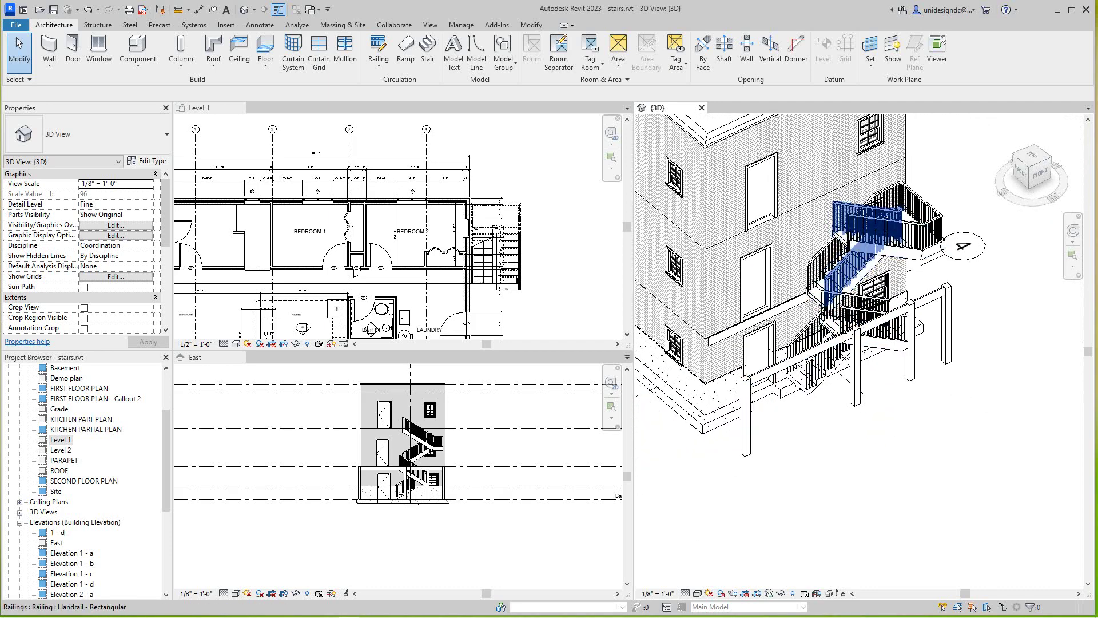
scroll(761, 378, up, 5)
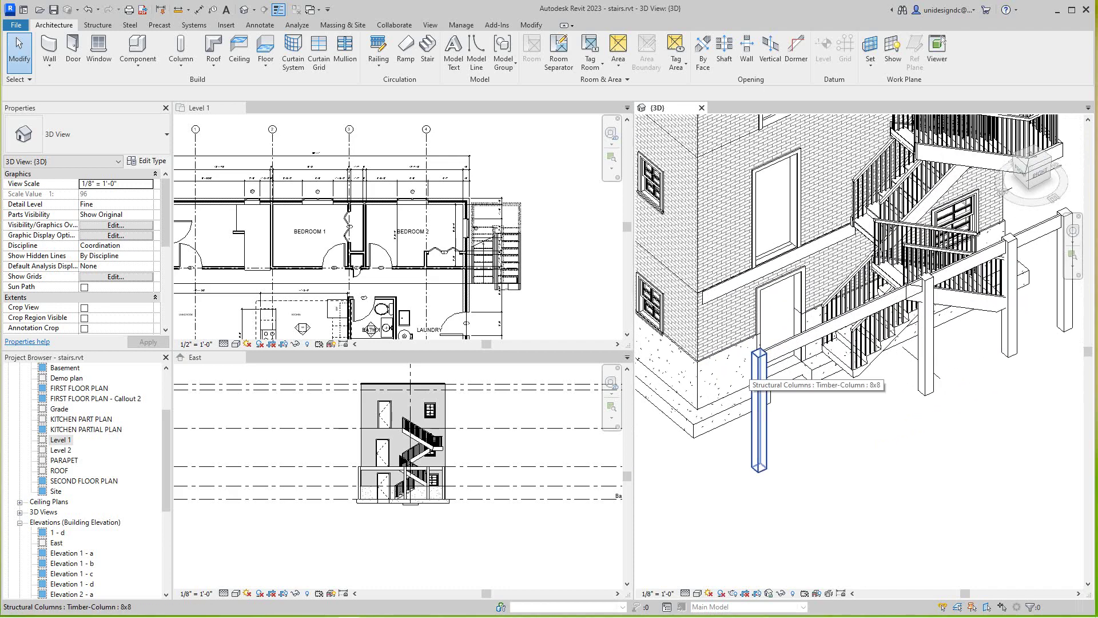
scroll(841, 321, down, 4)
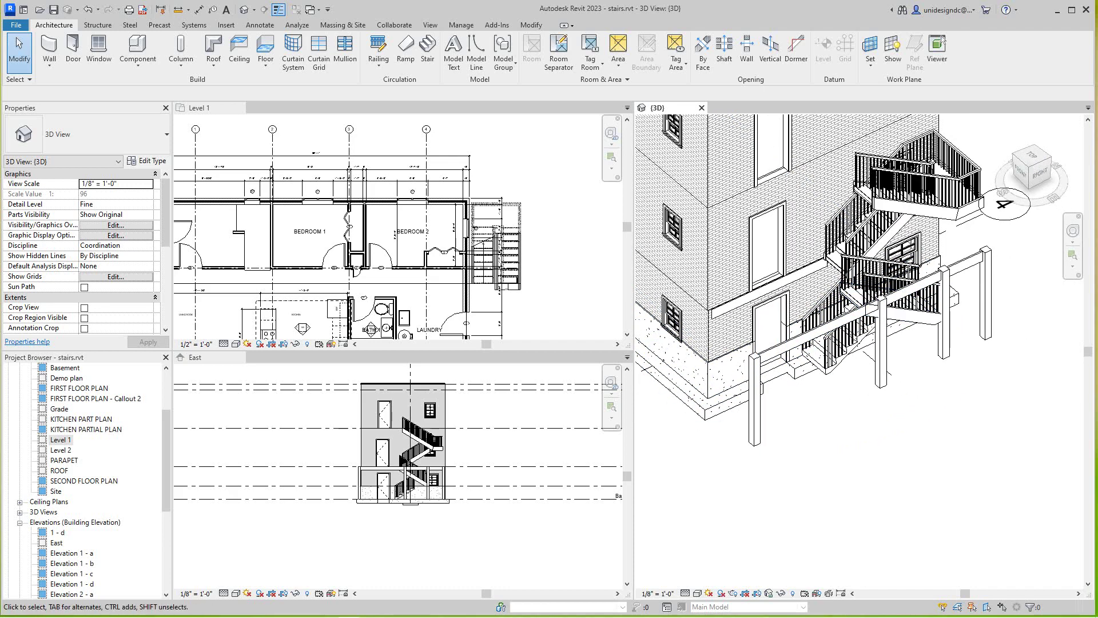
scroll(522, 268, down, 2)
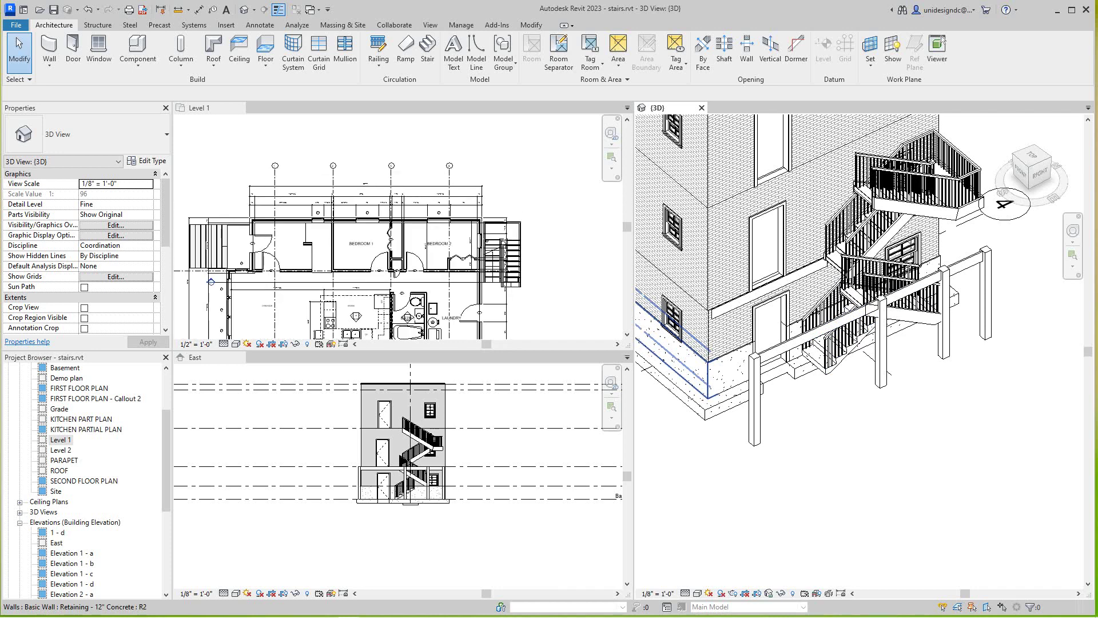
Open the Level 1 structural plan at the exterior post beyond the building corner near the stairs
click(524, 269)
scroll(526, 282, down, 1)
middle_drag(526, 281, 371, 250)
scroll(371, 249, up, 1)
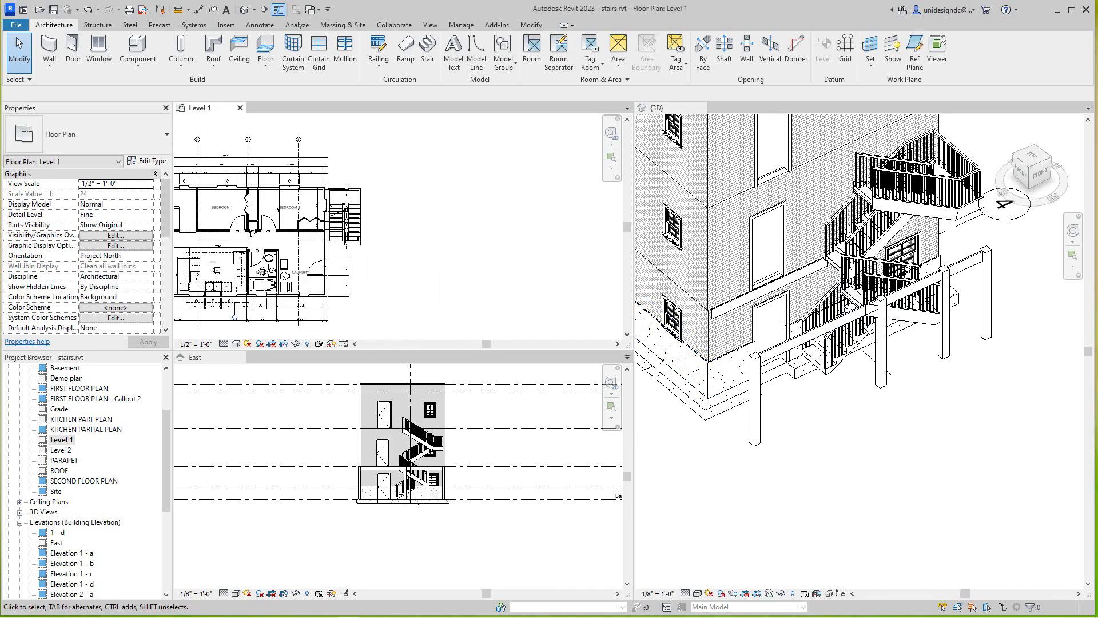
scroll(792, 398, down, 2)
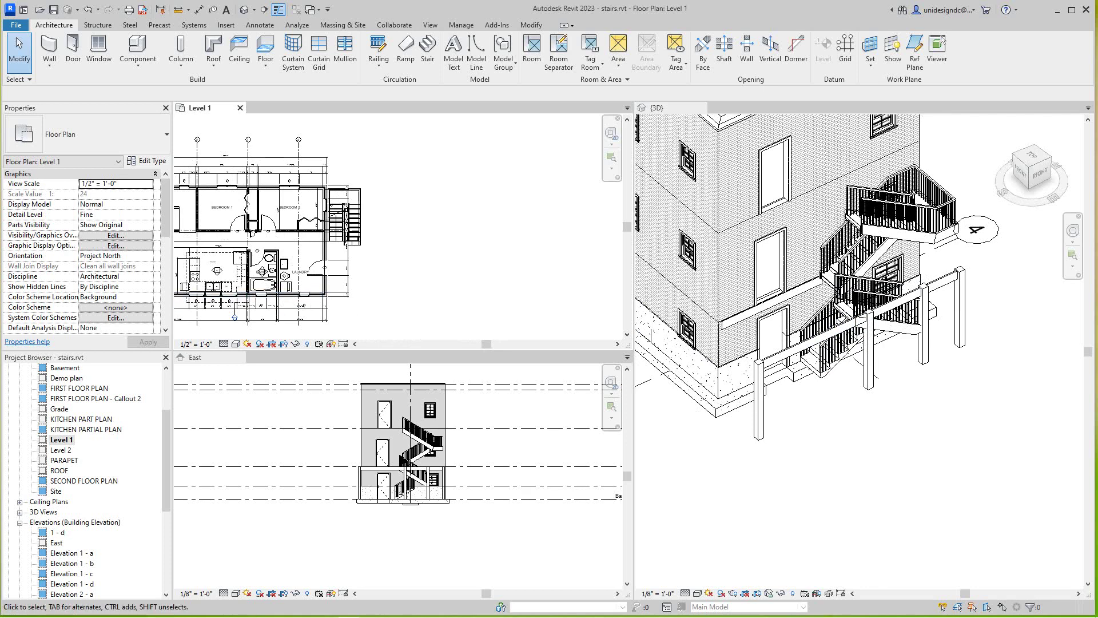
scroll(86, 480, up, 3)
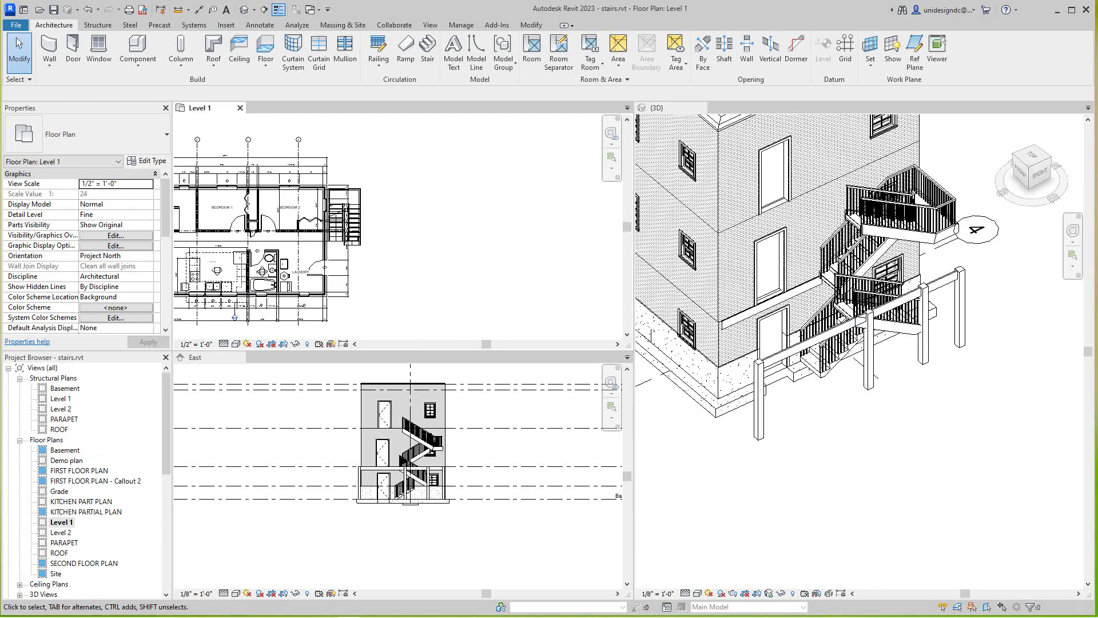
double_click(60, 398)
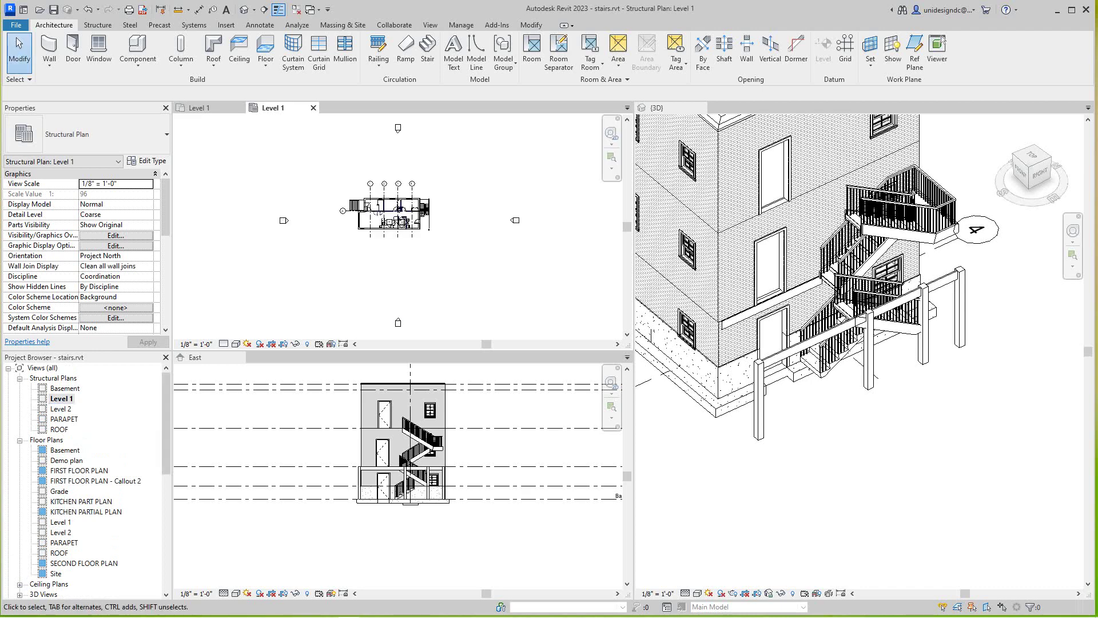
scroll(426, 207, up, 5)
middle_drag(426, 207, 425, 183)
scroll(410, 235, up, 2)
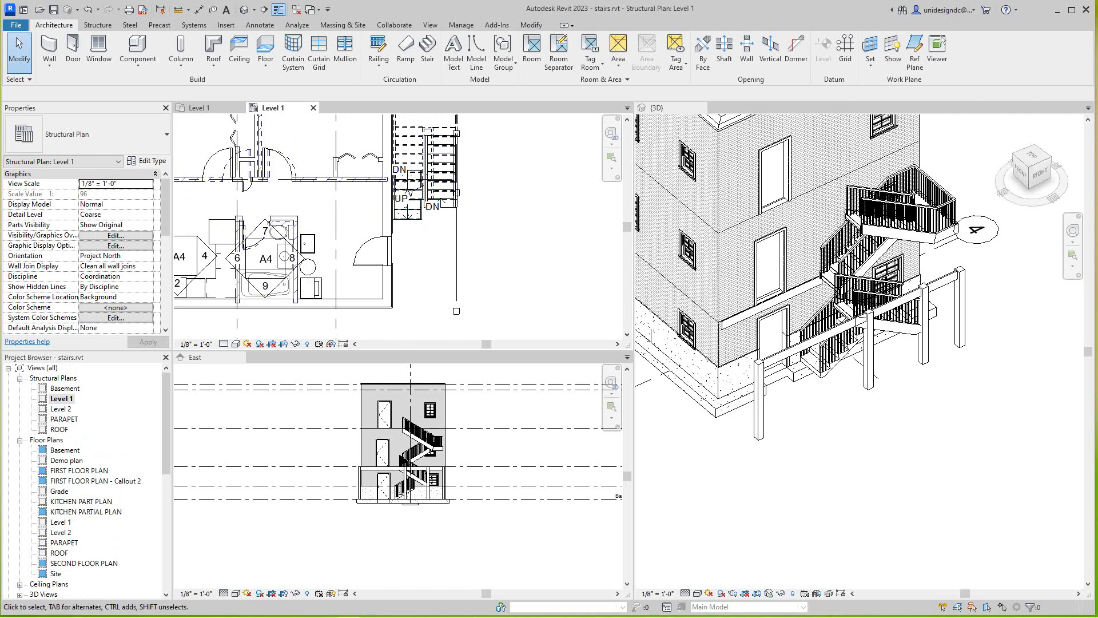
scroll(418, 312, up, 2)
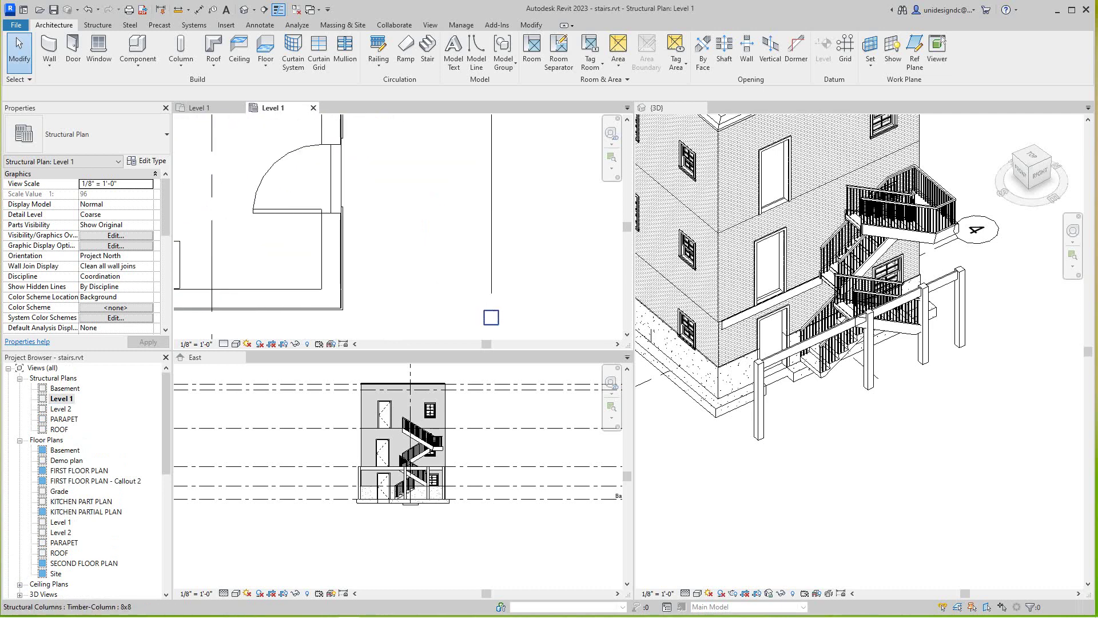
Move the 8x8 timber corner post slightly toward the beam end in the Level 1 structural plan
click(491, 318)
drag(491, 317, 491, 309)
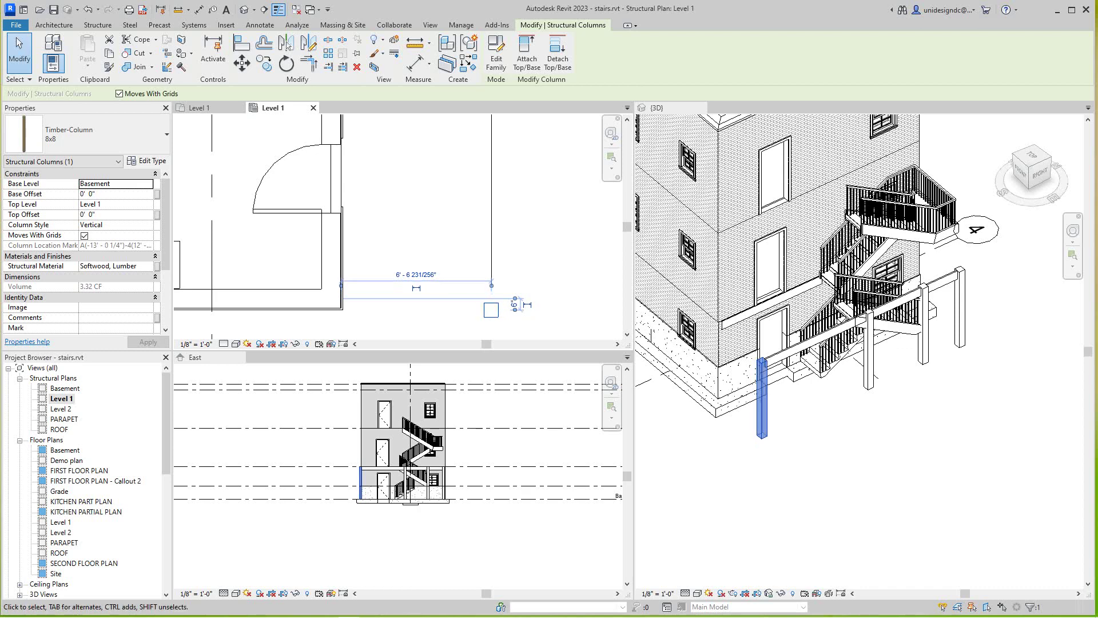
scroll(490, 505, down, 2)
scroll(514, 288, down, 3)
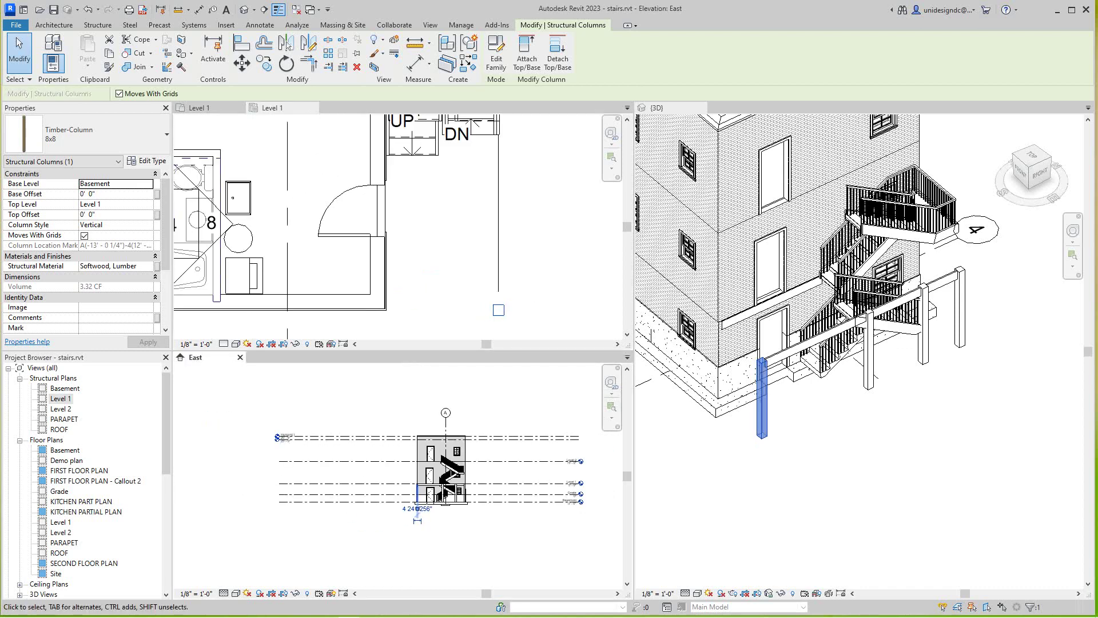
scroll(514, 296, up, 3)
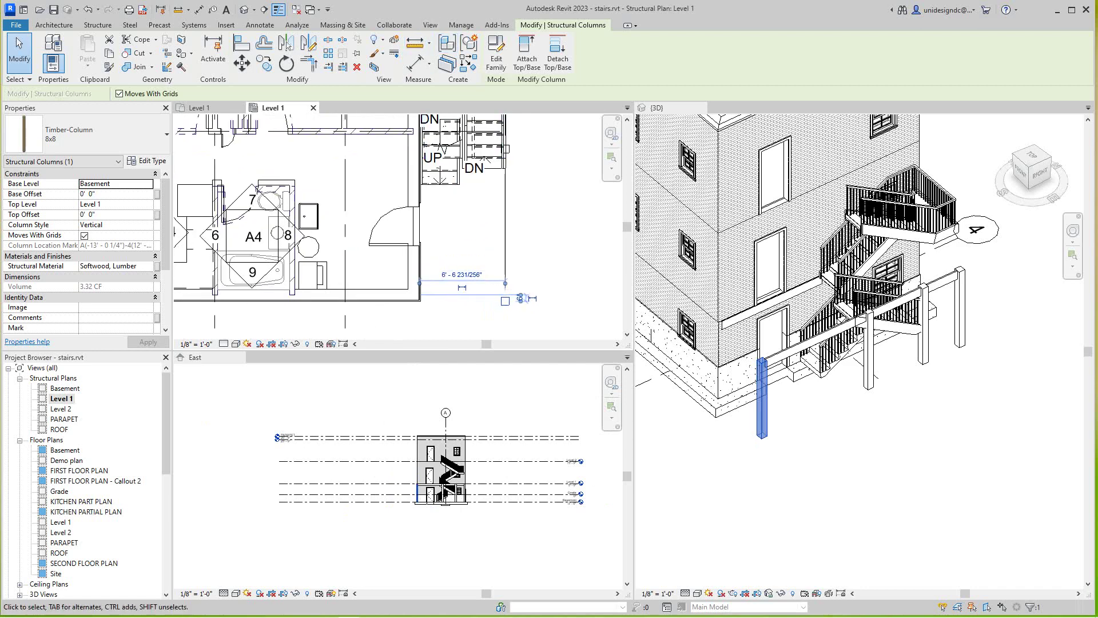
key(Escape)
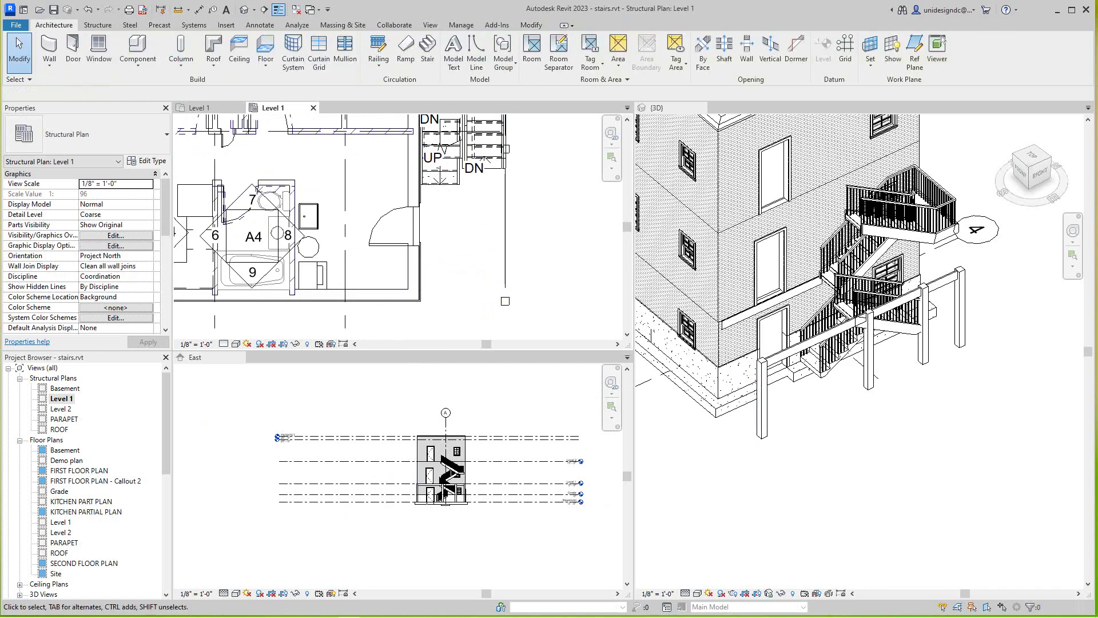
Start a beam system on Level 1 with a rectangular boundary about 6'-6" by 9'-11 5/8" from the corner post to the building wall
scroll(437, 309, up, 2)
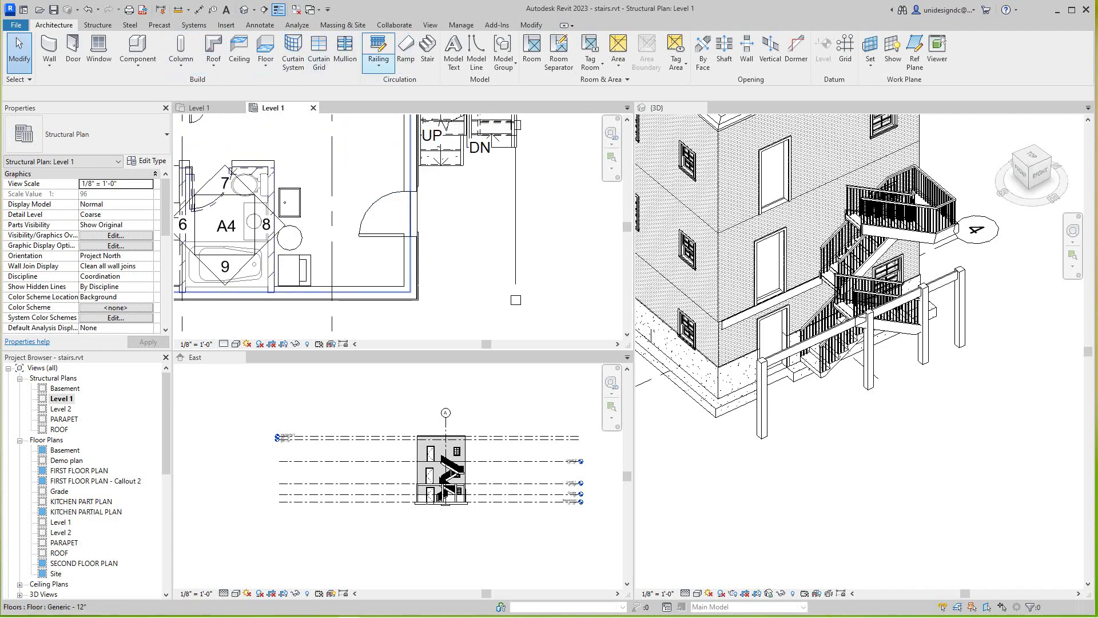
click(97, 24)
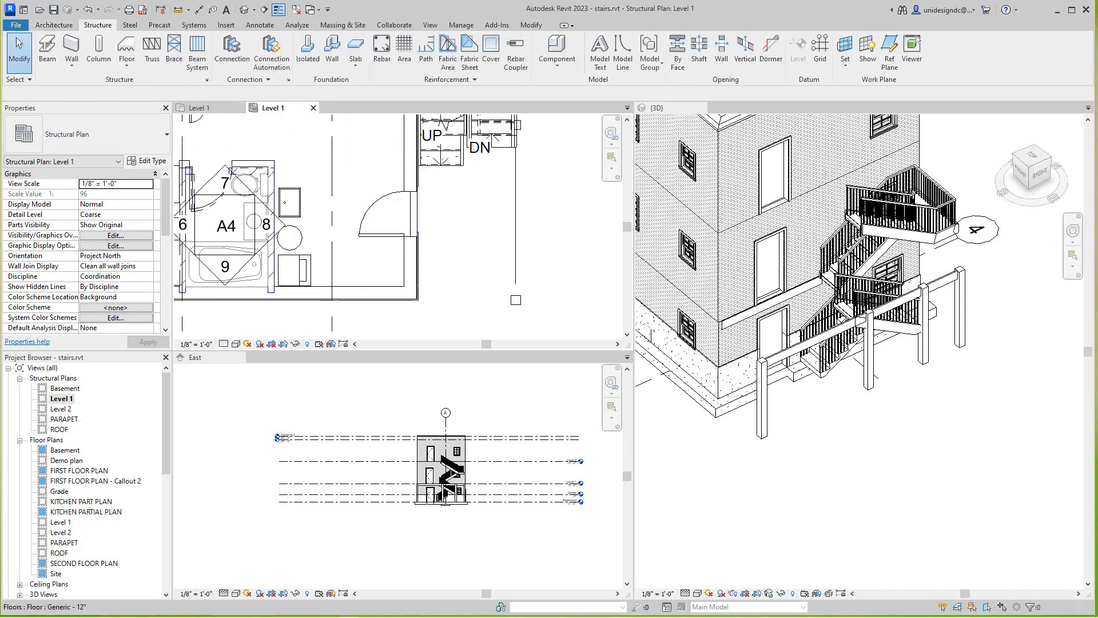
click(197, 52)
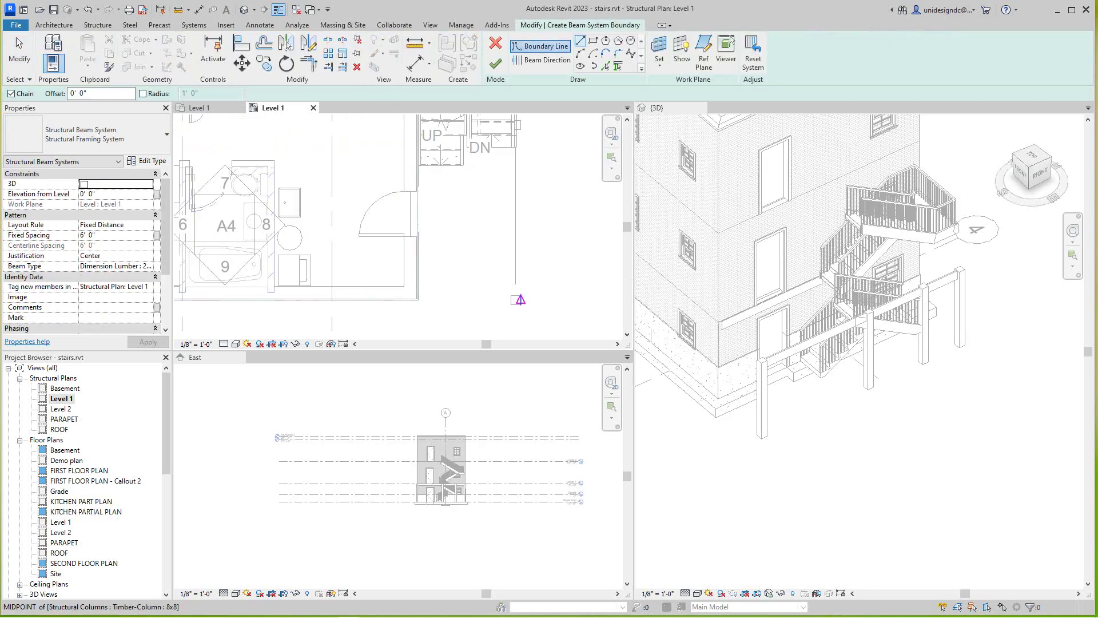
click(515, 305)
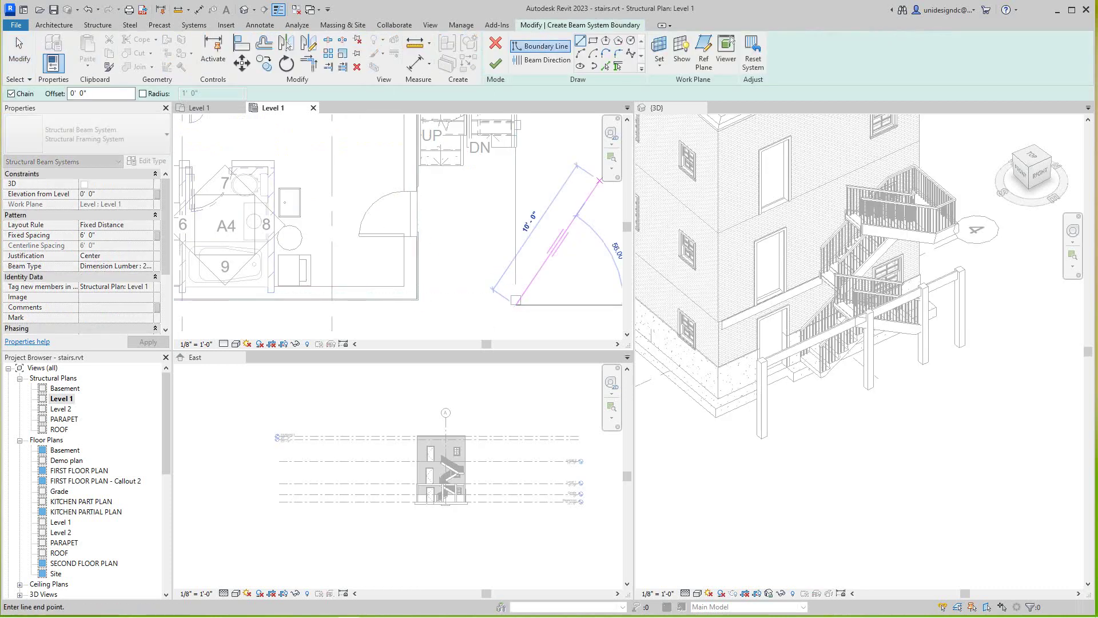
click(593, 40)
click(515, 300)
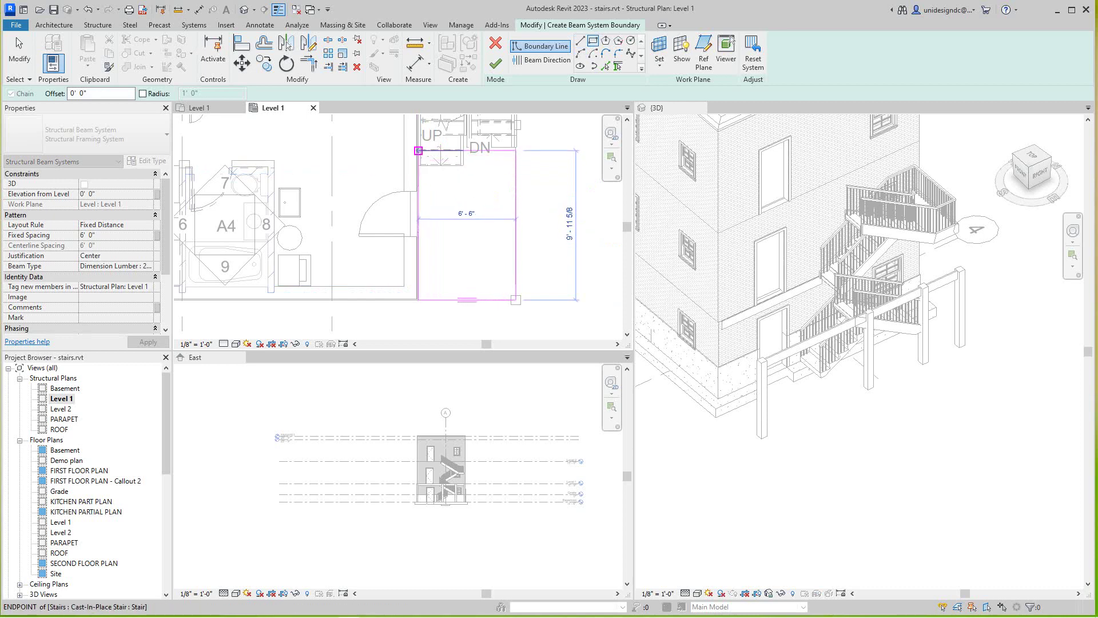
click(418, 150)
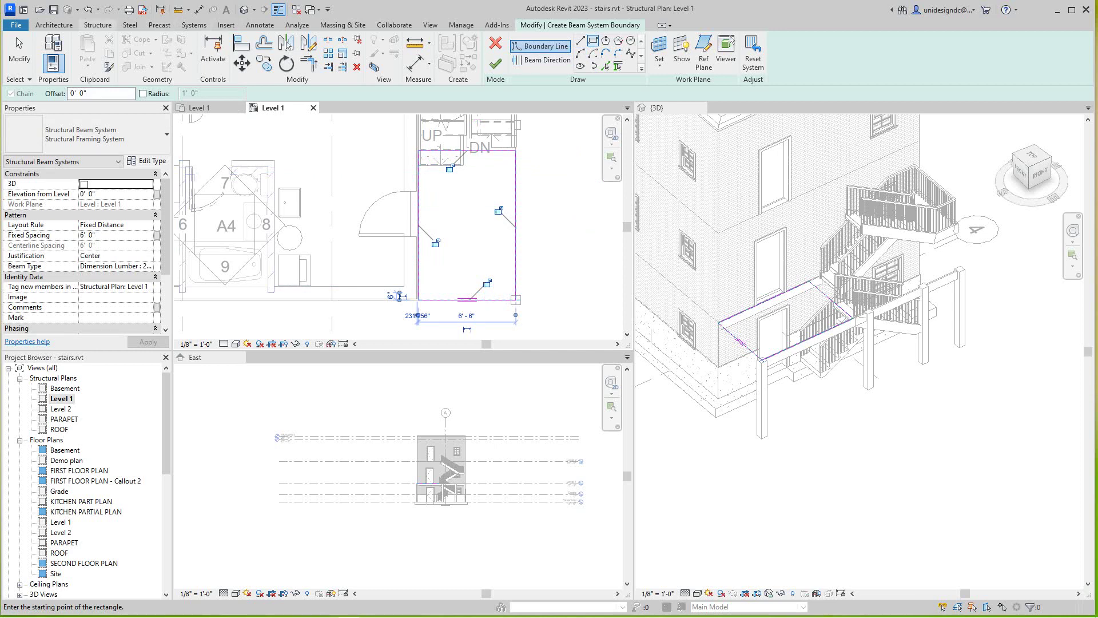
Set the beam system's fixed spacing to 1' 0", finish its boundary and check the joists in 3D
click(87, 235)
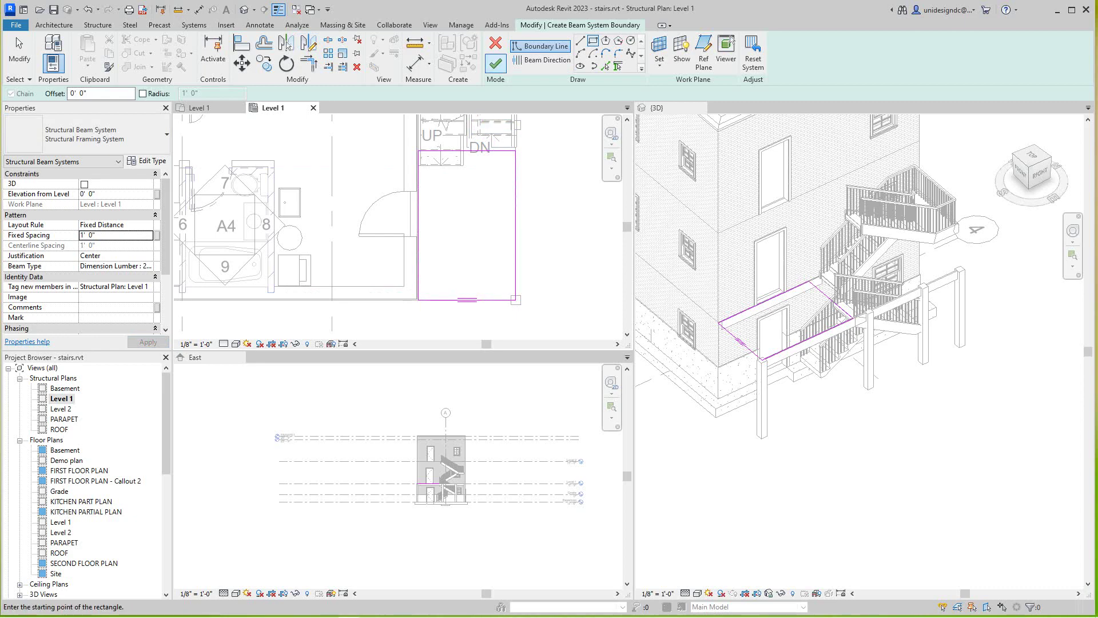
click(495, 64)
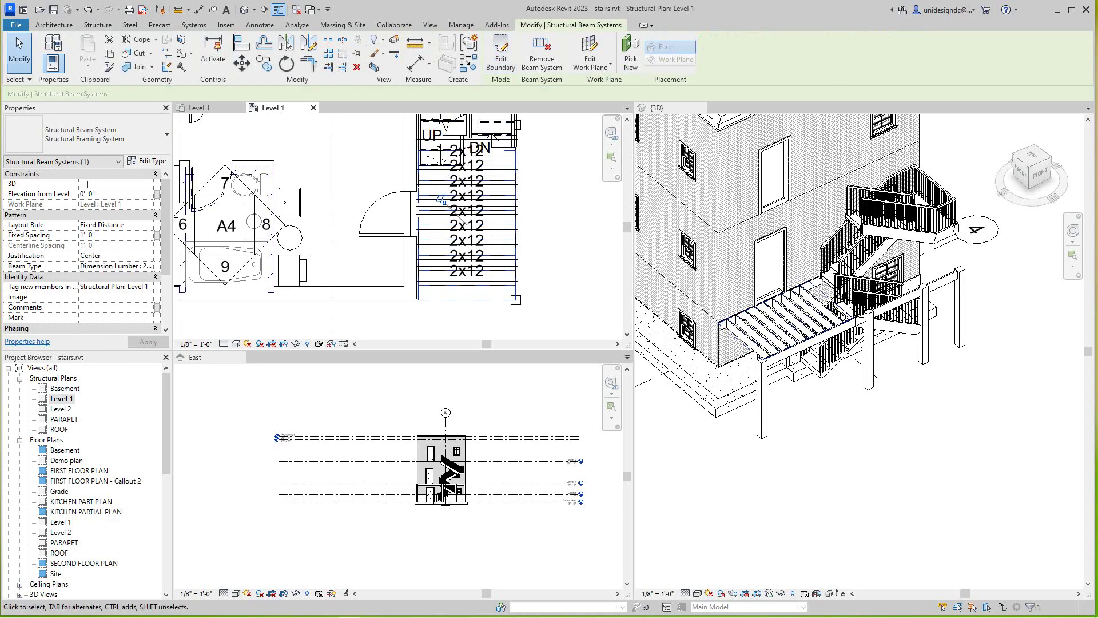
scroll(812, 320, up, 5)
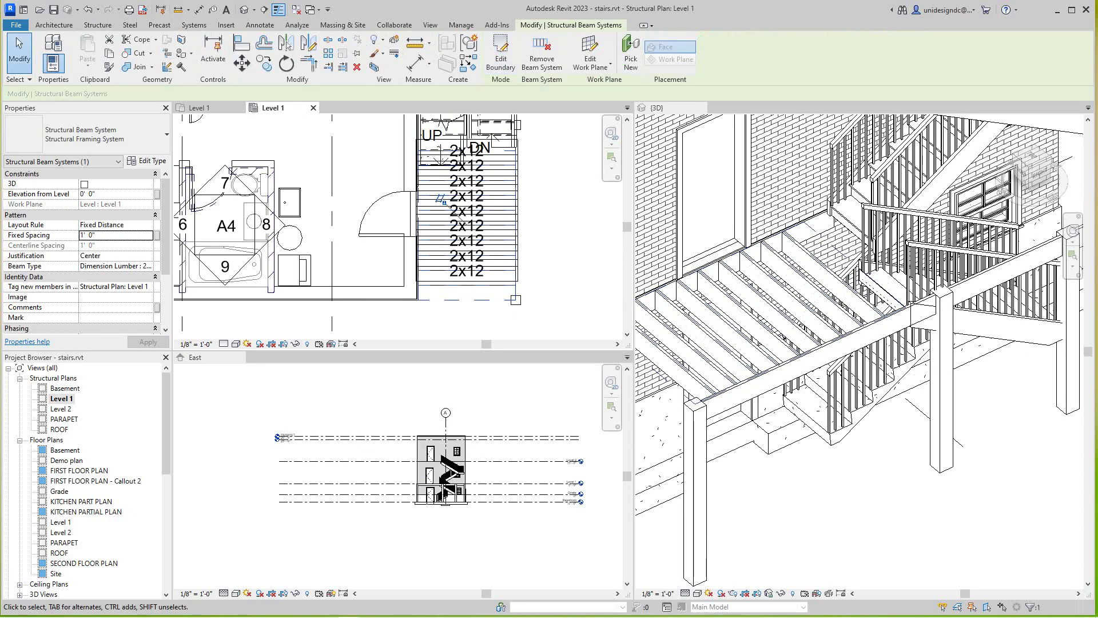
scroll(748, 391, up, 1)
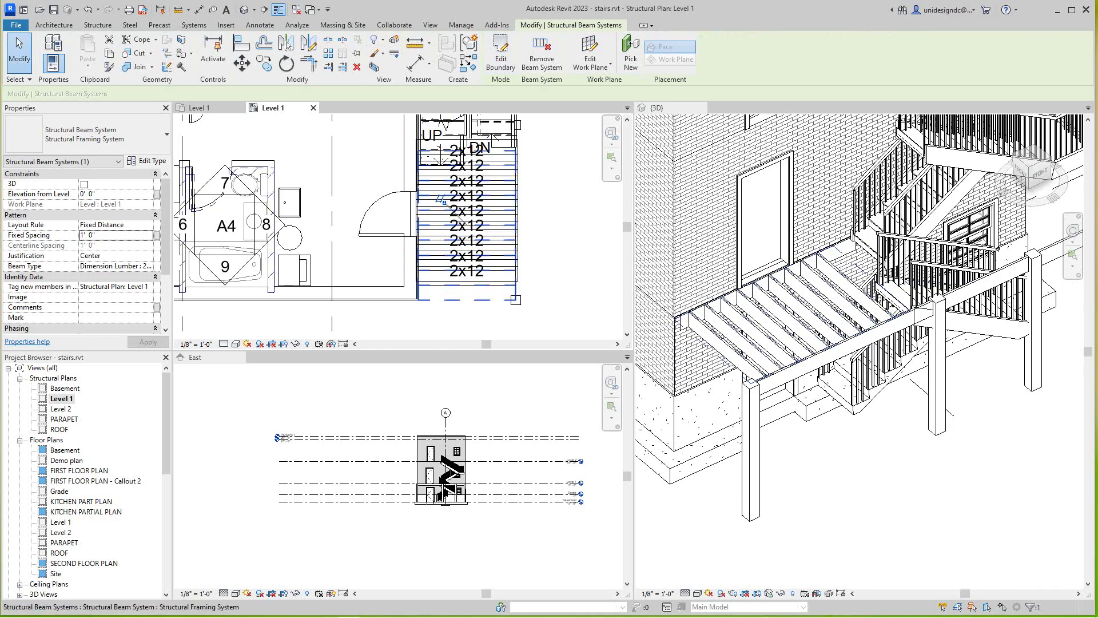
scroll(456, 277, down, 3)
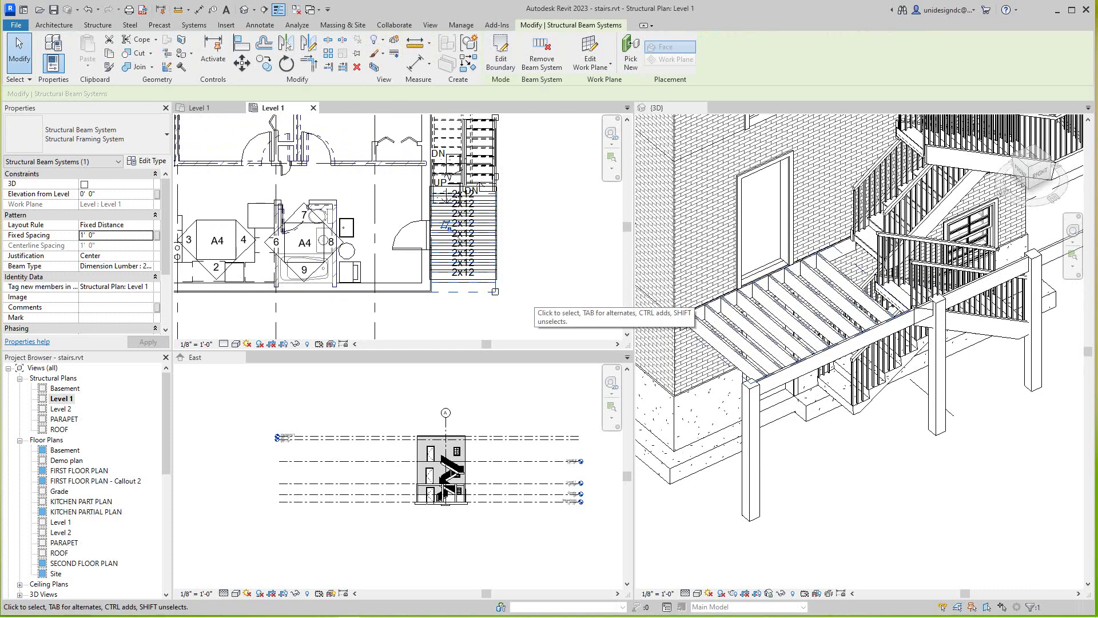
key(Escape)
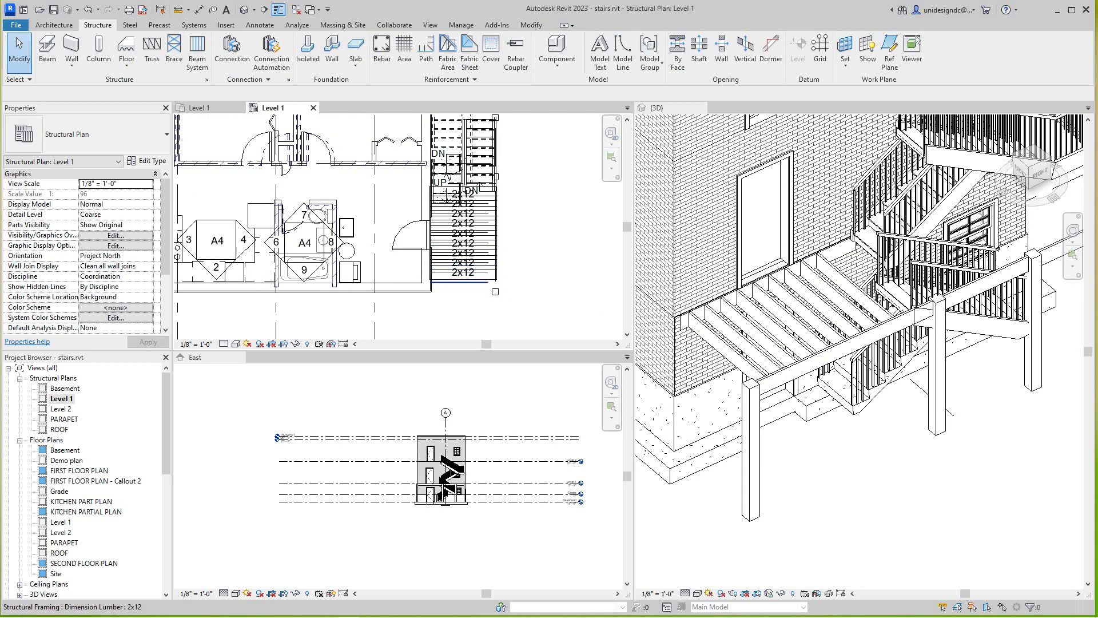
Try Beginning as the Level 1 beam system's justification, and set it to End
scroll(486, 276, up, 2)
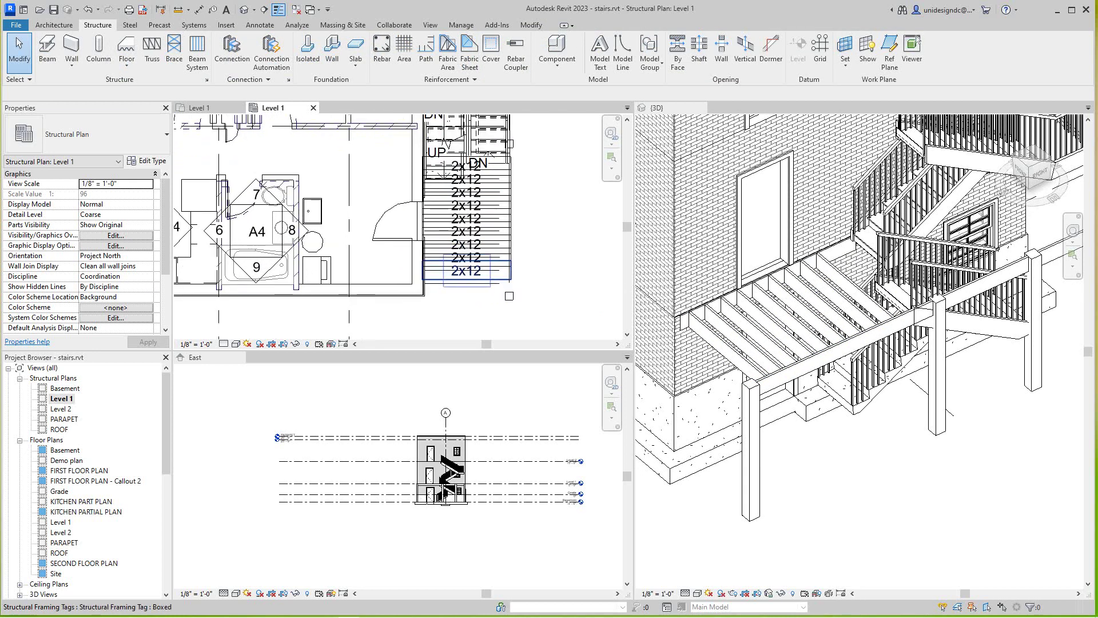
click(458, 296)
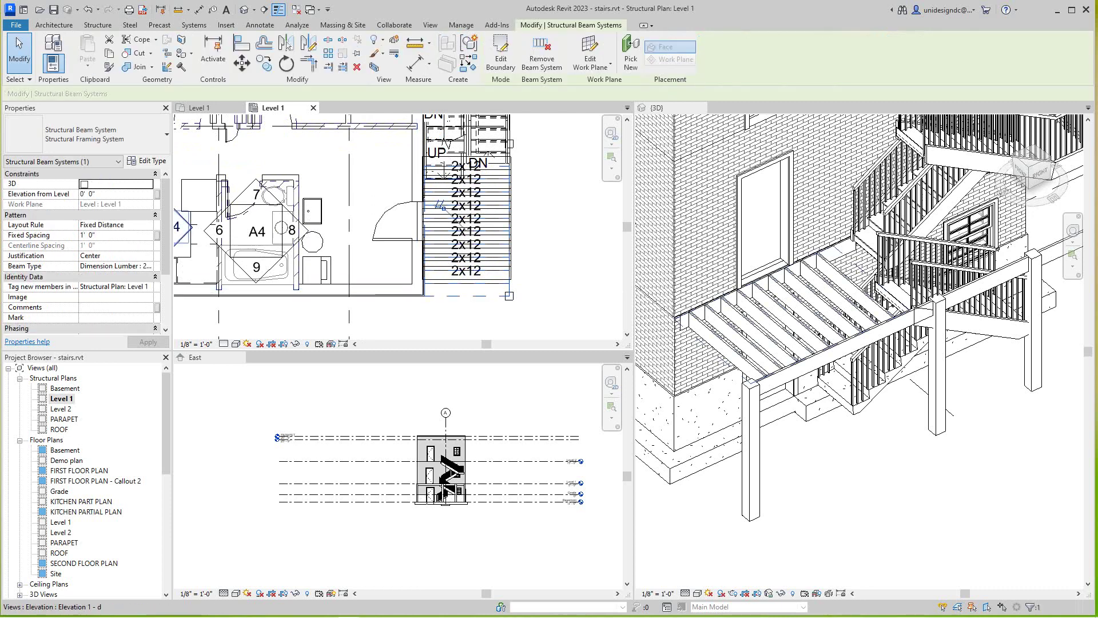
scroll(86, 252, down, 1)
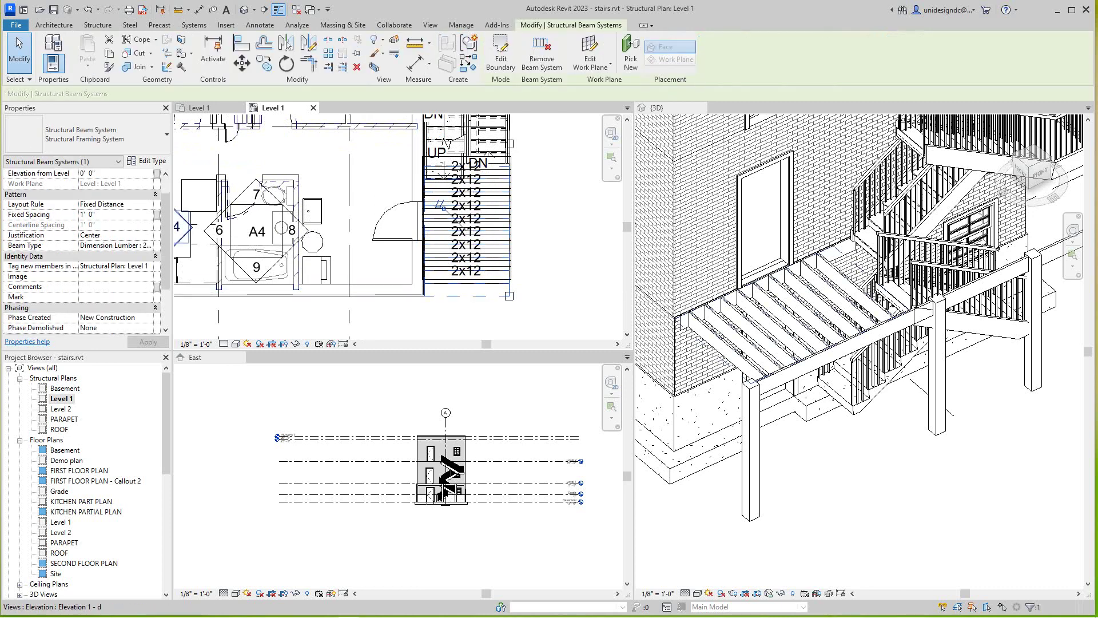
click(108, 234)
click(147, 235)
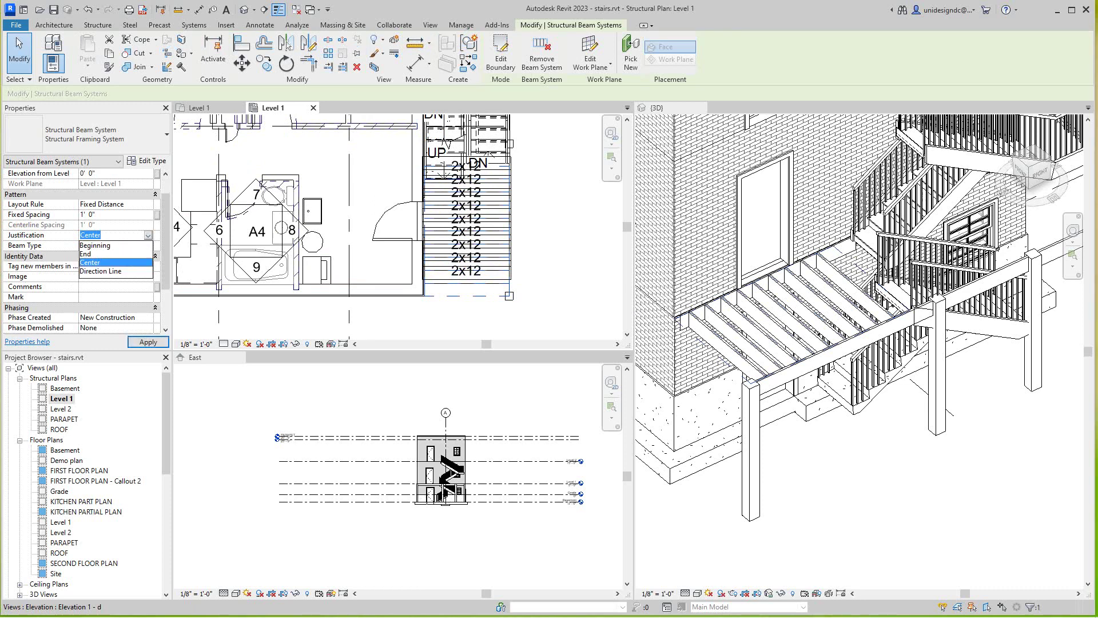
click(95, 245)
click(147, 341)
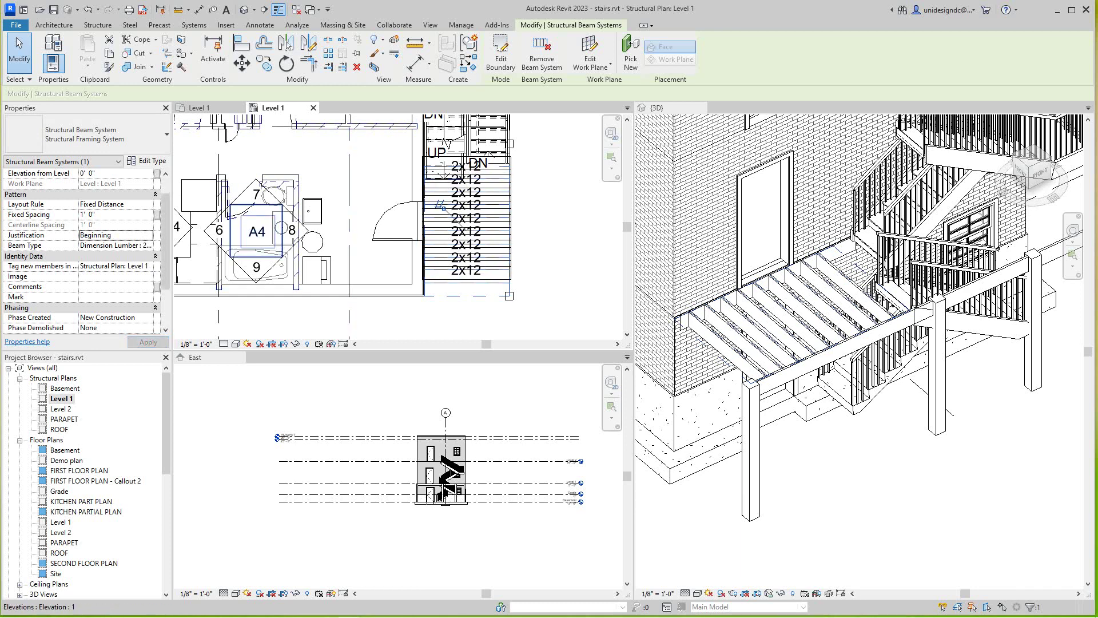
click(147, 235)
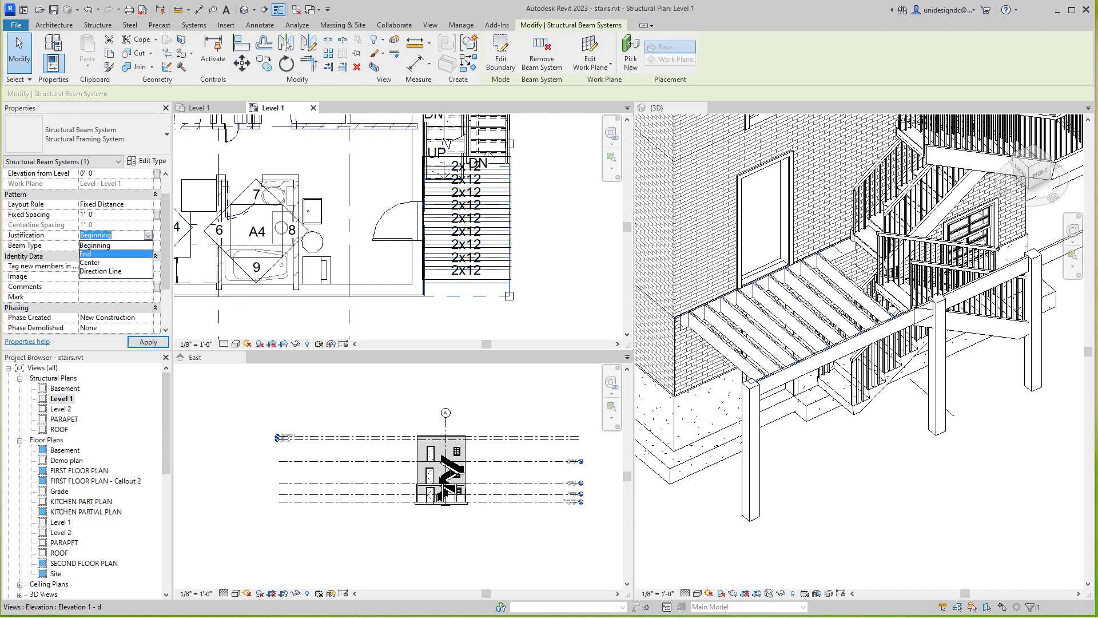
click(86, 253)
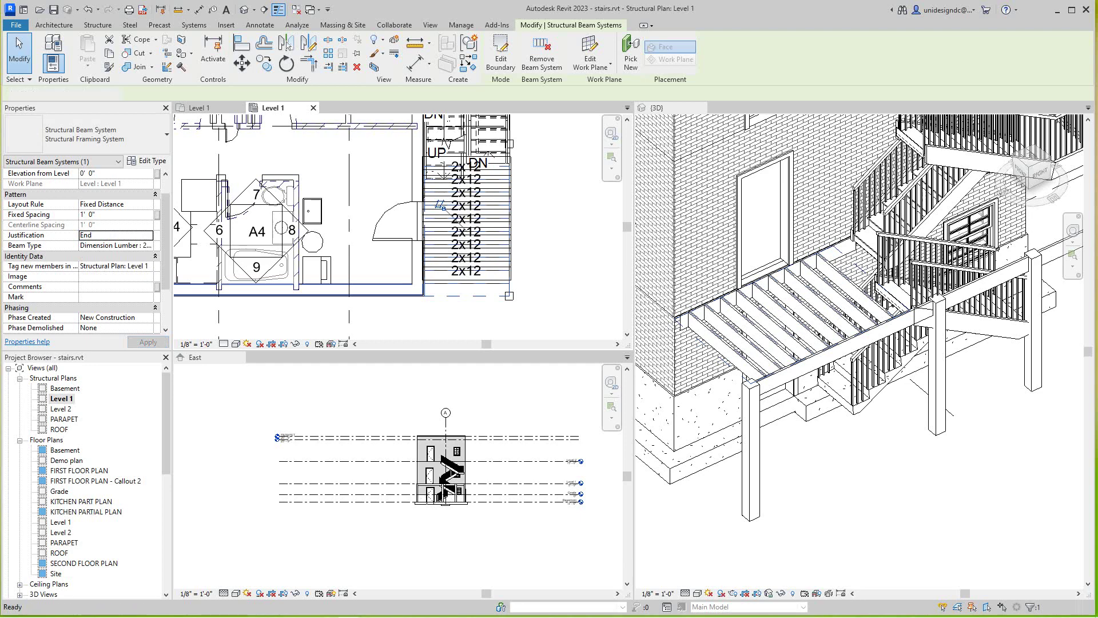
Copy the Level 1 beam system with its outer and wall-side 2x12 beams and paste them aligned to Level 2
click(751, 457)
key(Escape)
scroll(719, 347, up, 1)
scroll(893, 292, down, 4)
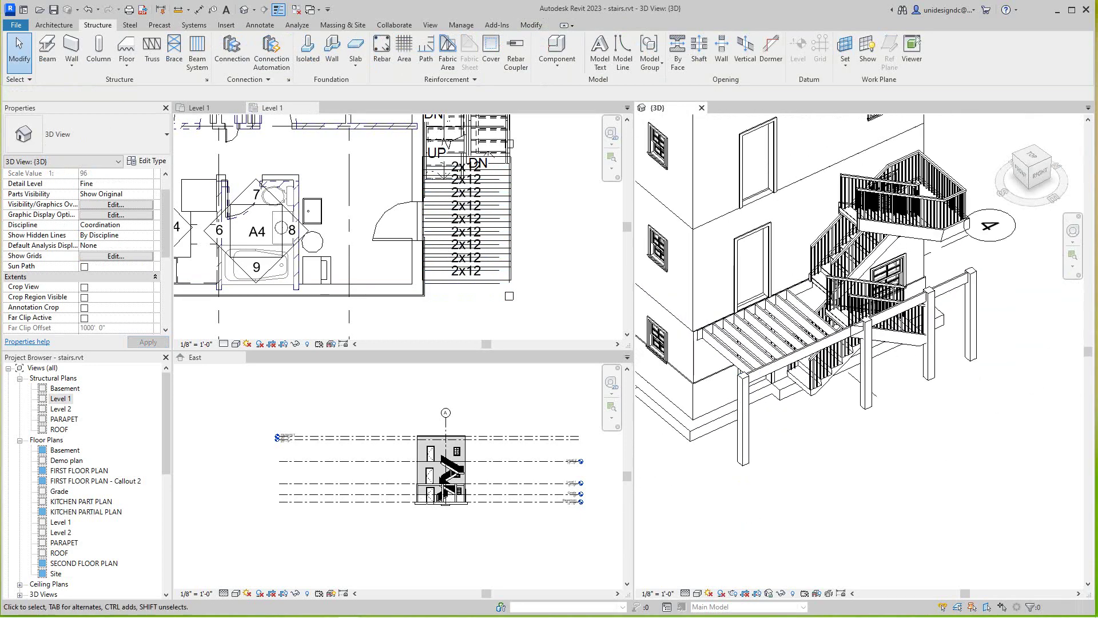
scroll(814, 339, down, 1)
middle_drag(824, 349, 780, 352)
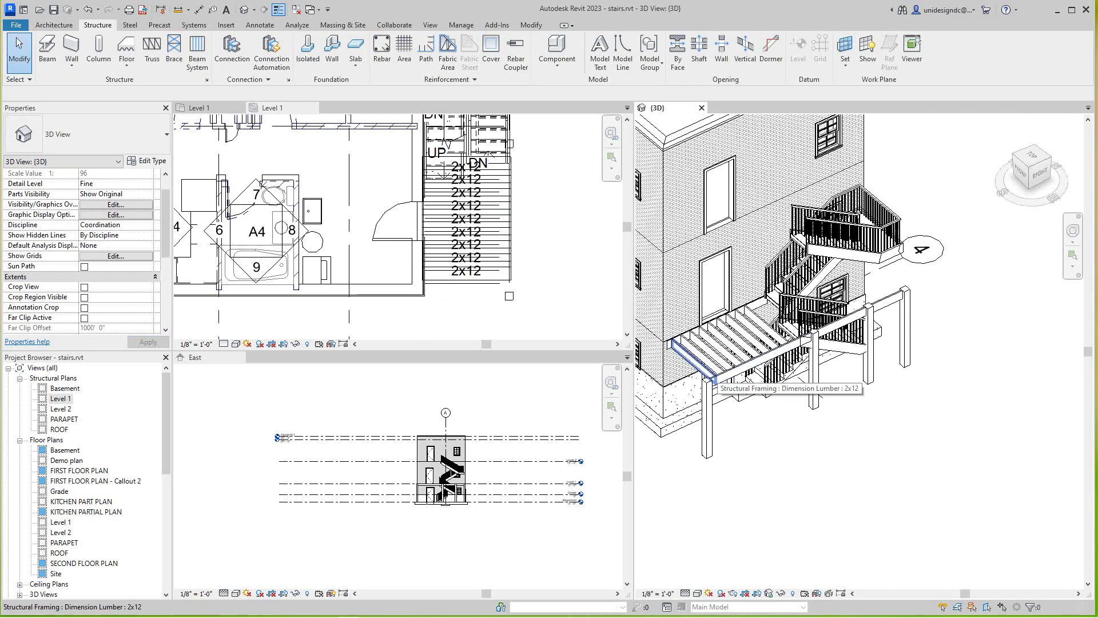
key(Tab)
click(715, 379)
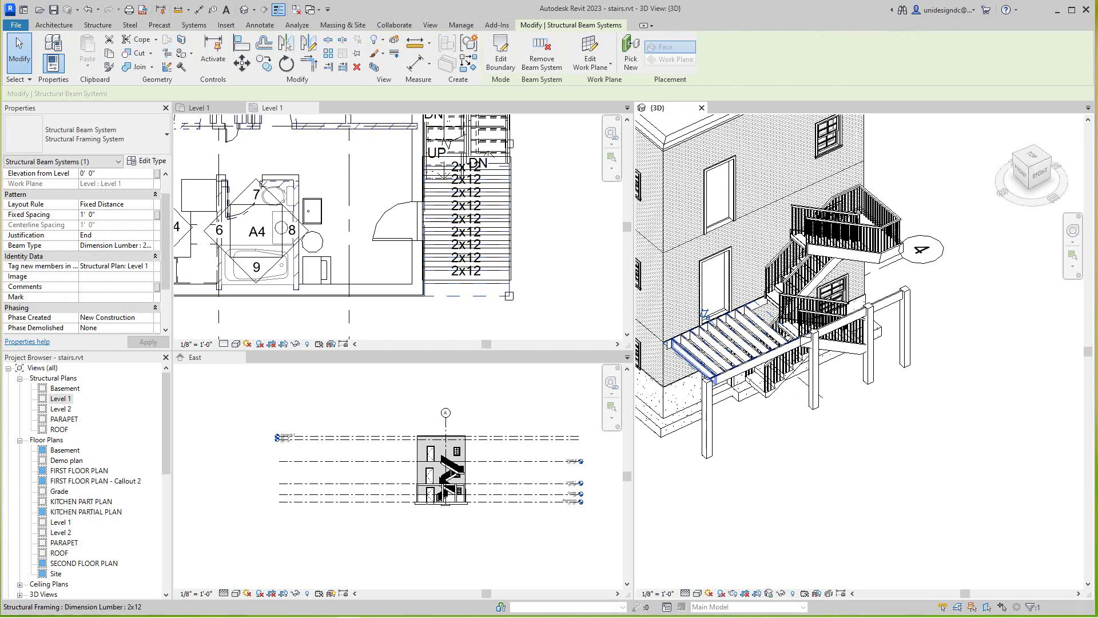
scroll(716, 382, up, 1)
scroll(717, 382, up, 2)
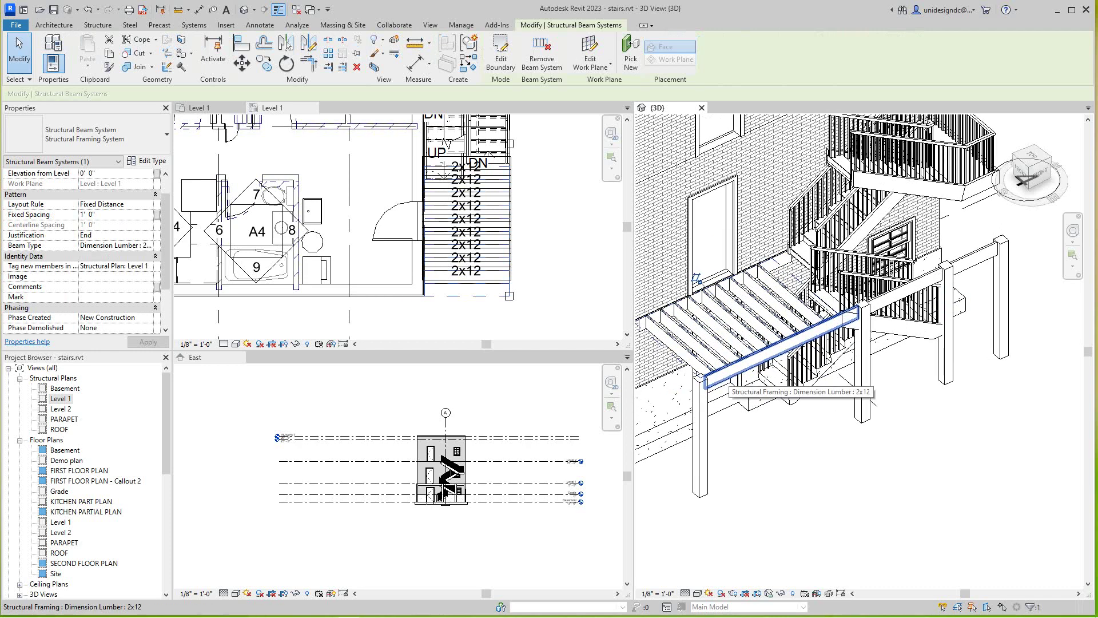
ctrl+click(716, 383)
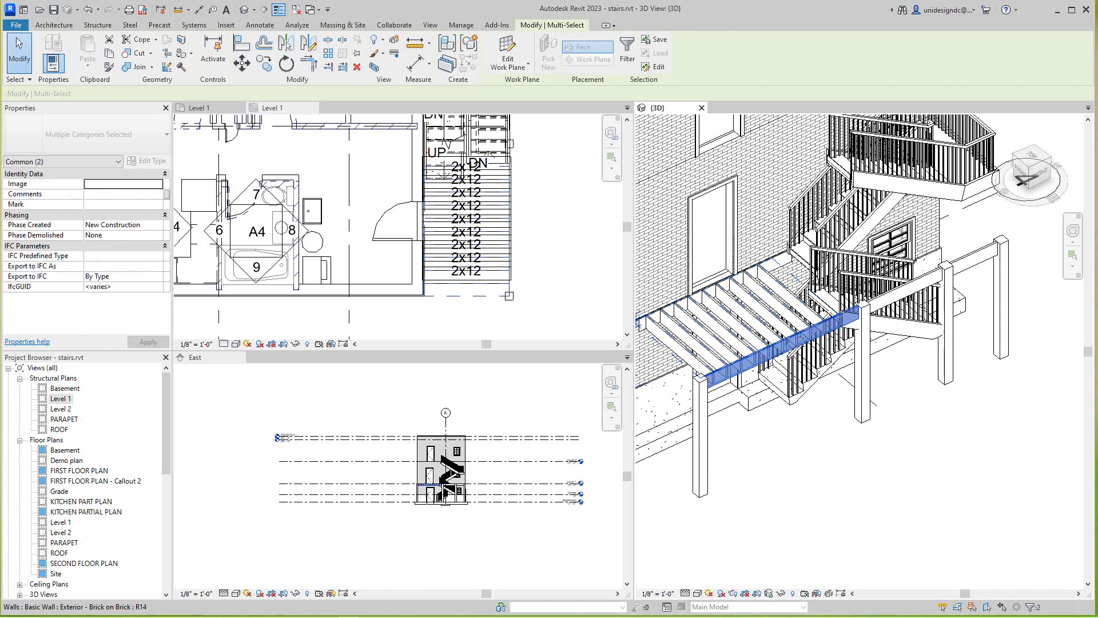
ctrl+click(776, 261)
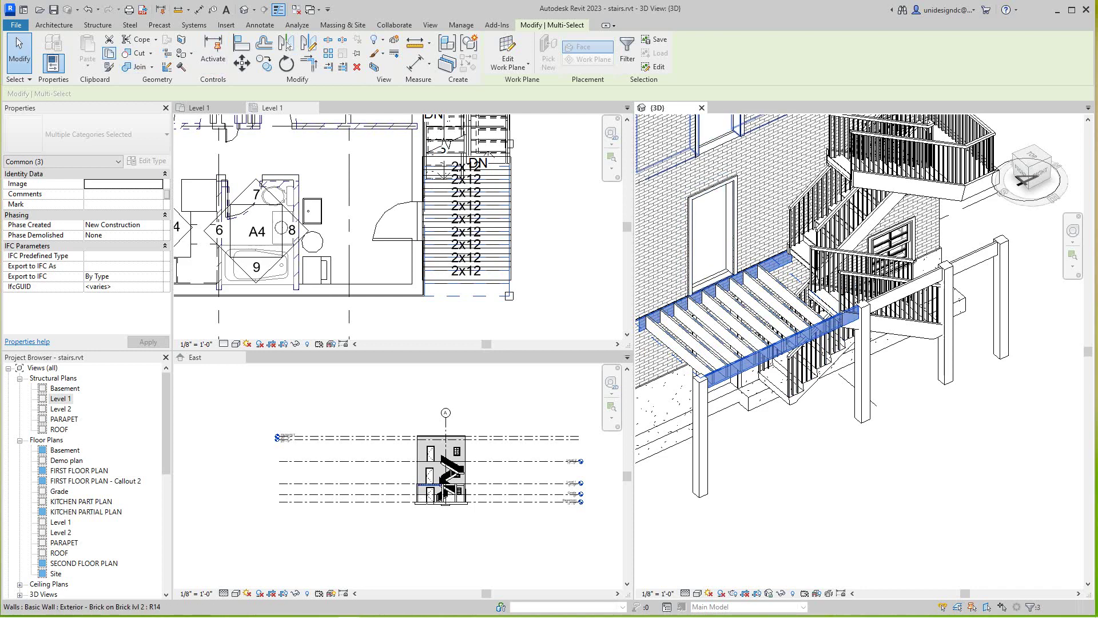
click(109, 54)
click(88, 62)
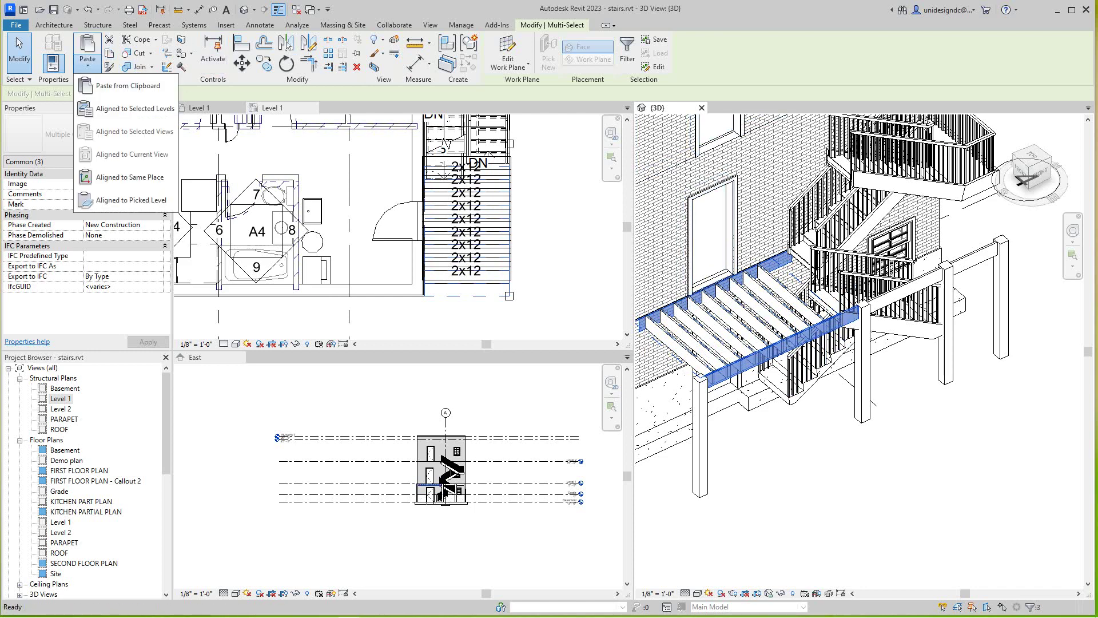
click(135, 108)
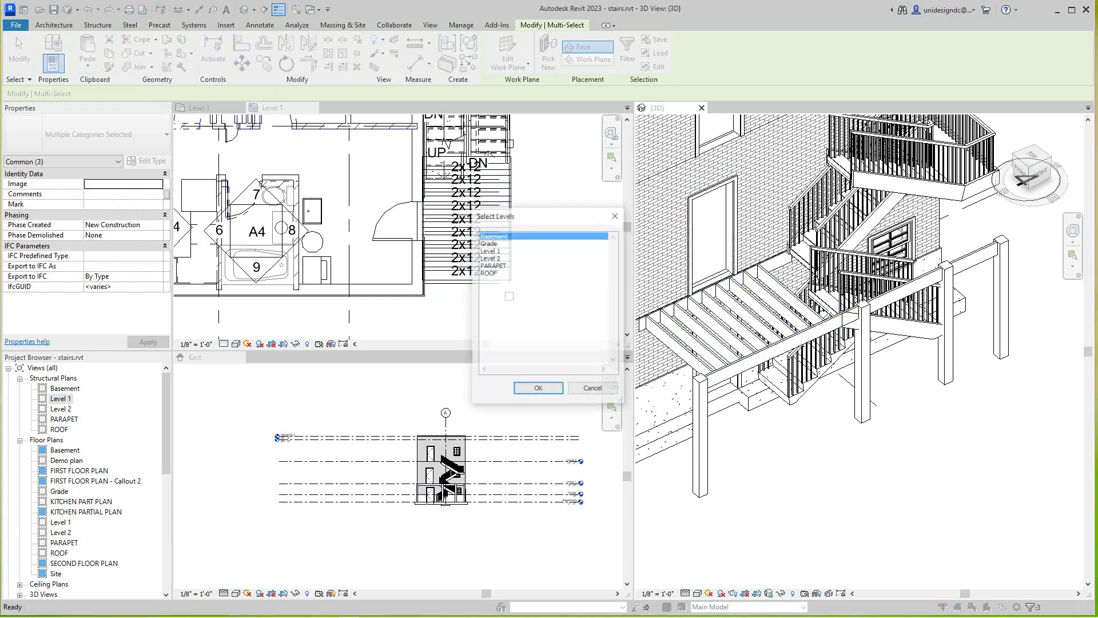
click(490, 258)
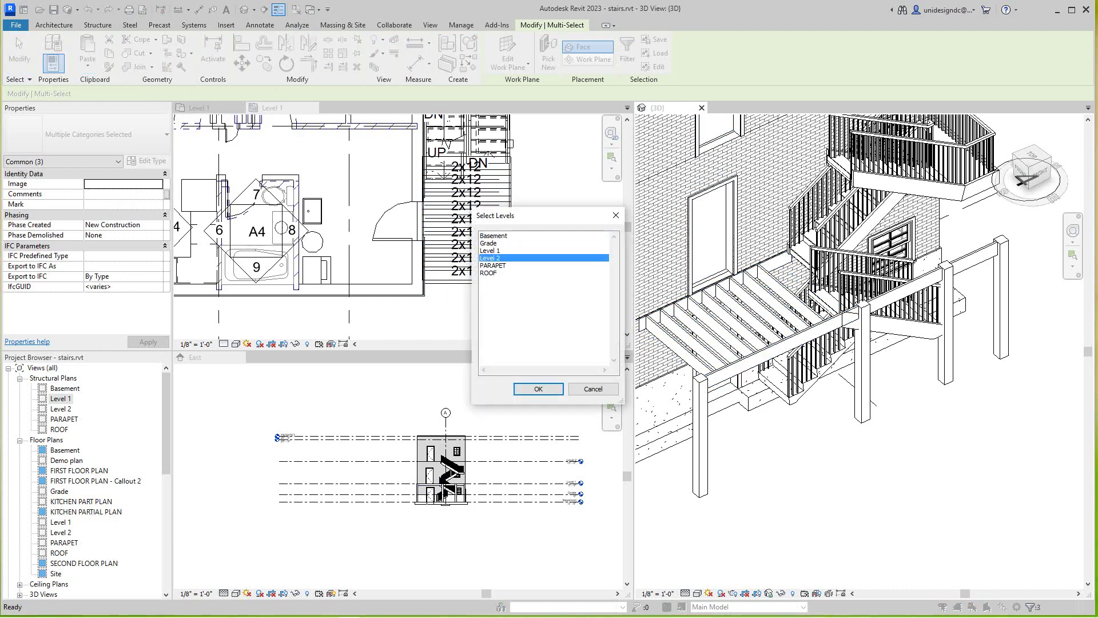
click(537, 388)
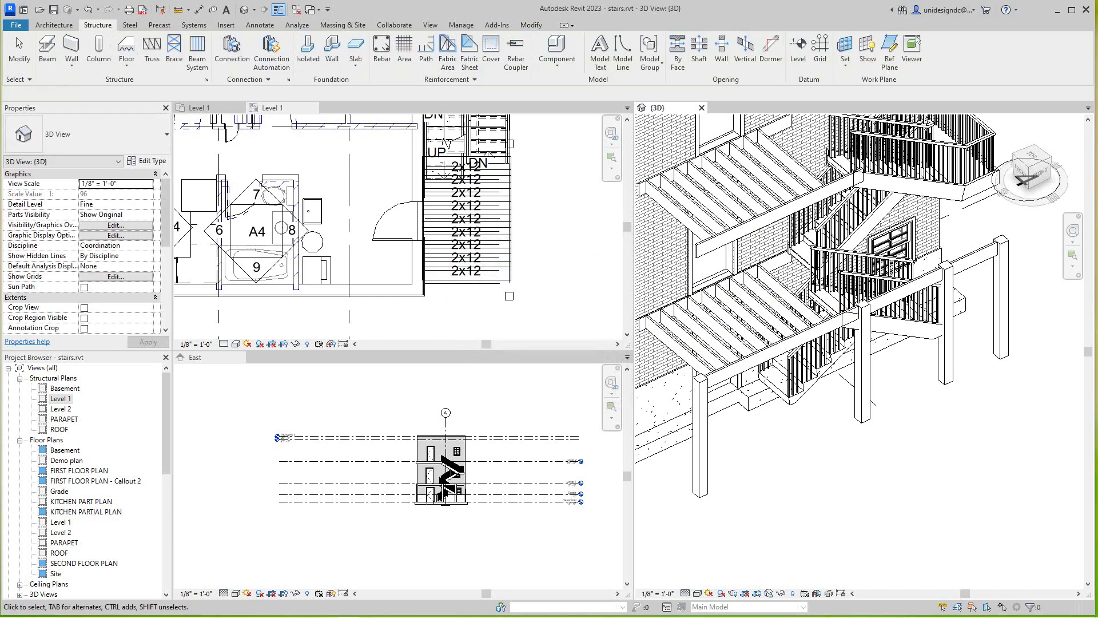
Examine the copied Level 2 framing against the Level 1 deck, posts and stairs from the side and at an angle in 3D
scroll(910, 412, down, 3)
click(1040, 172)
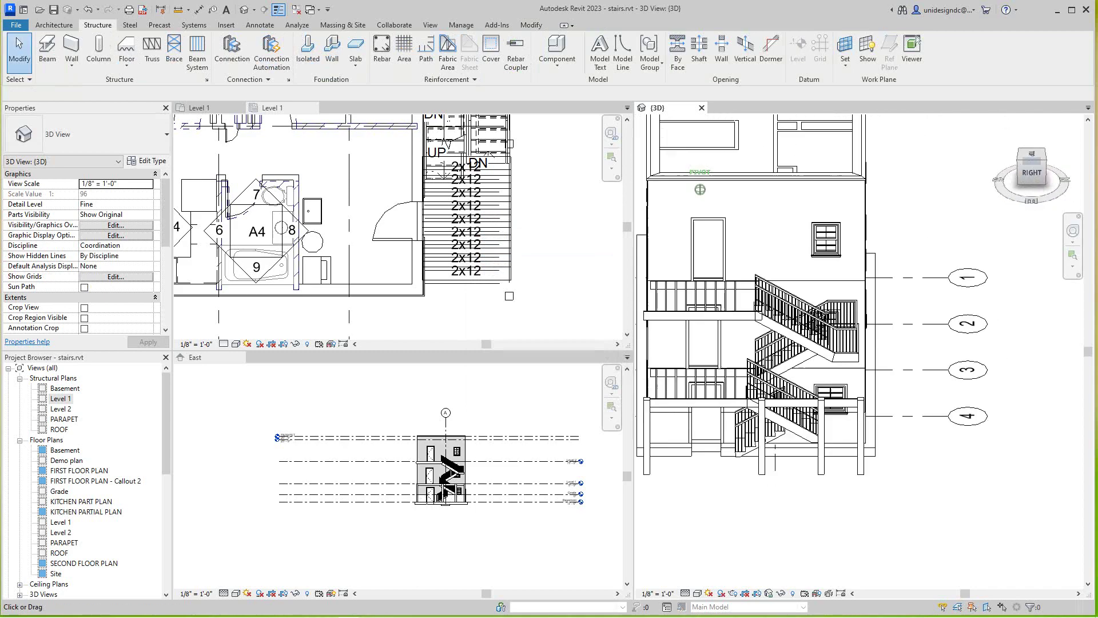
click(1020, 160)
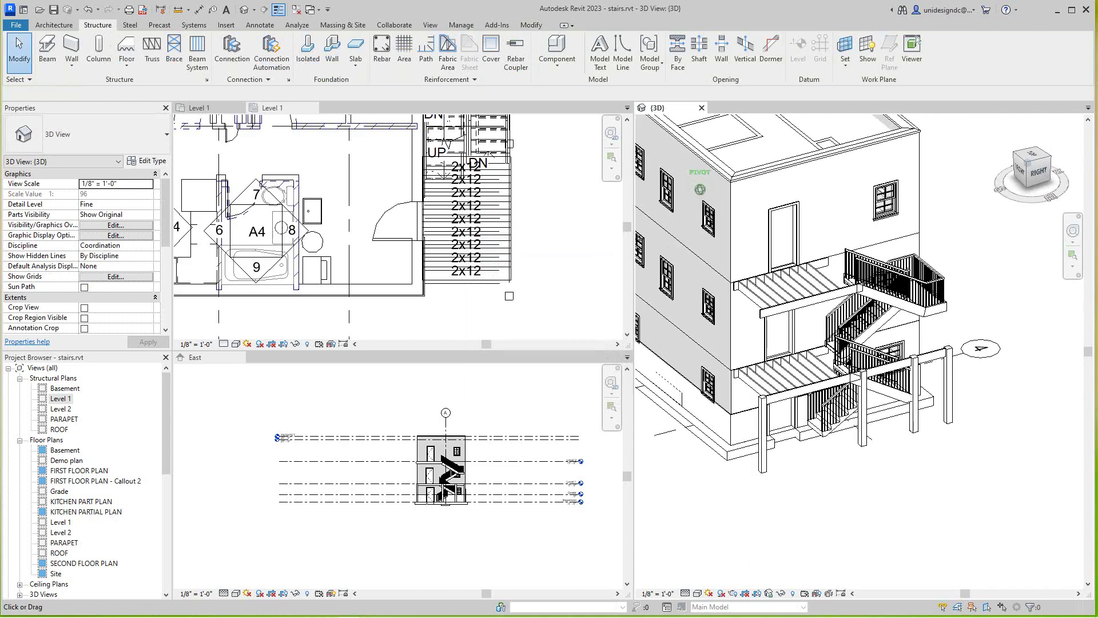
scroll(872, 366, down, 1)
middle_drag(913, 394, 902, 367)
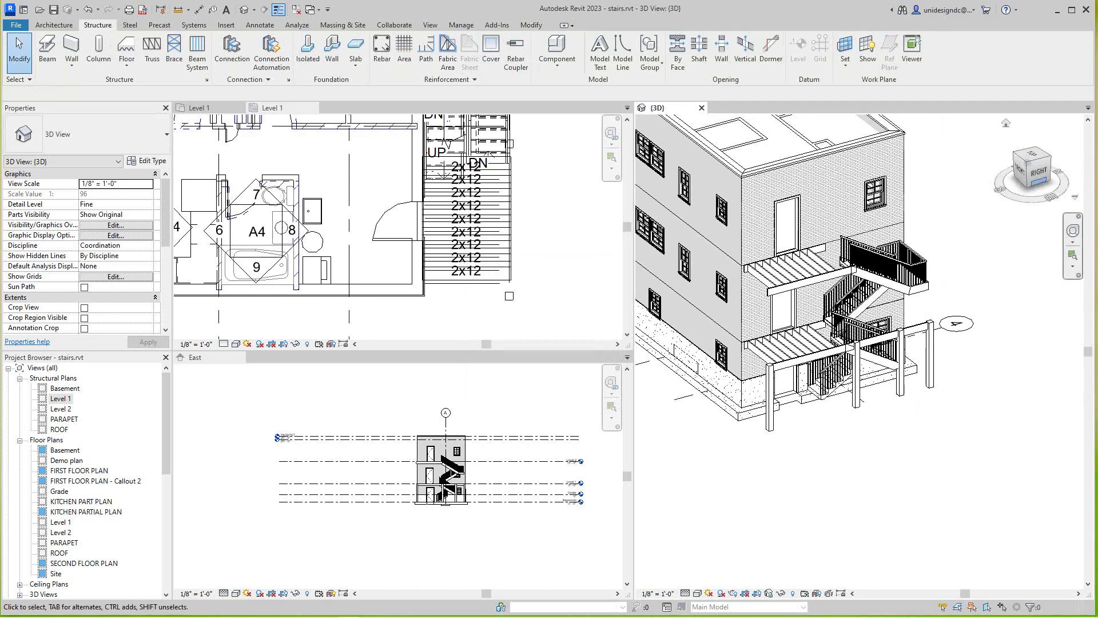
click(1039, 175)
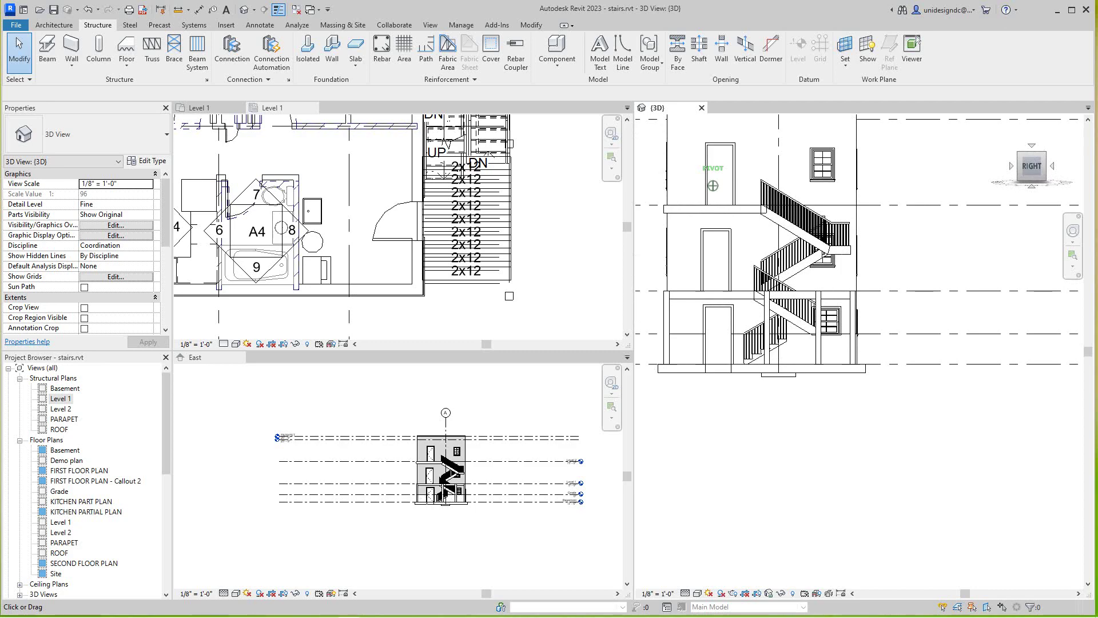
drag(1032, 166, 1050, 191)
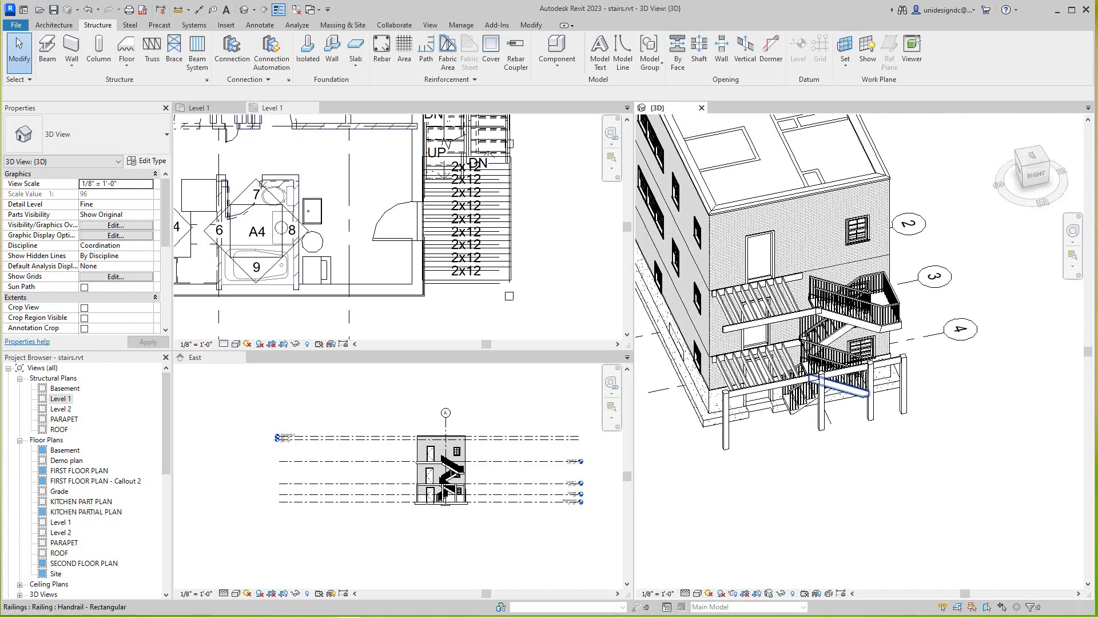
scroll(764, 388, up, 1)
scroll(751, 505, up, 4)
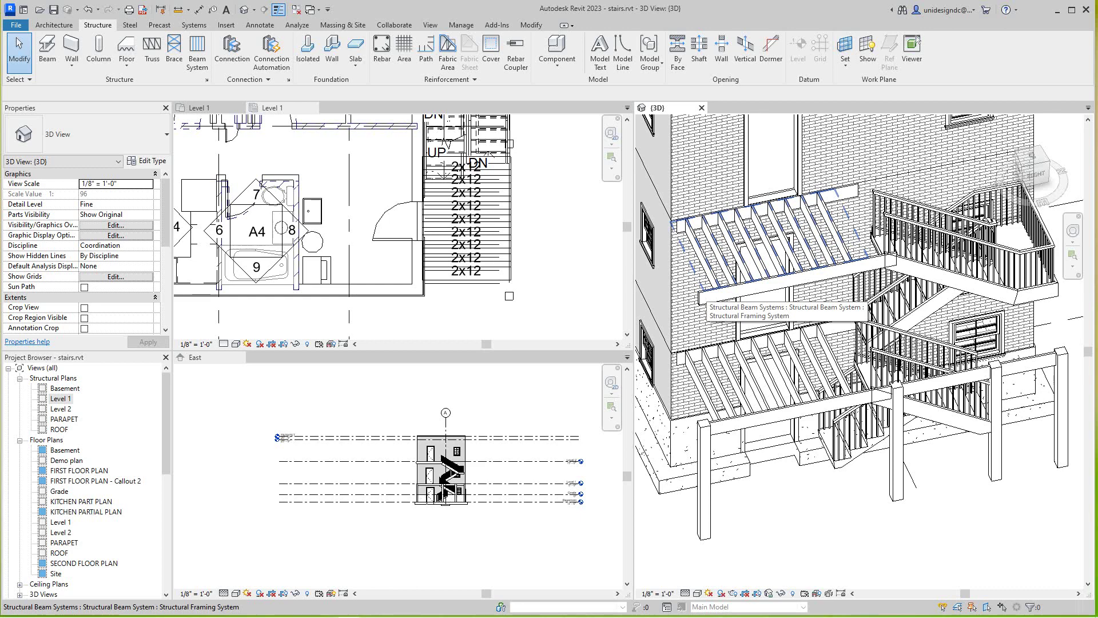
scroll(707, 293, down, 1)
middle_drag(743, 363, 796, 342)
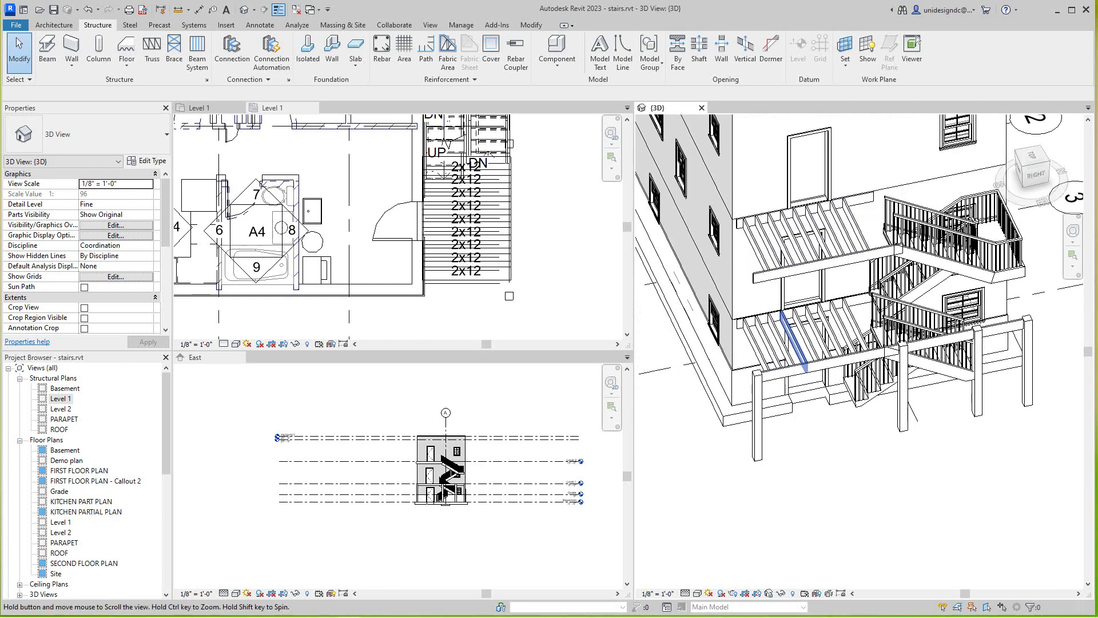
scroll(744, 360, up, 3)
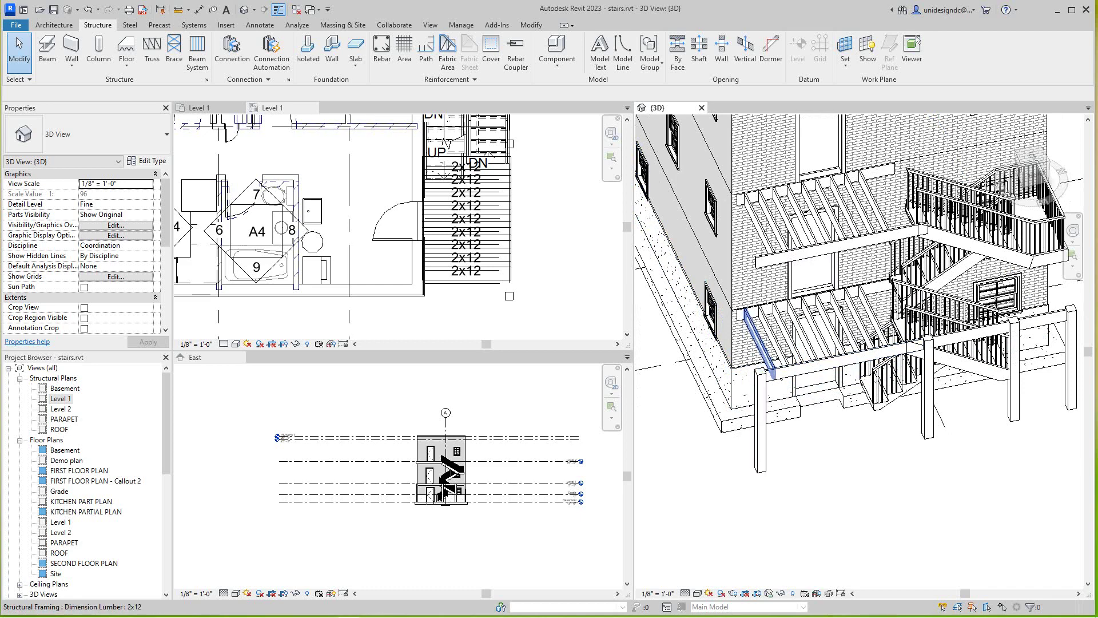
scroll(754, 355, up, 3)
scroll(748, 359, down, 4)
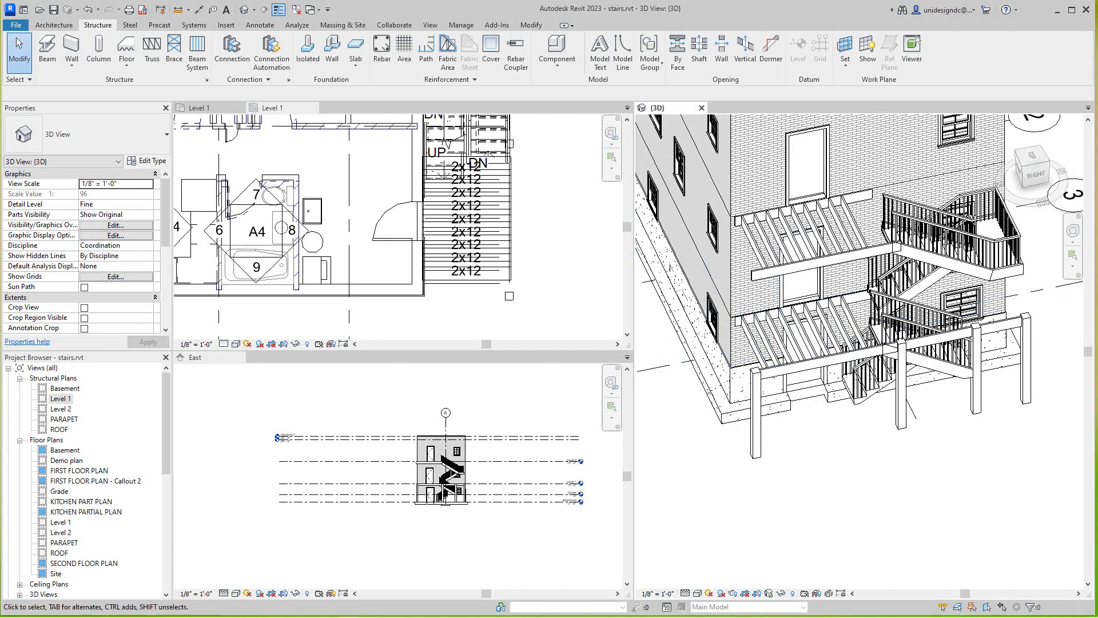
Start a floor in the Level 1 structural plan and review the floor types, keeping Generic - 12"
scroll(471, 224, up, 1)
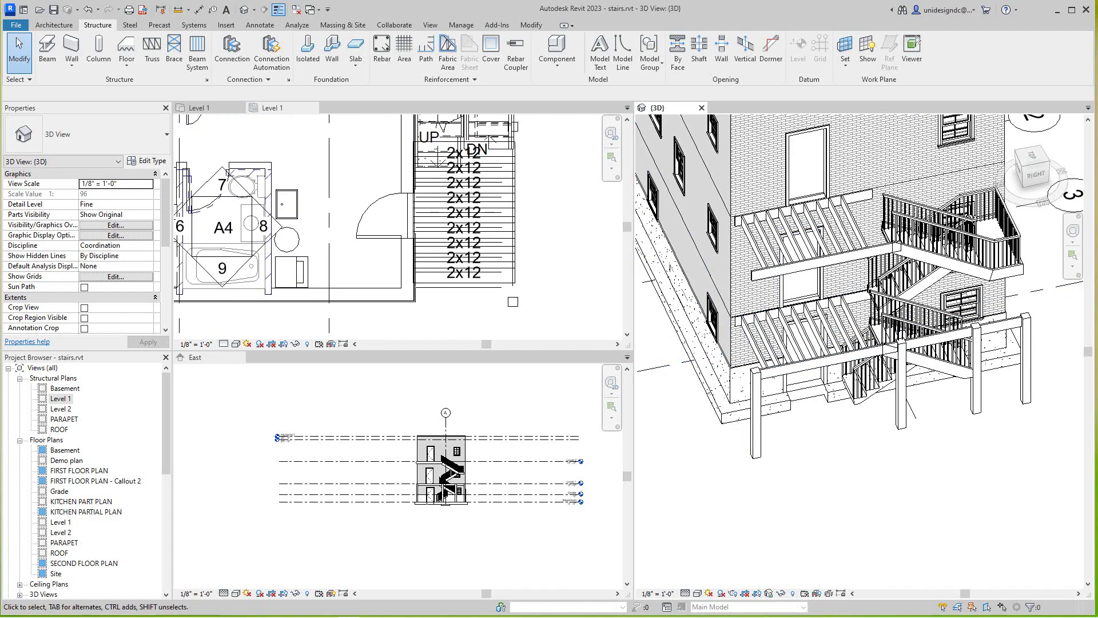
scroll(471, 225, down, 4)
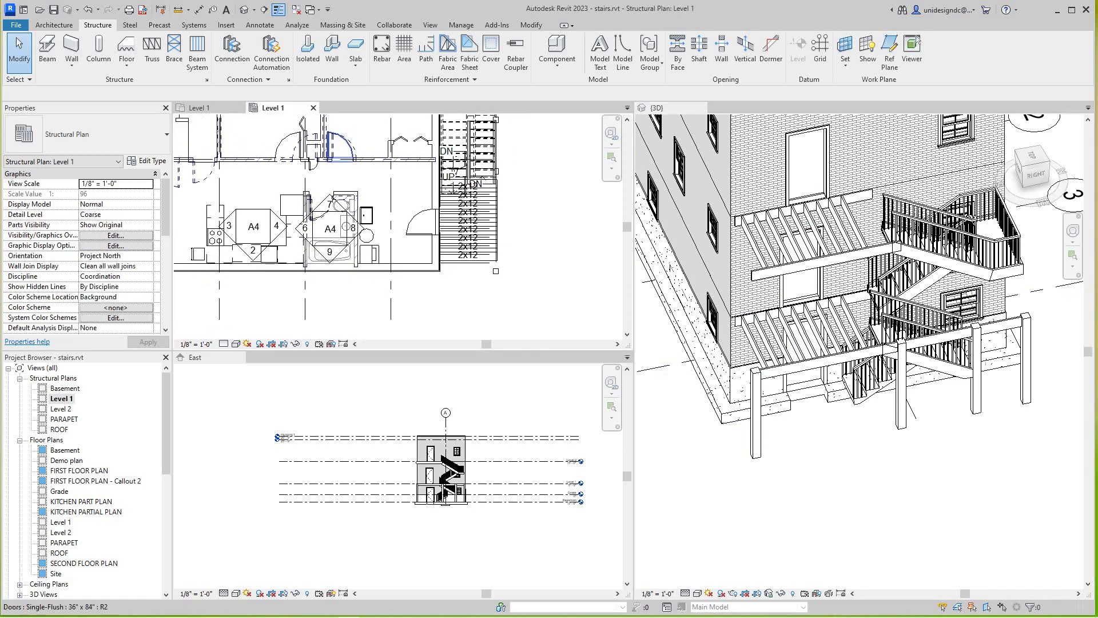
scroll(483, 247, down, 2)
middle_drag(483, 247, 463, 283)
scroll(544, 269, up, 2)
scroll(420, 278, up, 1)
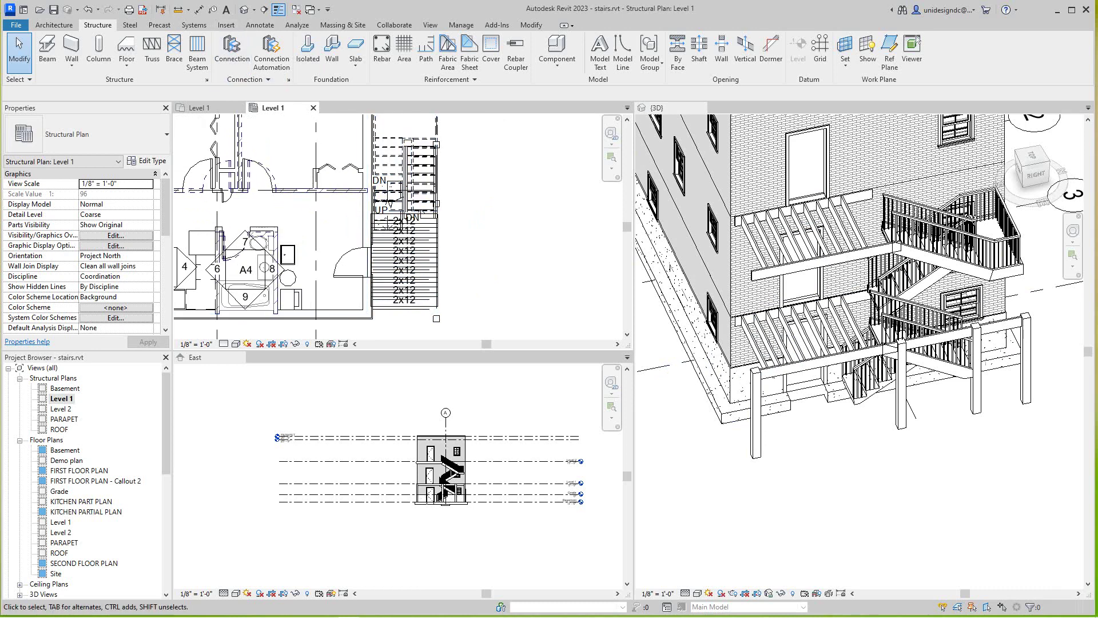
click(54, 25)
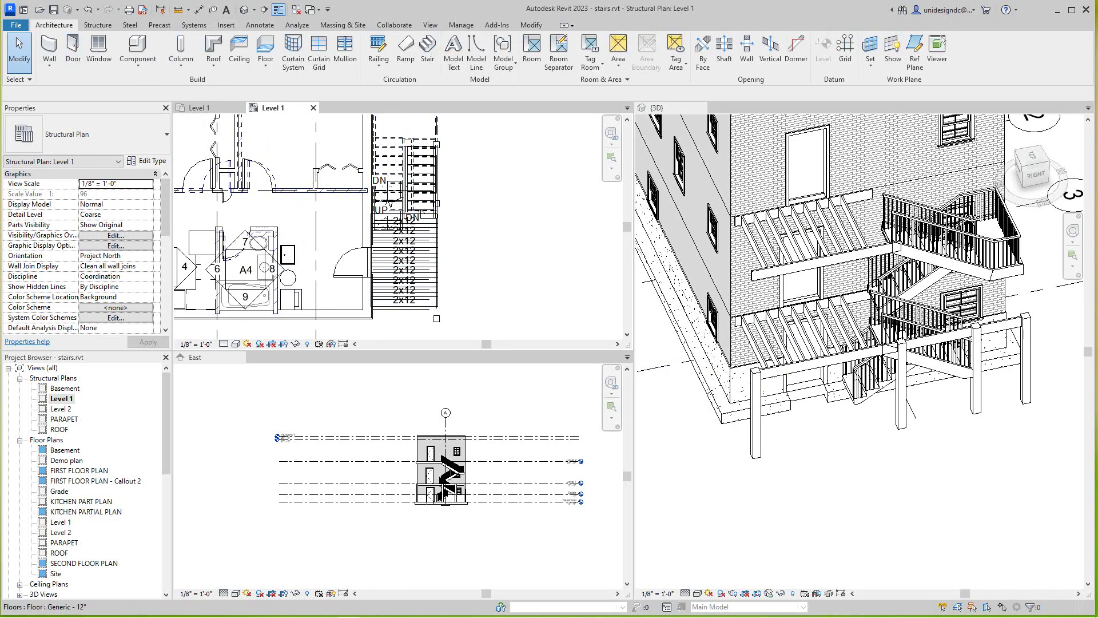
click(265, 65)
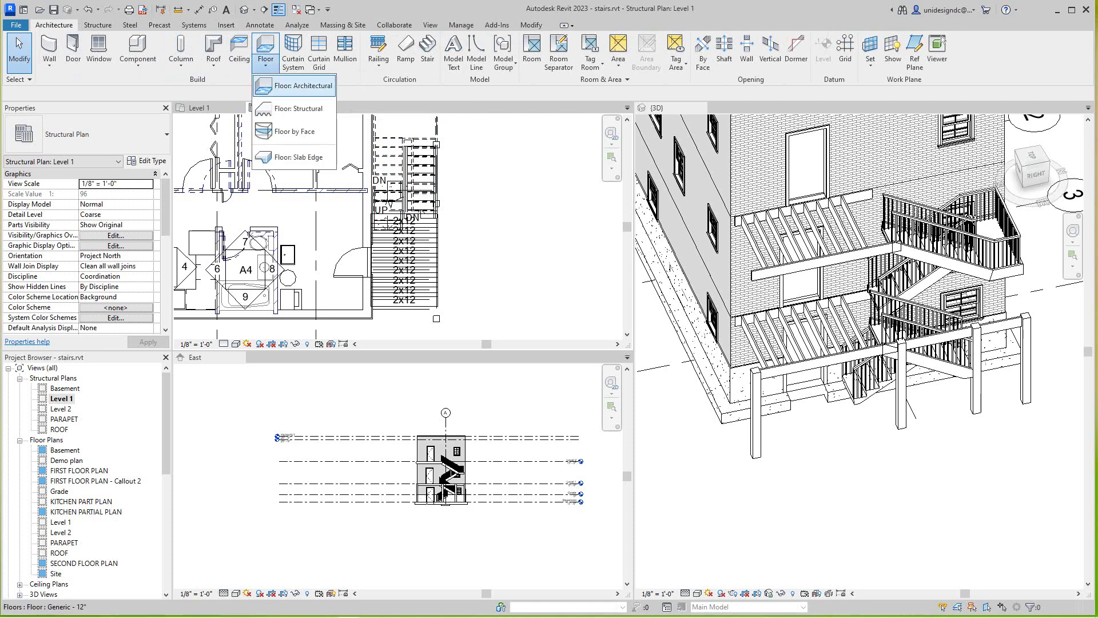
click(298, 108)
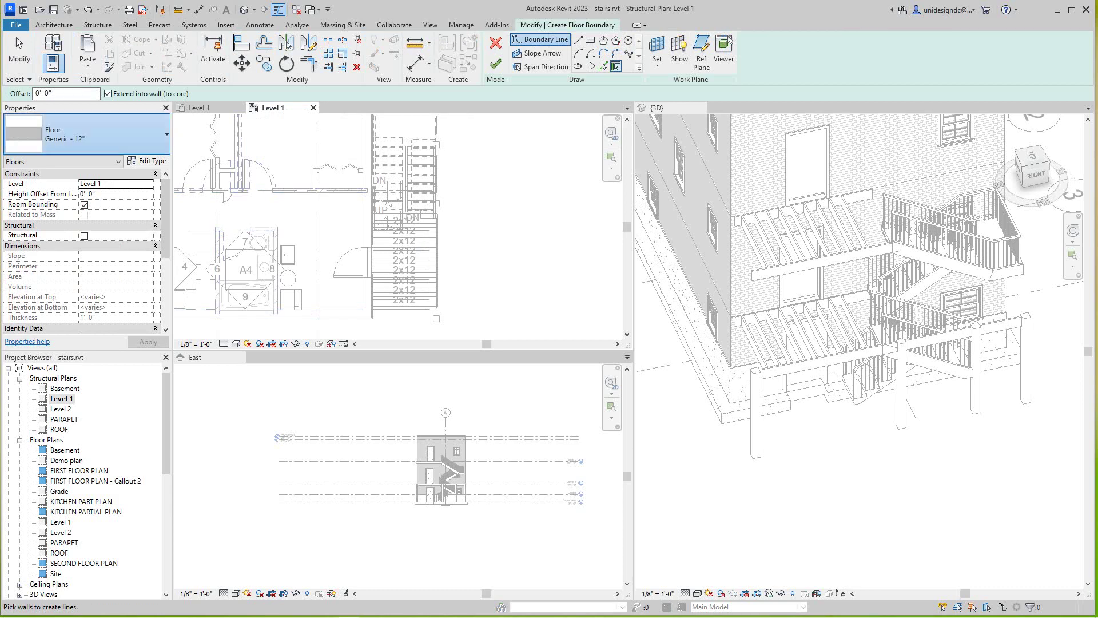
click(86, 134)
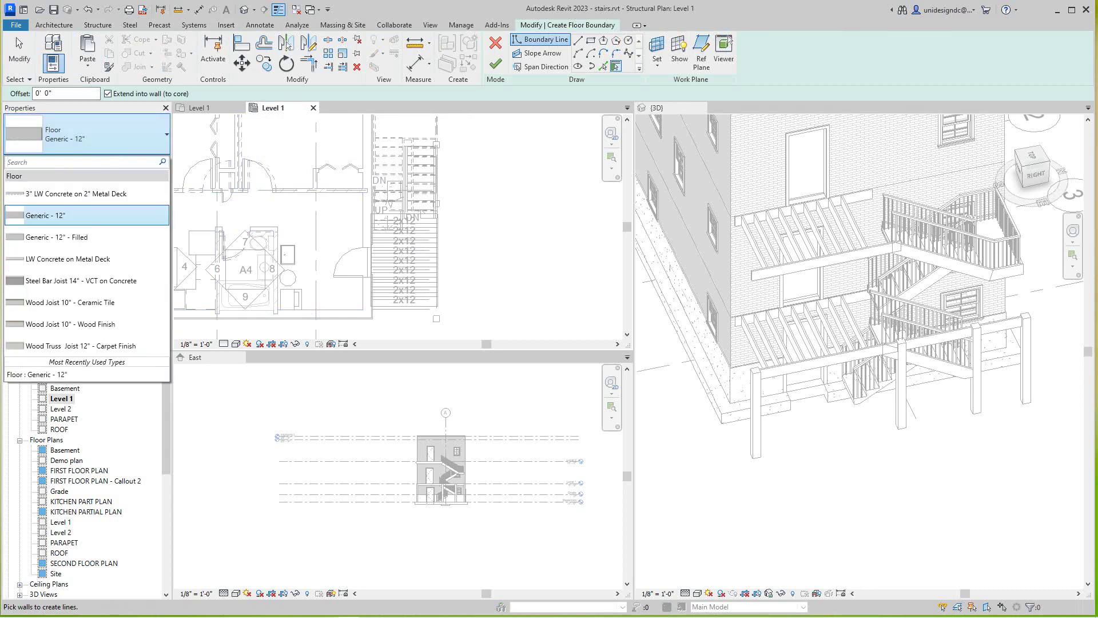
key(Escape)
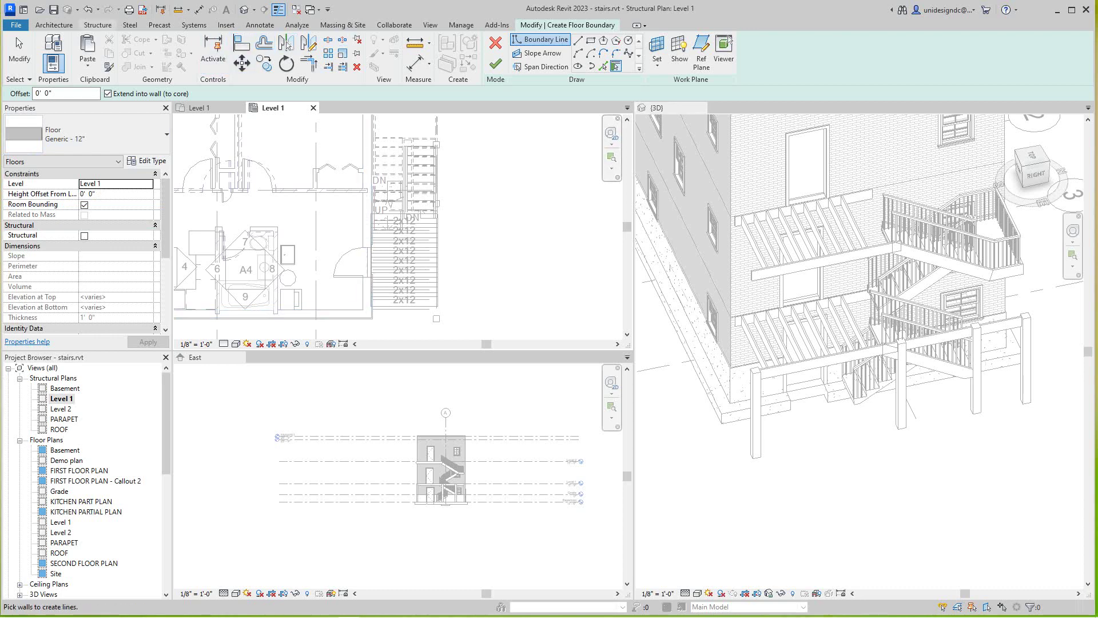
Sketch a rectangular floor boundary about 6'-6" by 11'-4" from the corner post to the building wall at the stair end and finish the floor
click(54, 25)
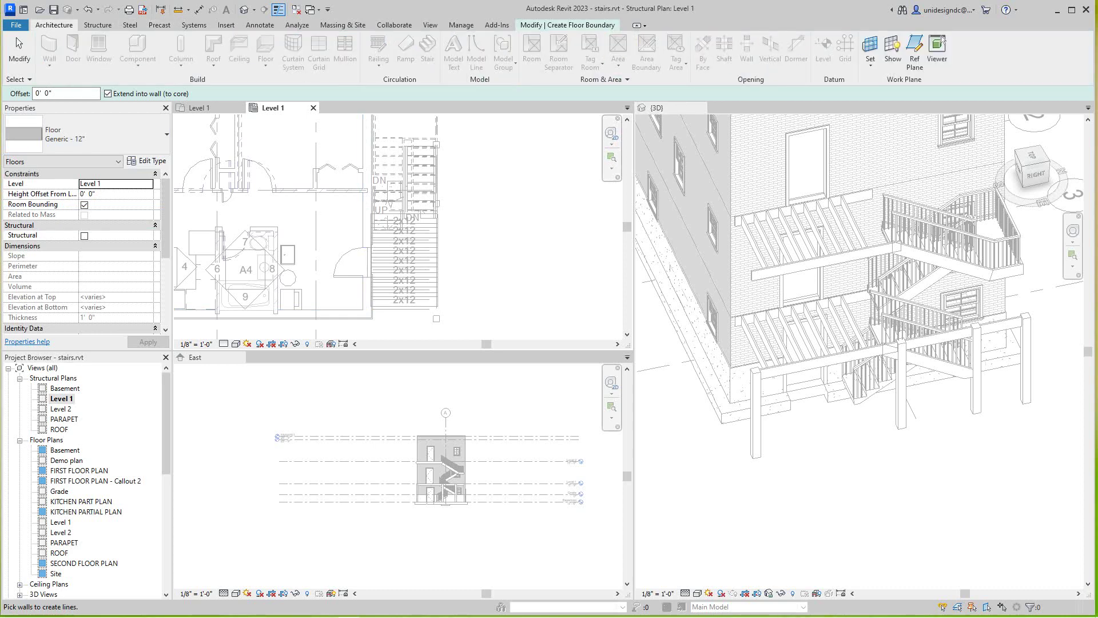
scroll(372, 316, up, 1)
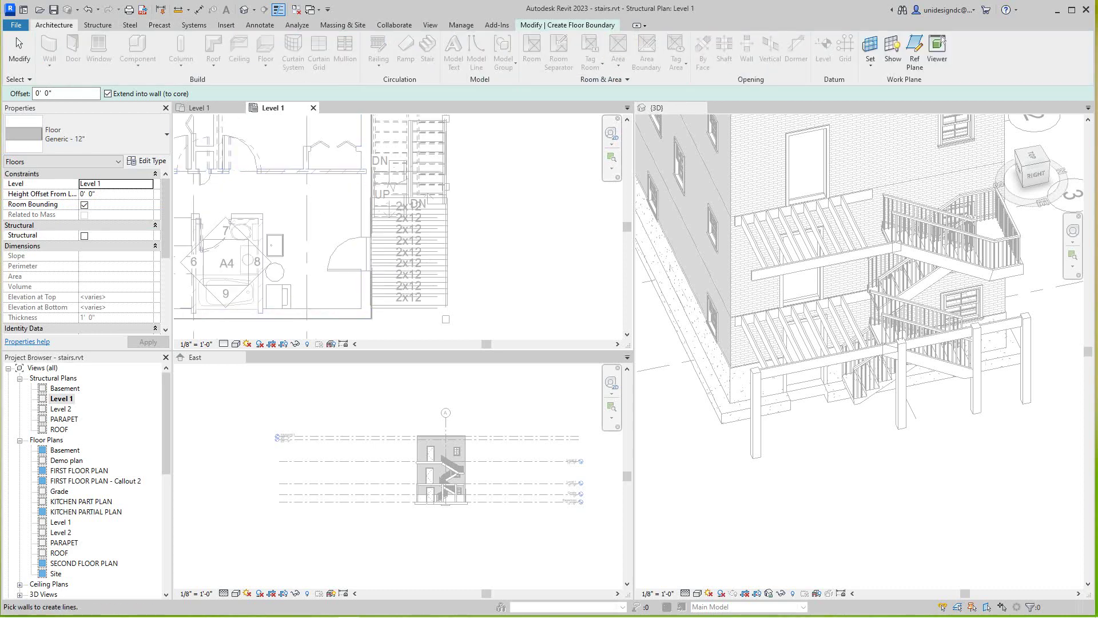
click(567, 25)
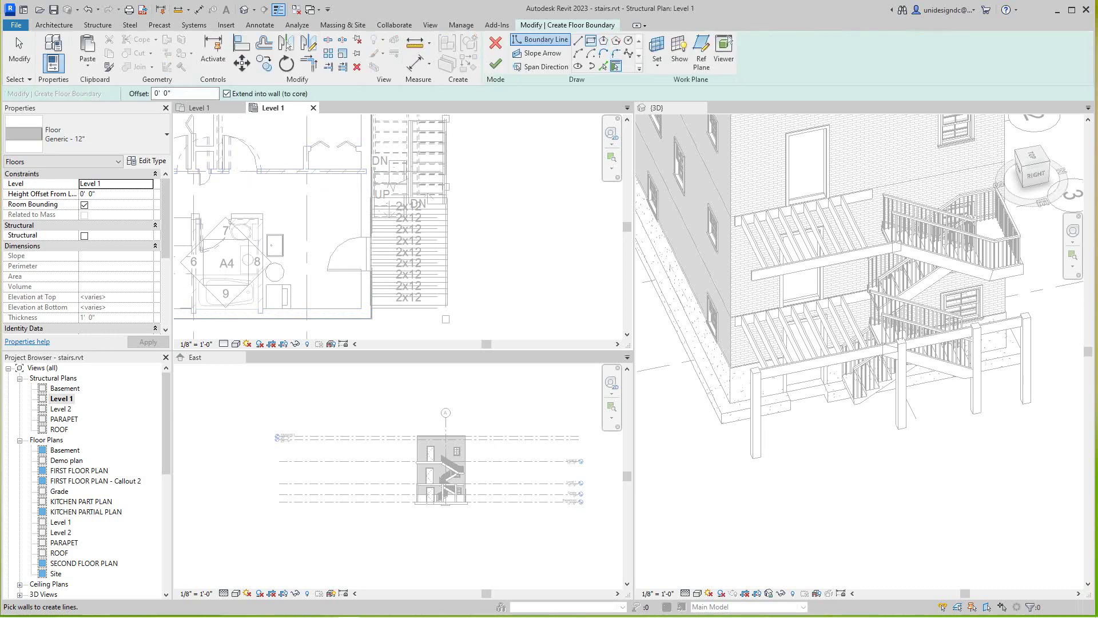
click(590, 40)
click(447, 323)
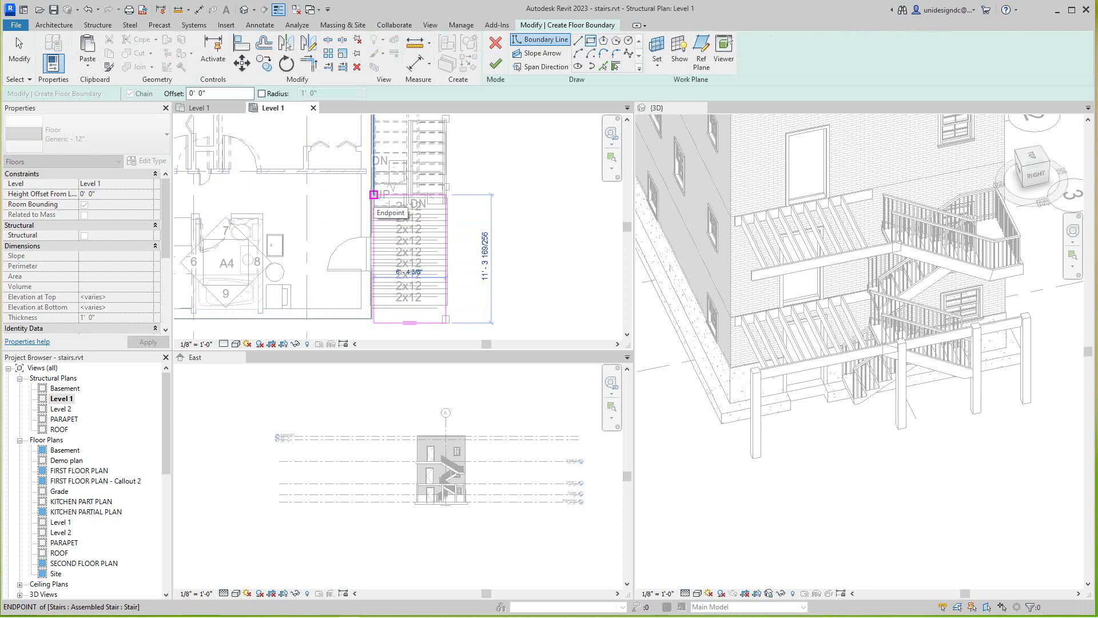
click(372, 195)
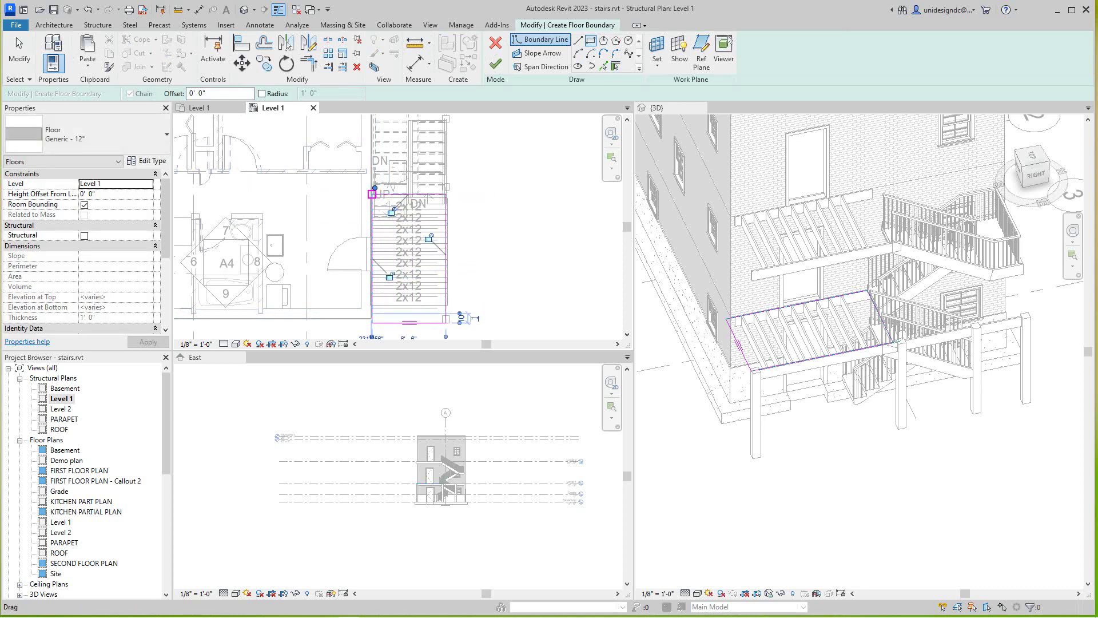
click(495, 64)
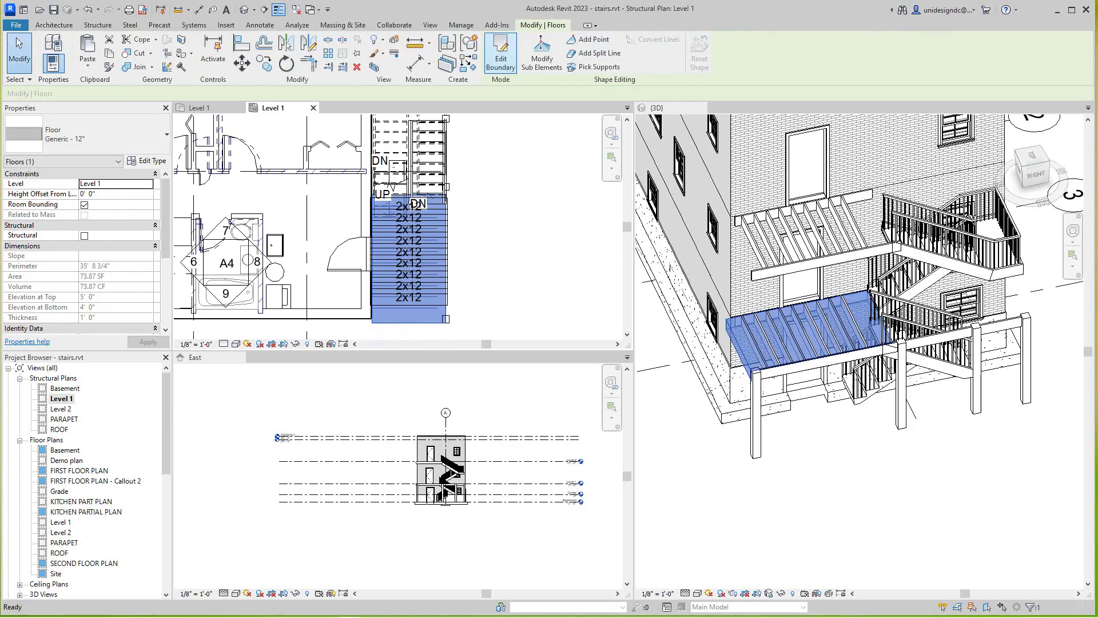
key(Escape)
scroll(710, 397, up, 2)
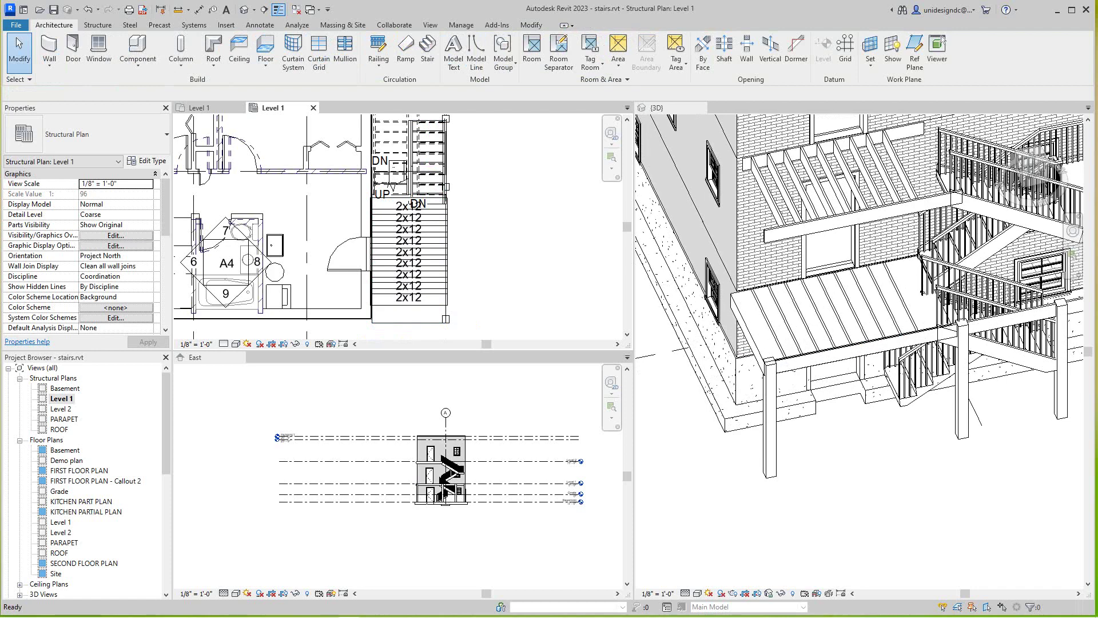
click(710, 398)
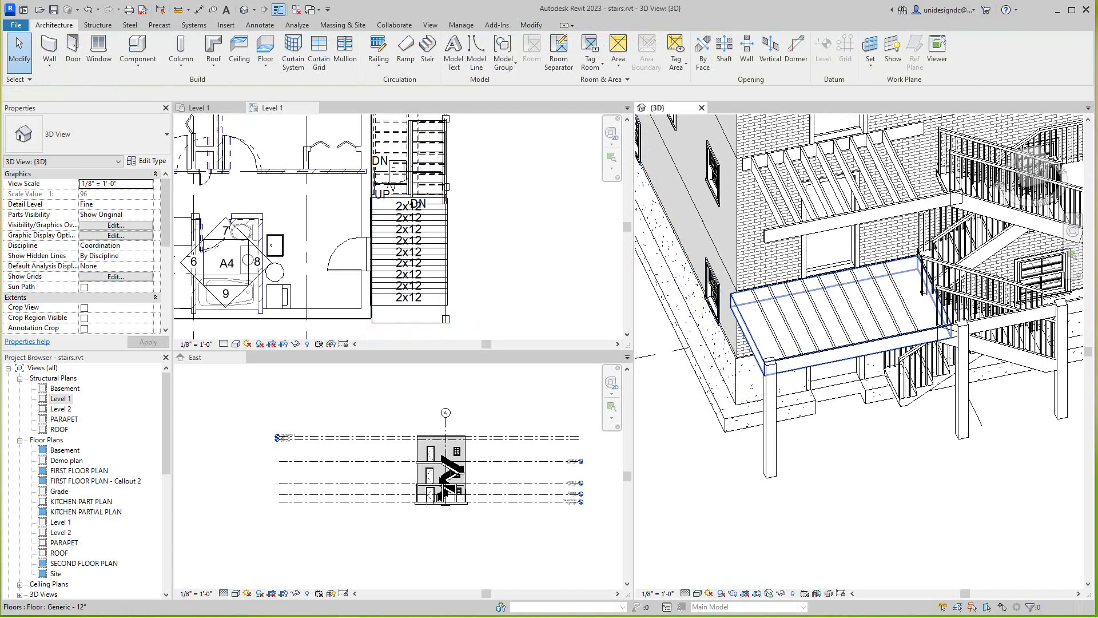
Duplicate the Level 1 deck floor's type as DECK FLOOR and assign it to the floor
click(846, 309)
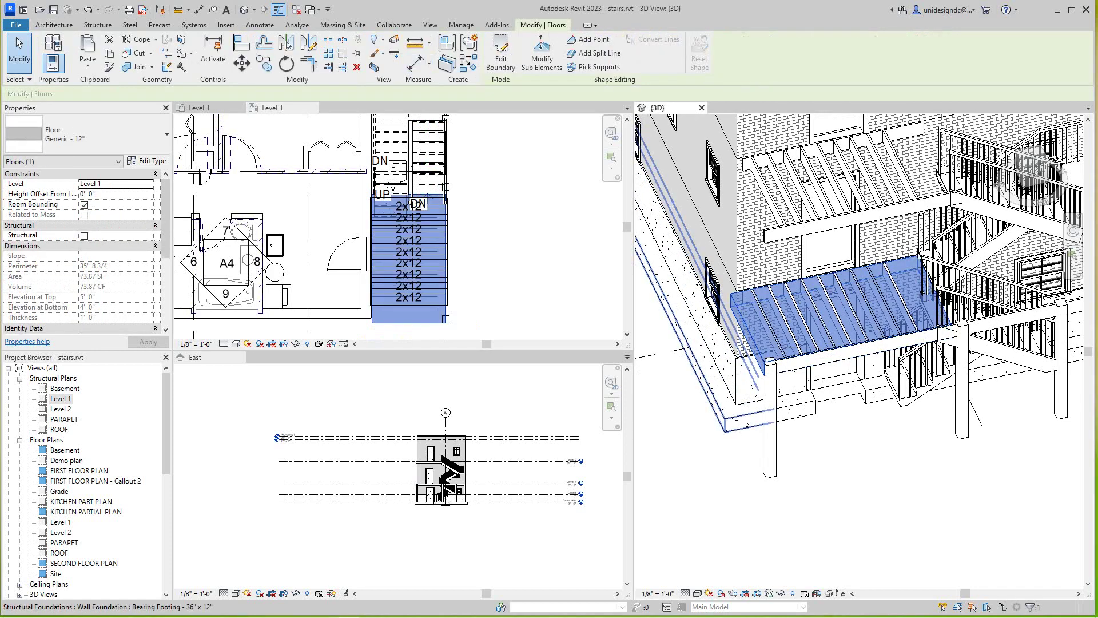
click(147, 161)
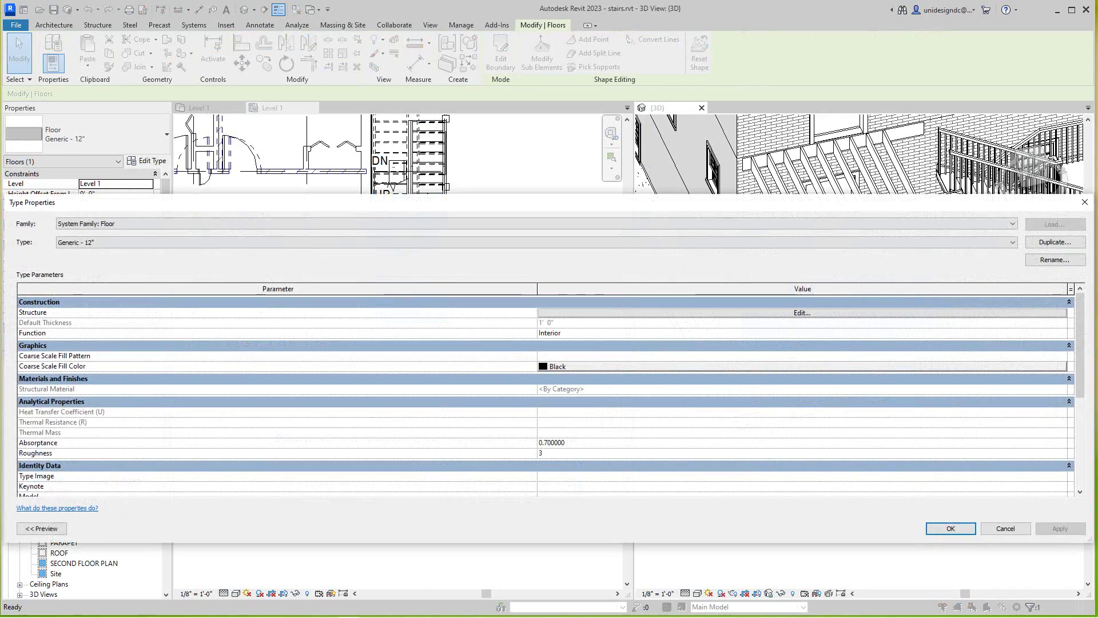
click(1056, 242)
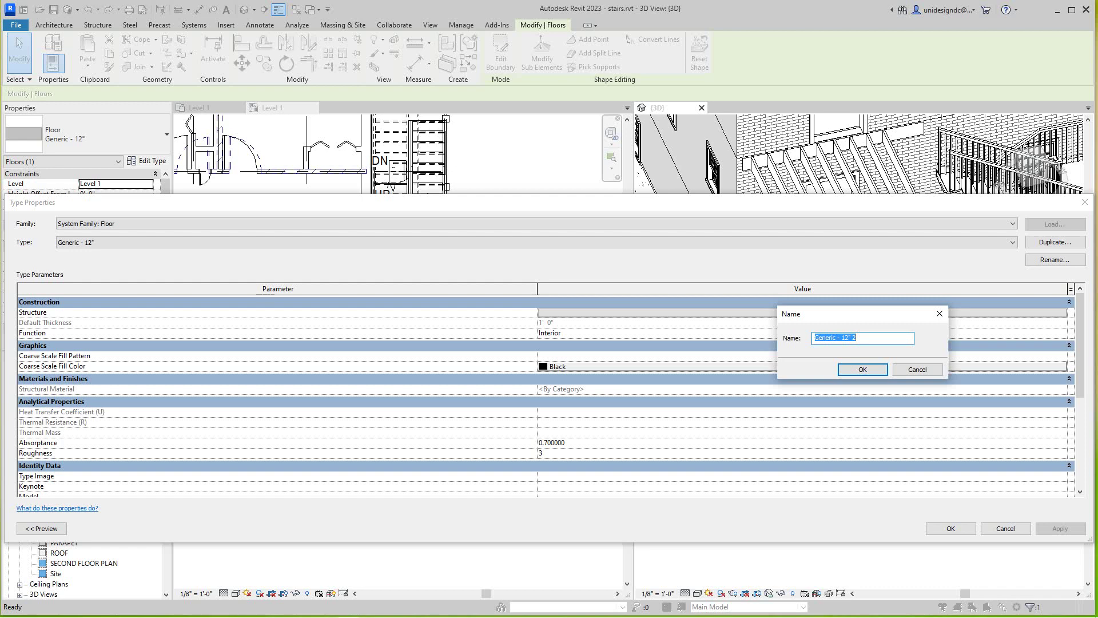
text(DECK FL)
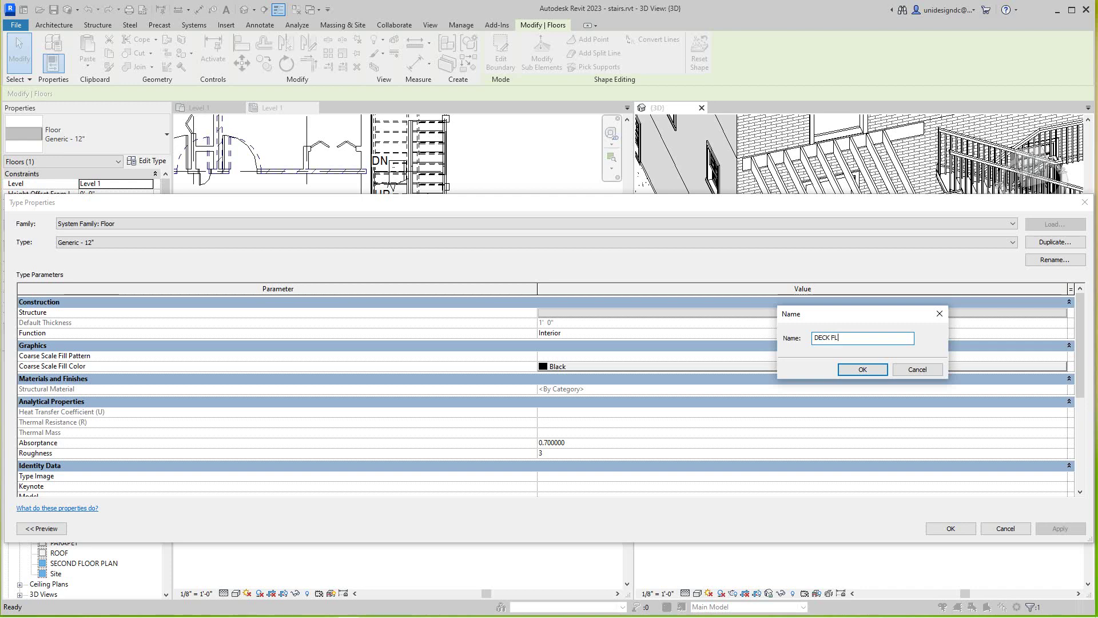
text(OOR)
key(Return)
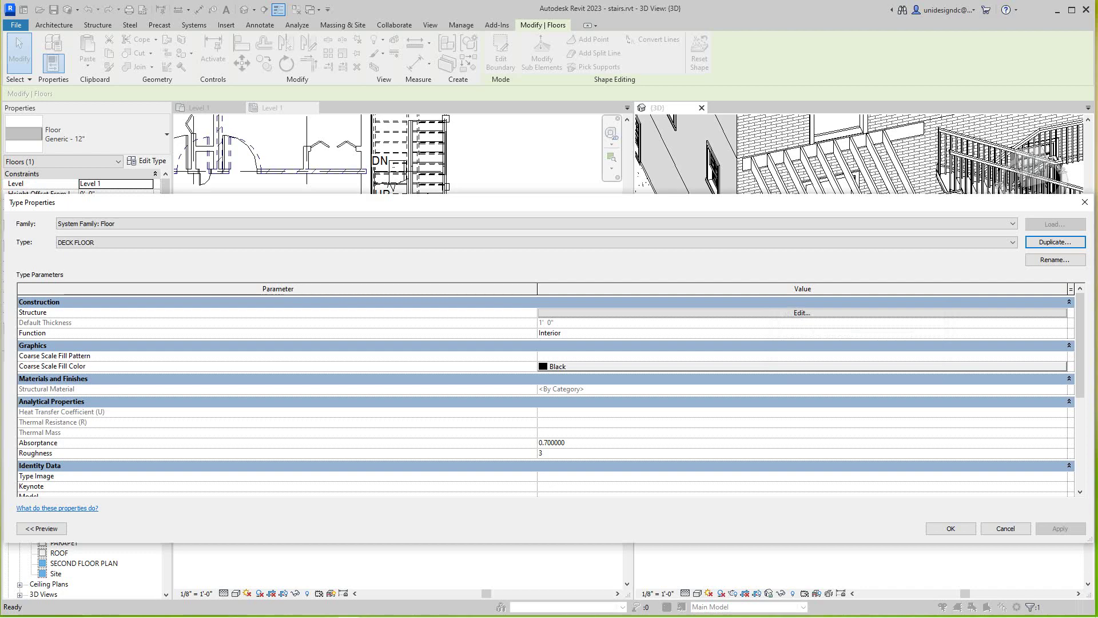
click(951, 528)
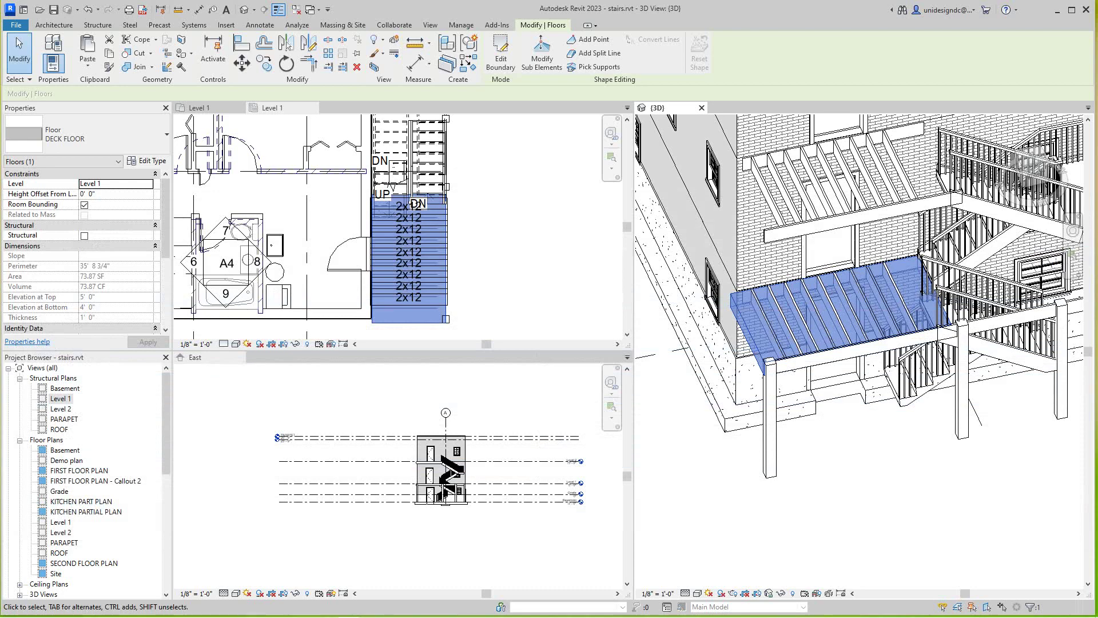
Set the structure layer thickness of the DECK FLOOR type to 5/8"
click(148, 160)
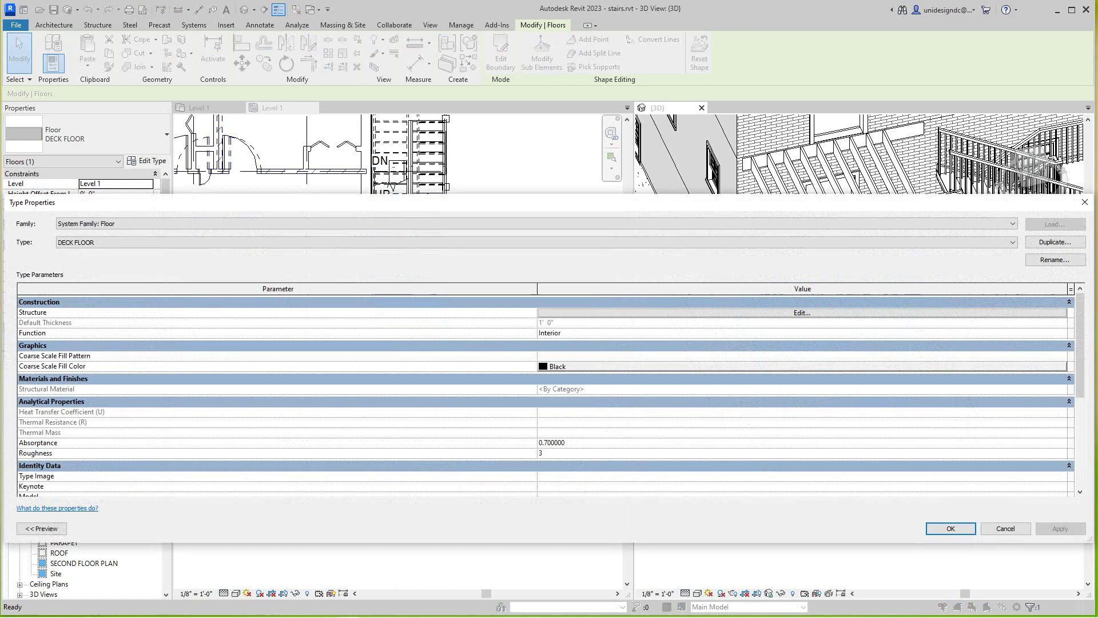
click(803, 312)
click(497, 312)
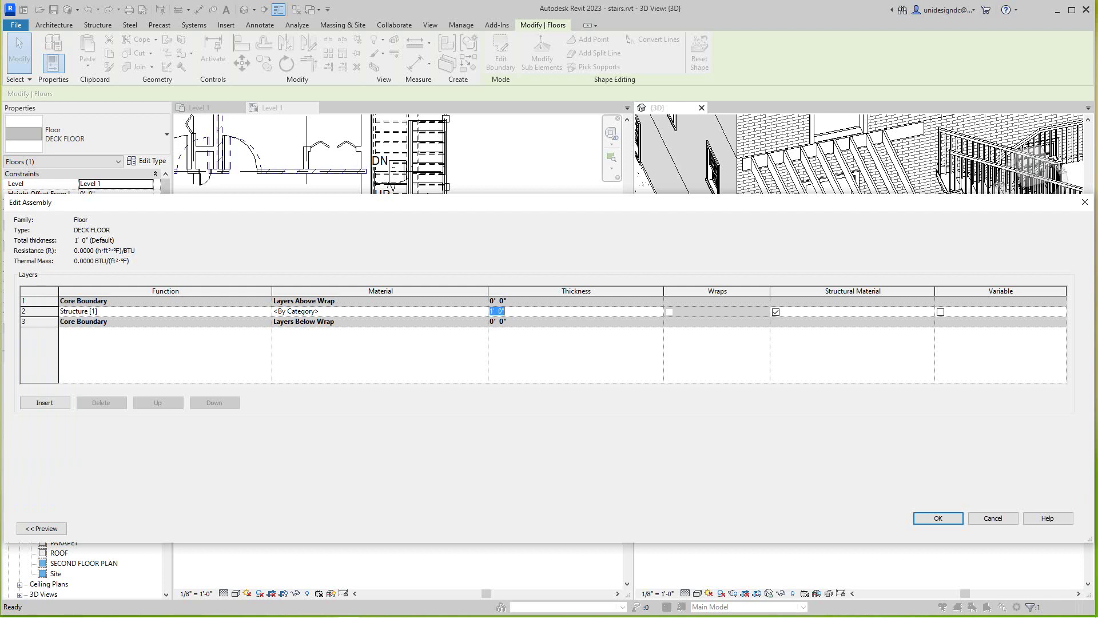
text(5/8)
Assign Plywood, Sheathing to the DECK FLOOR structure layer, with its shading using the render appearance, and accept the type changes
click(379, 311)
click(482, 311)
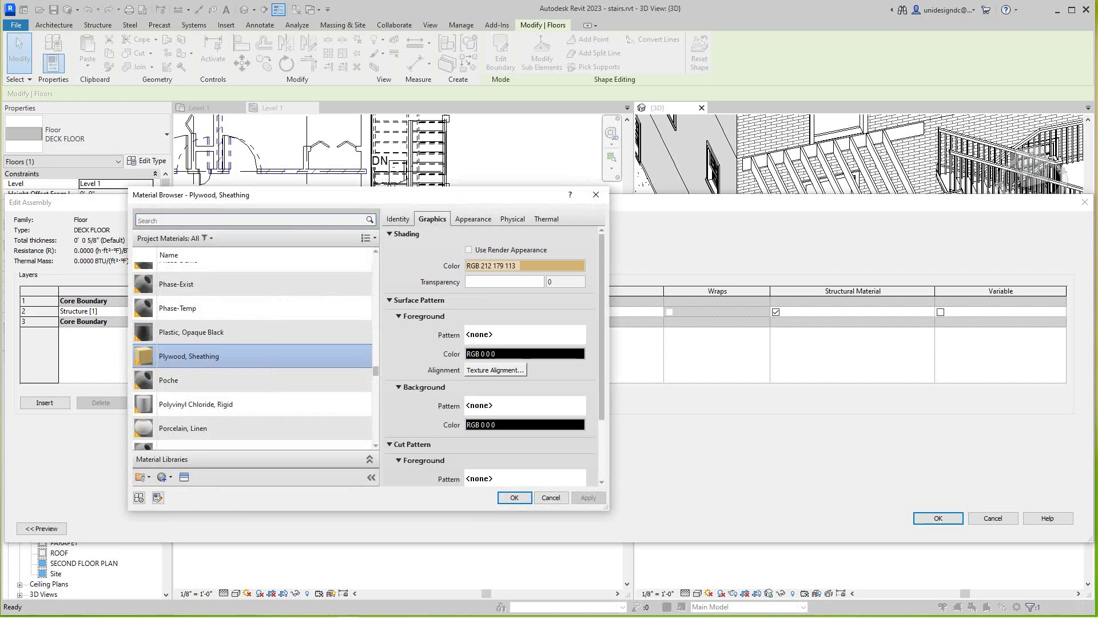
click(468, 249)
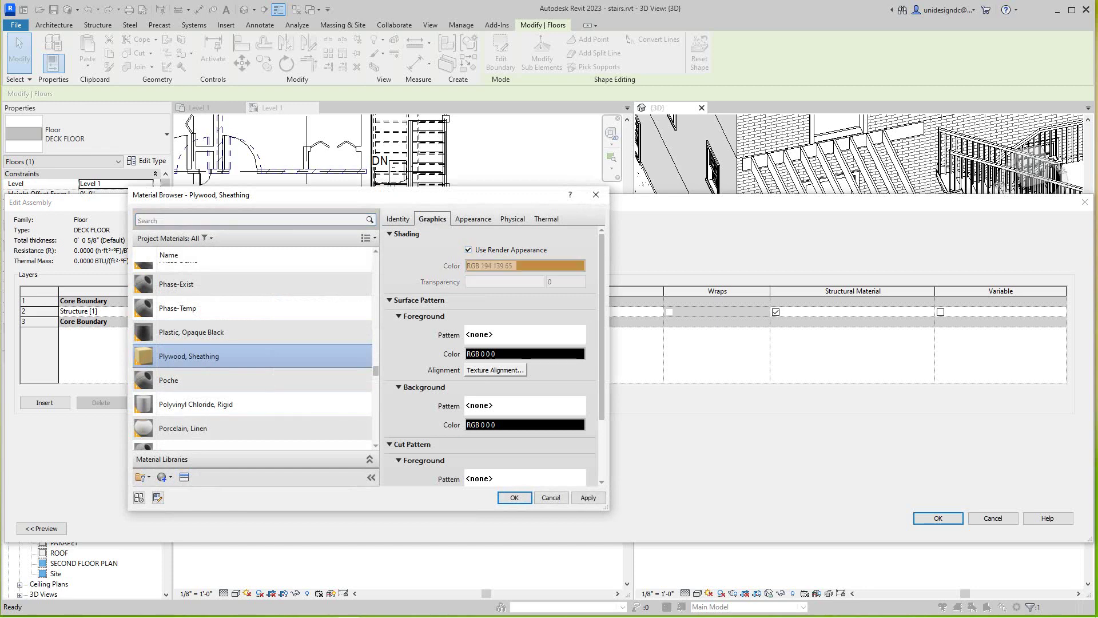
click(473, 219)
click(588, 497)
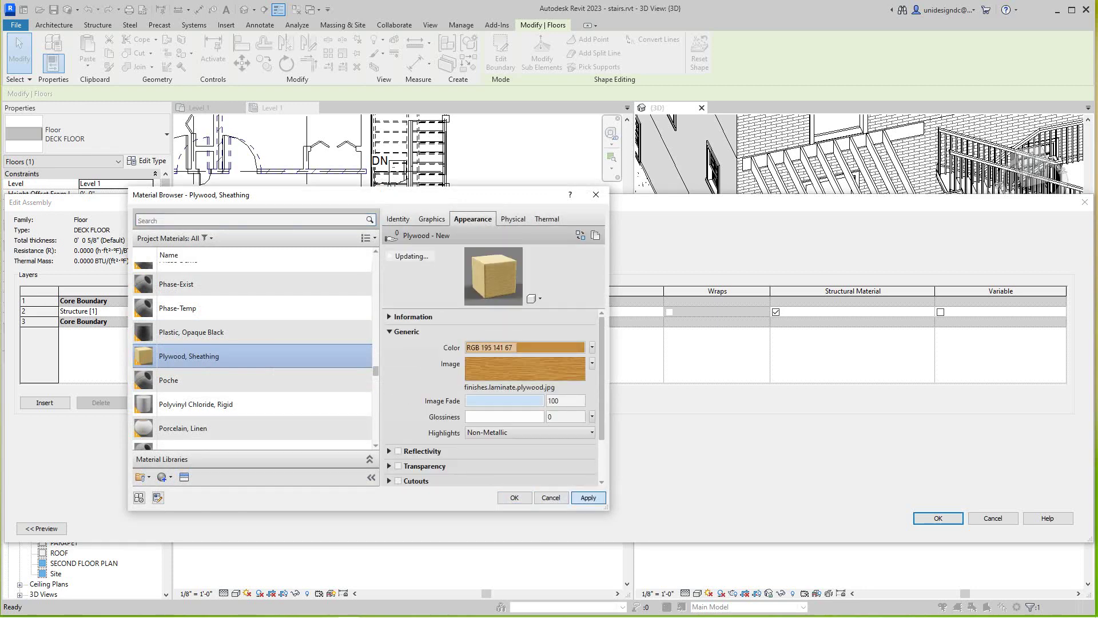
click(513, 497)
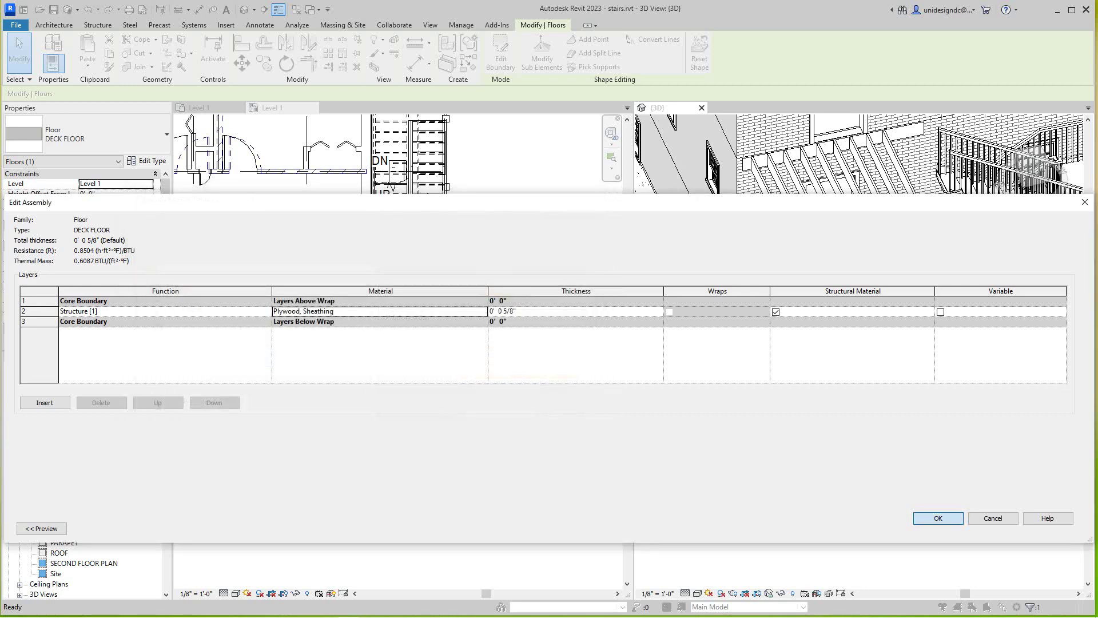
key(Return)
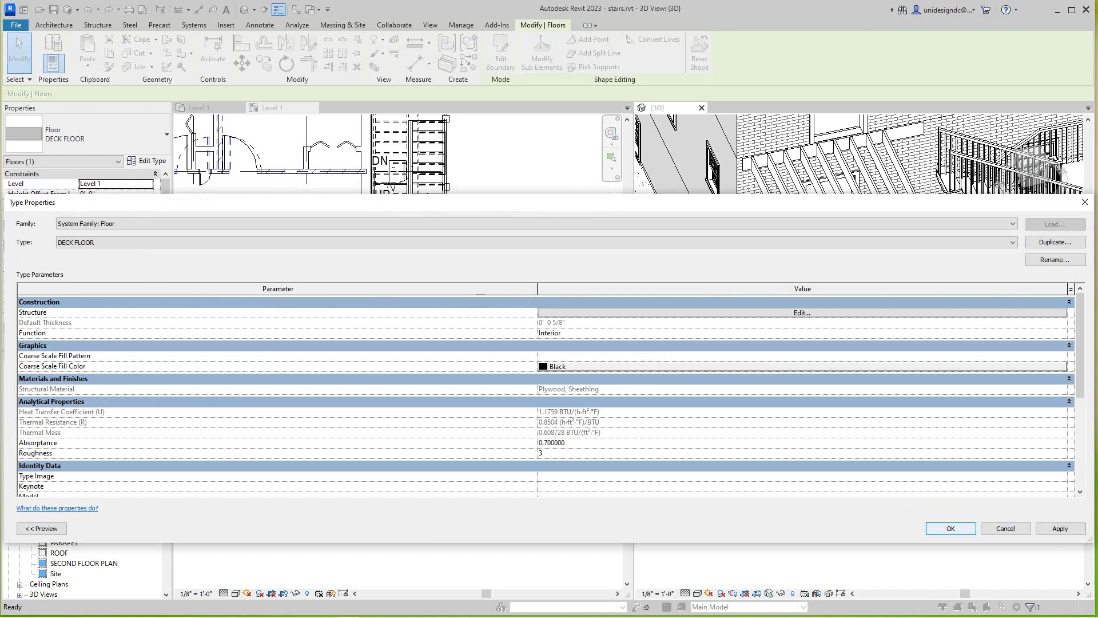
key(Return)
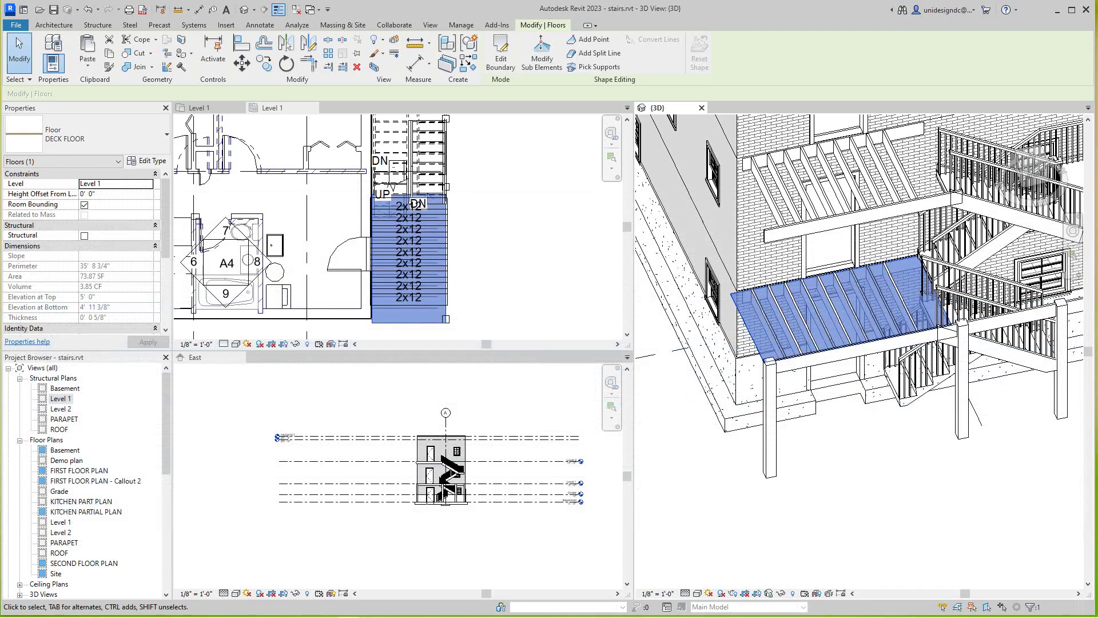
key(Escape)
Display the 3D view in the Consistent Colors visual style
scroll(772, 383, up, 3)
scroll(801, 384, down, 2)
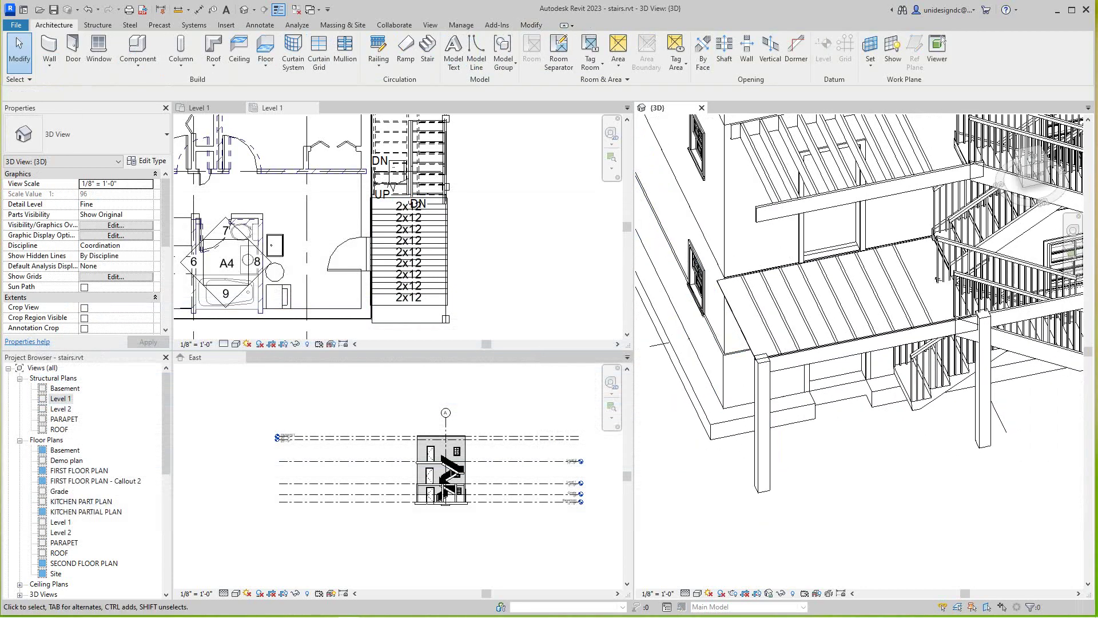
click(698, 593)
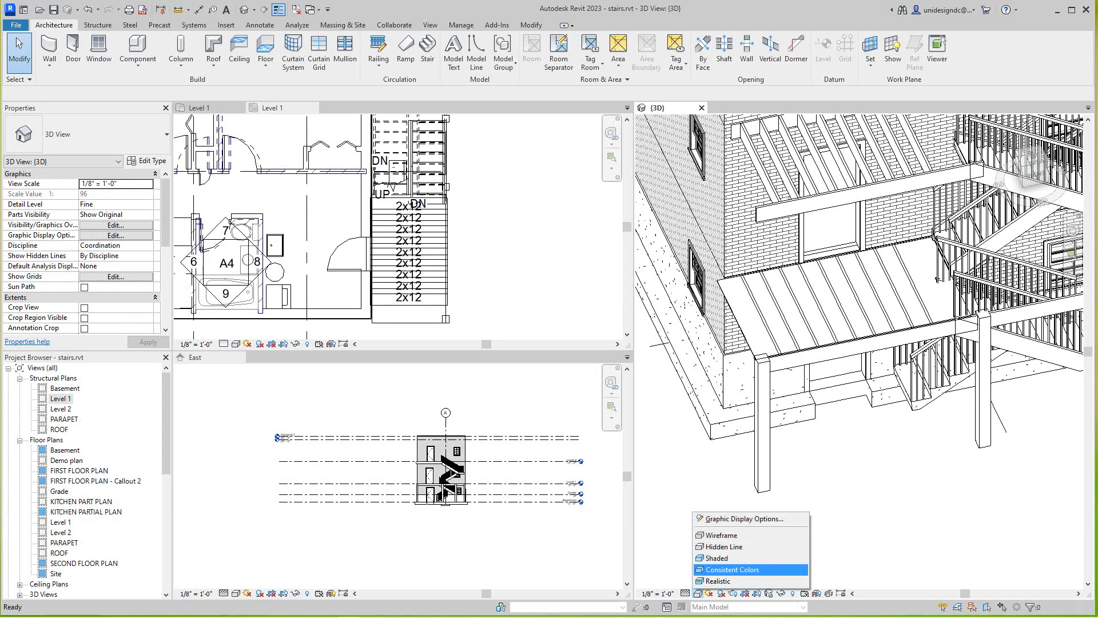
click(732, 569)
scroll(846, 569, down, 2)
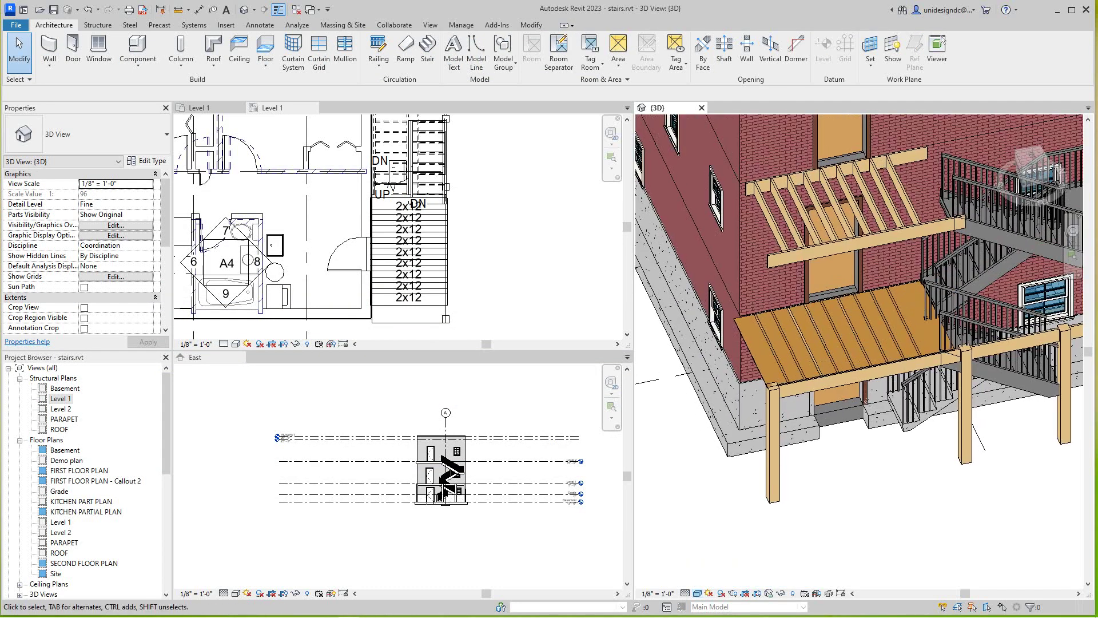
Copy the Level 1 deck floor and paste it aligned to Level 2
scroll(845, 435, up, 2)
click(846, 359)
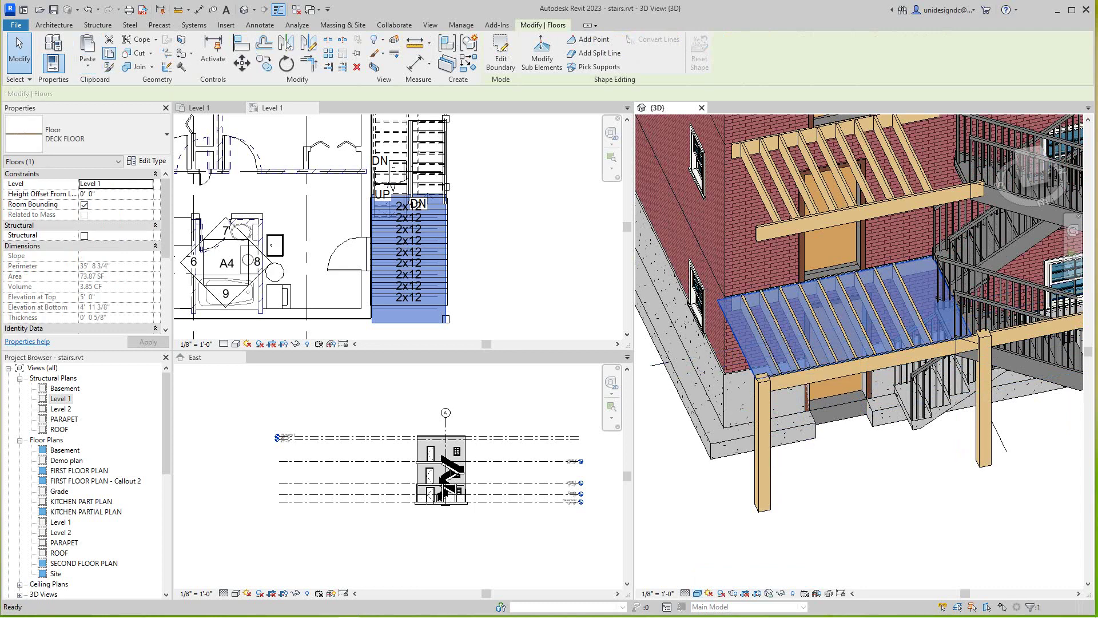
click(110, 53)
click(88, 63)
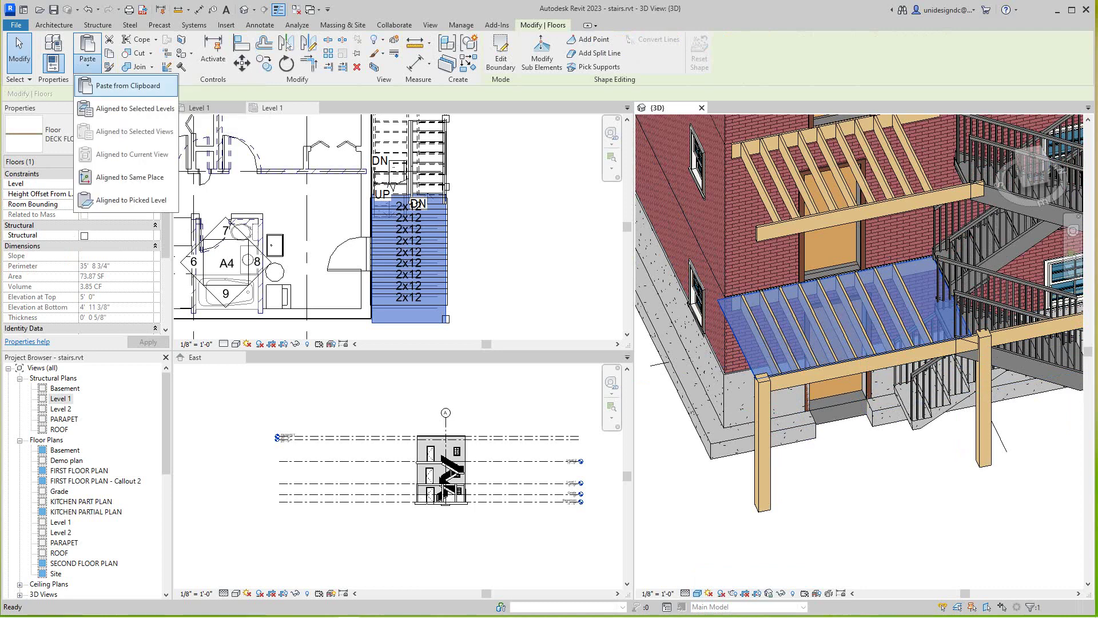
click(135, 108)
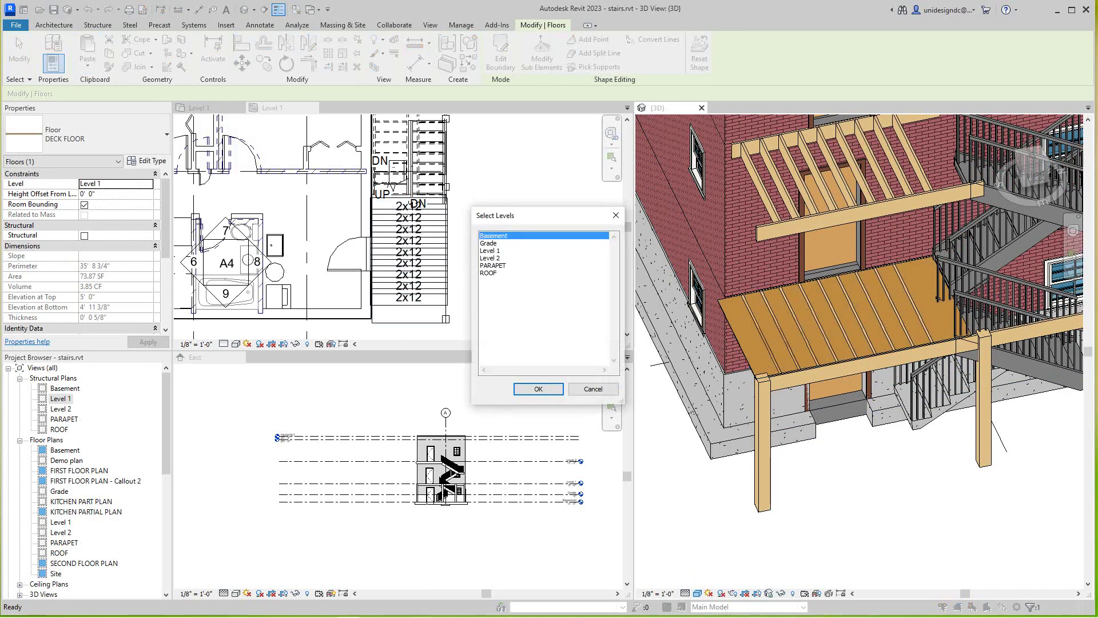
click(489, 258)
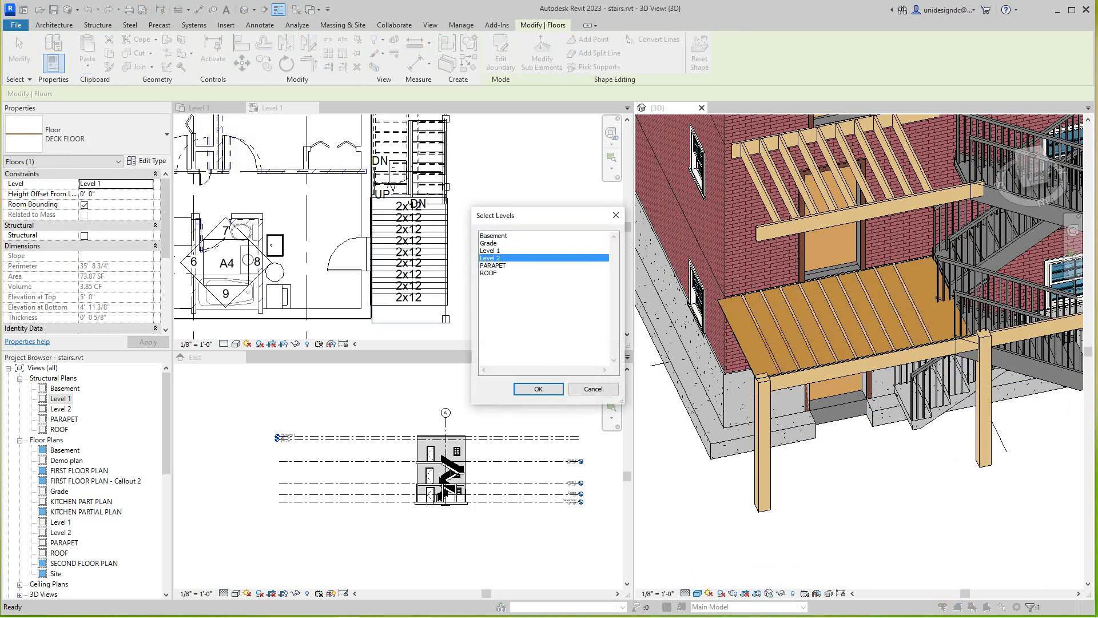
click(538, 389)
key(Escape)
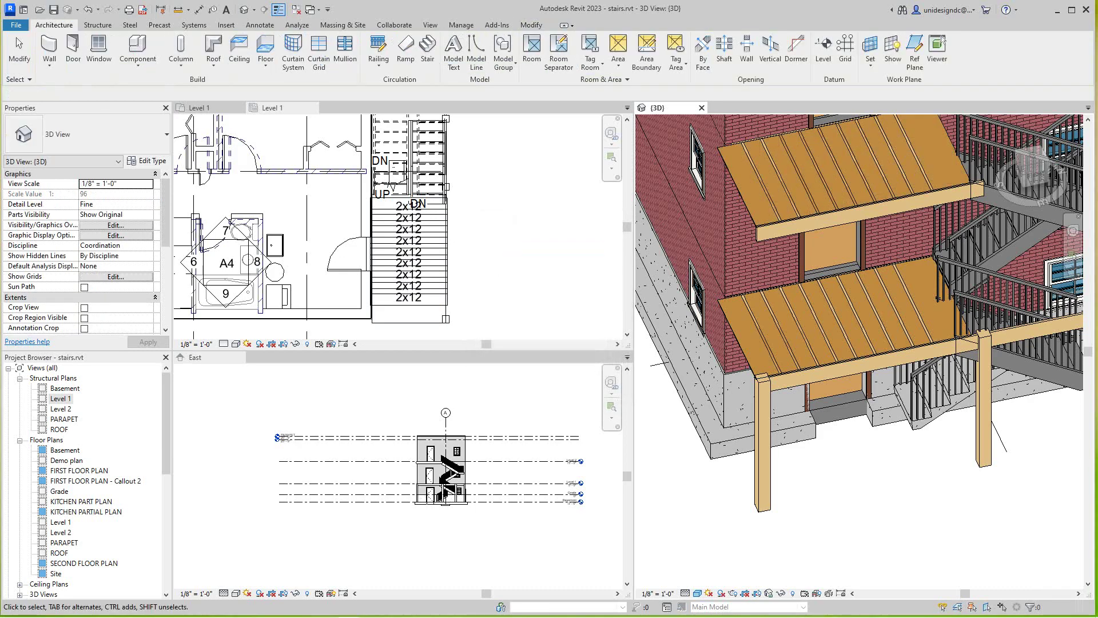
Close the inactive views and the Level 1 plan, keeping the East elevation and an angled 3D view of the whole building open
scroll(887, 526, down, 2)
drag(1033, 168, 1001, 189)
click(1036, 174)
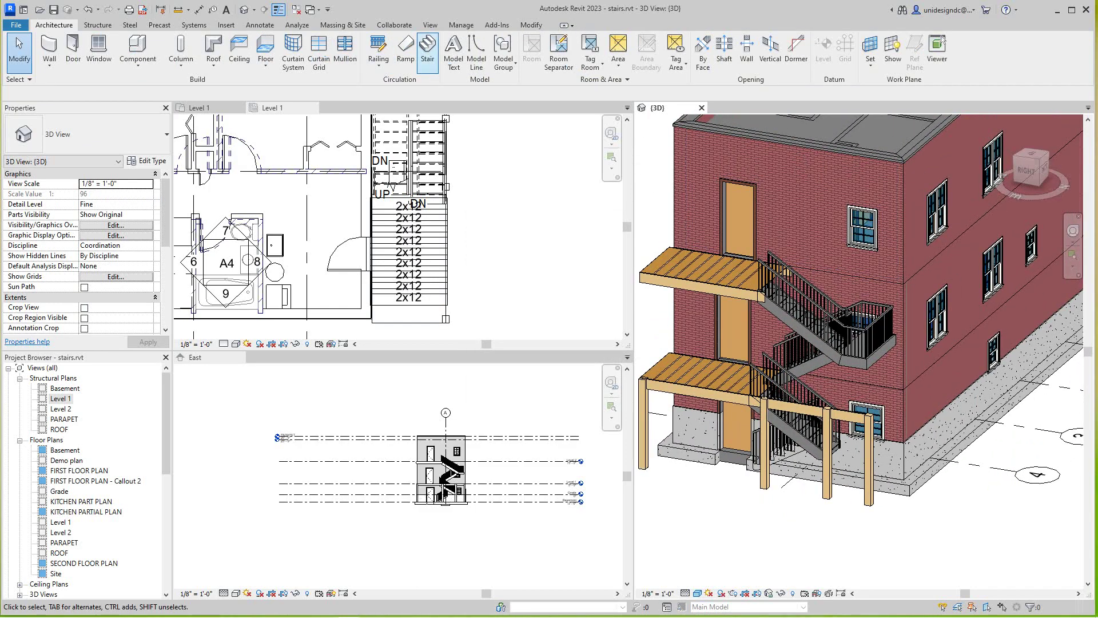
click(430, 25)
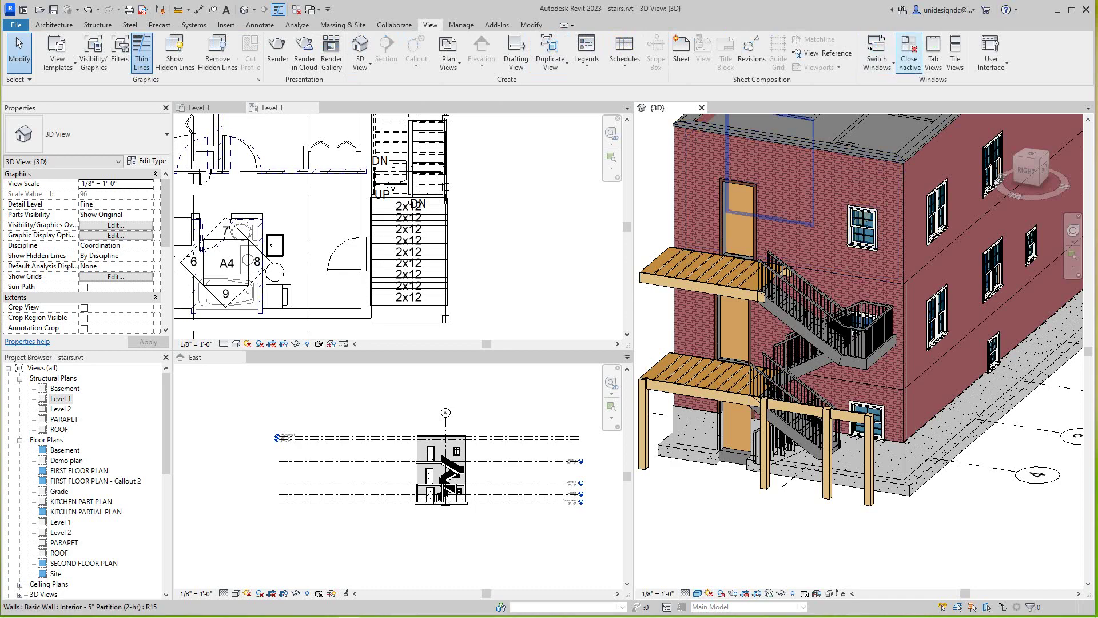
click(910, 59)
scroll(681, 181, down, 3)
scroll(681, 181, up, 3)
scroll(681, 181, down, 1)
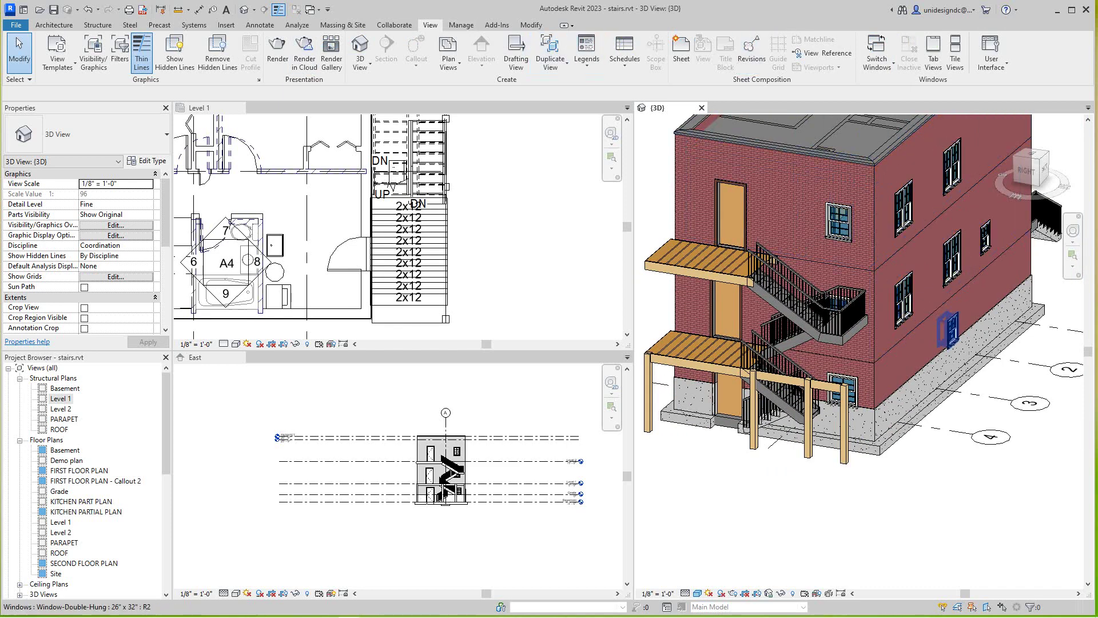
middle_drag(970, 351, 969, 436)
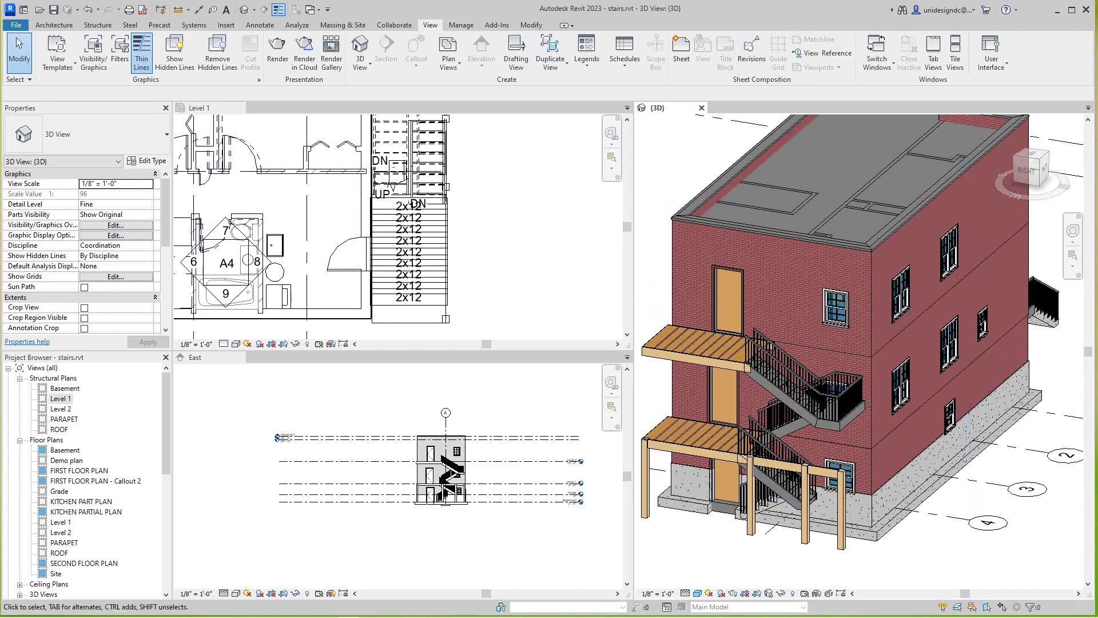
scroll(488, 484, up, 5)
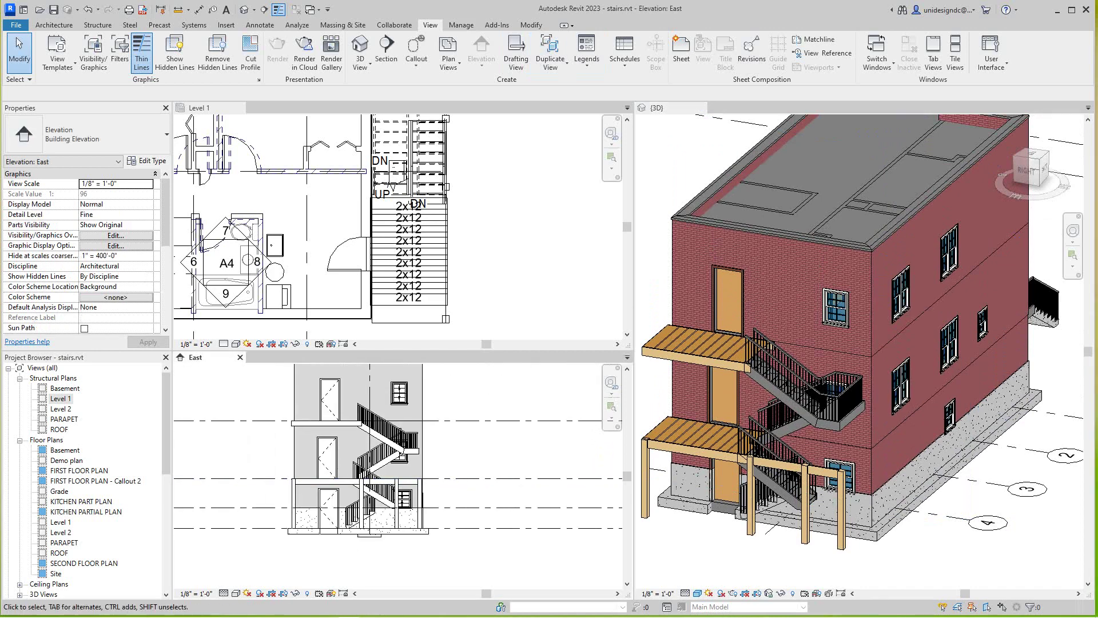
click(240, 108)
Examine the decks, posts, stairs and level heights in the East elevation
scroll(338, 321, down, 3)
middle_drag(383, 284, 417, 397)
scroll(417, 397, up, 3)
scroll(425, 395, up, 3)
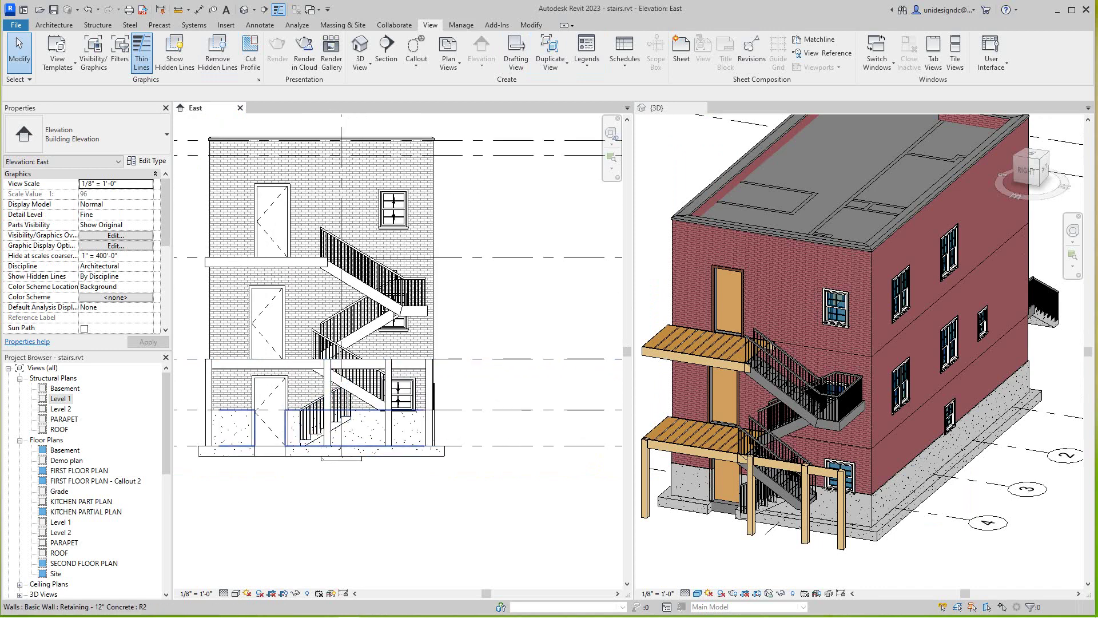
scroll(373, 436, down, 1)
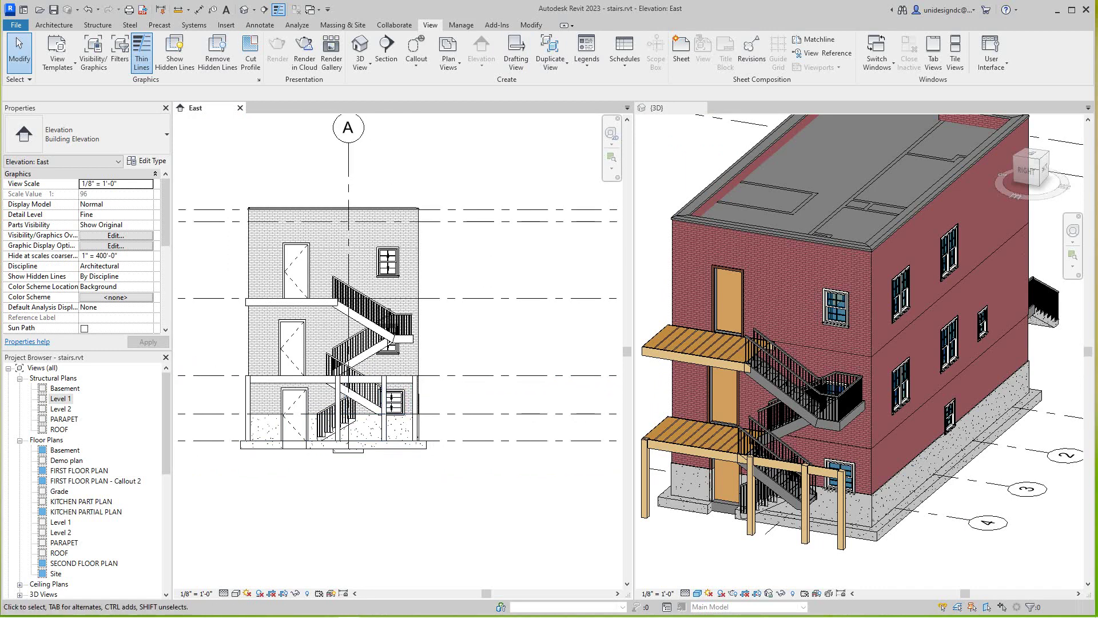
scroll(400, 417, down, 1)
middle_drag(403, 417, 251, 423)
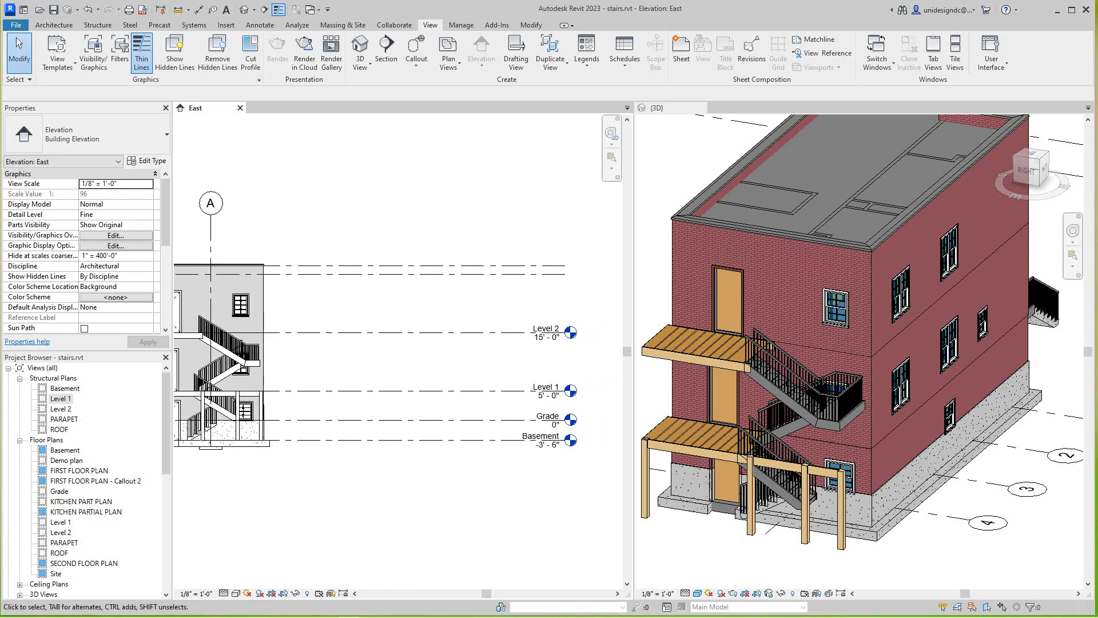
Set the top level of the 8x8 timber post at the deck's outer corner to ROOF, keeping its base at Basement
click(669, 537)
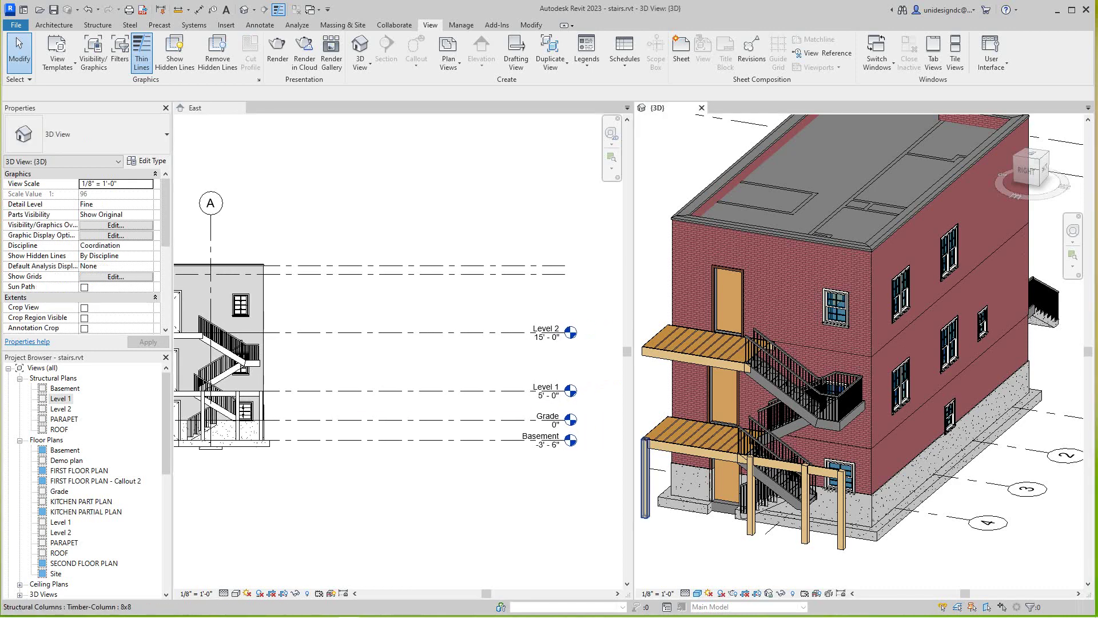
click(646, 479)
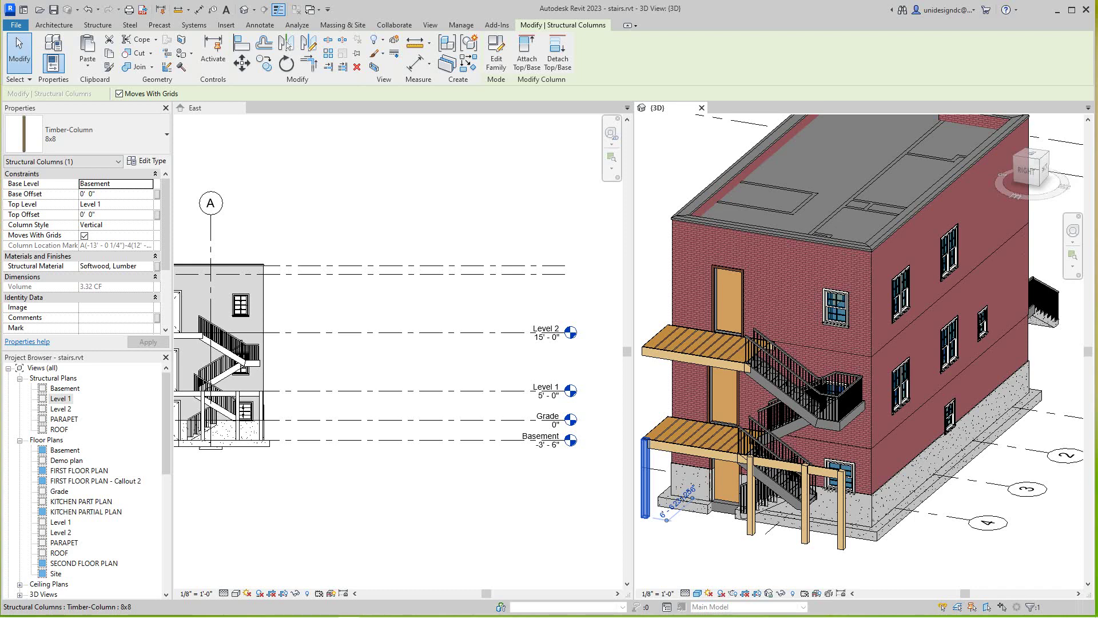
click(147, 183)
click(95, 194)
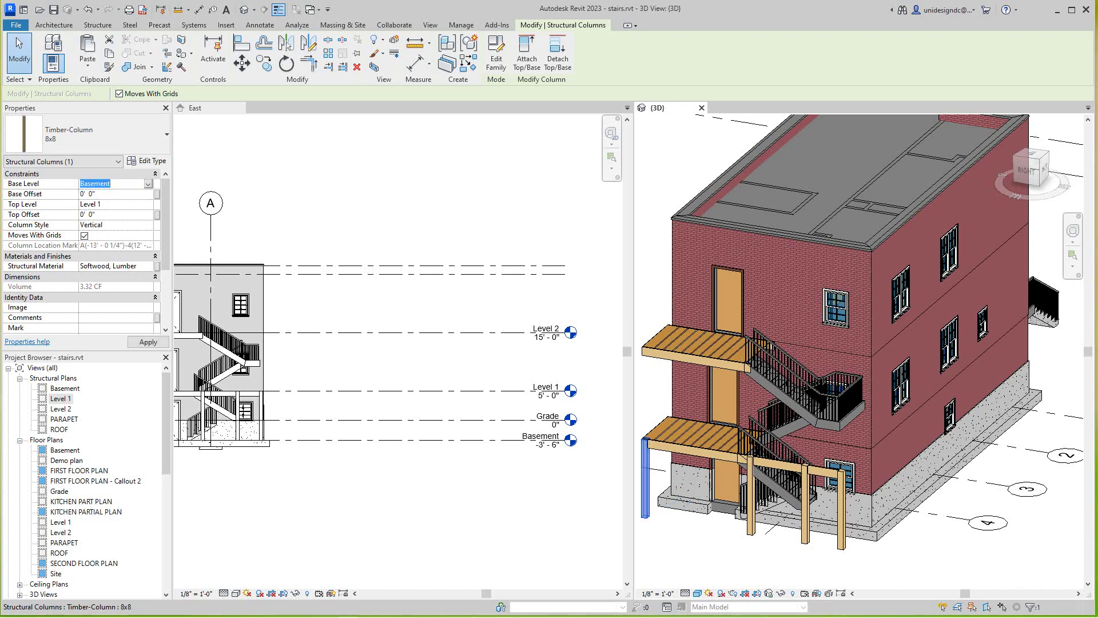
click(148, 204)
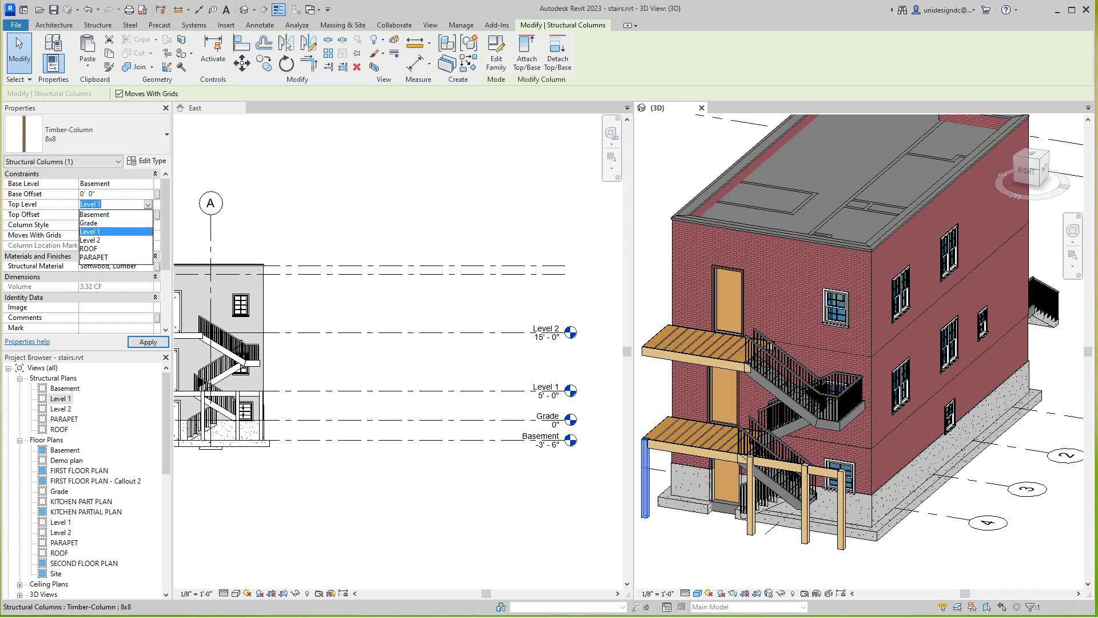
click(88, 248)
click(401, 229)
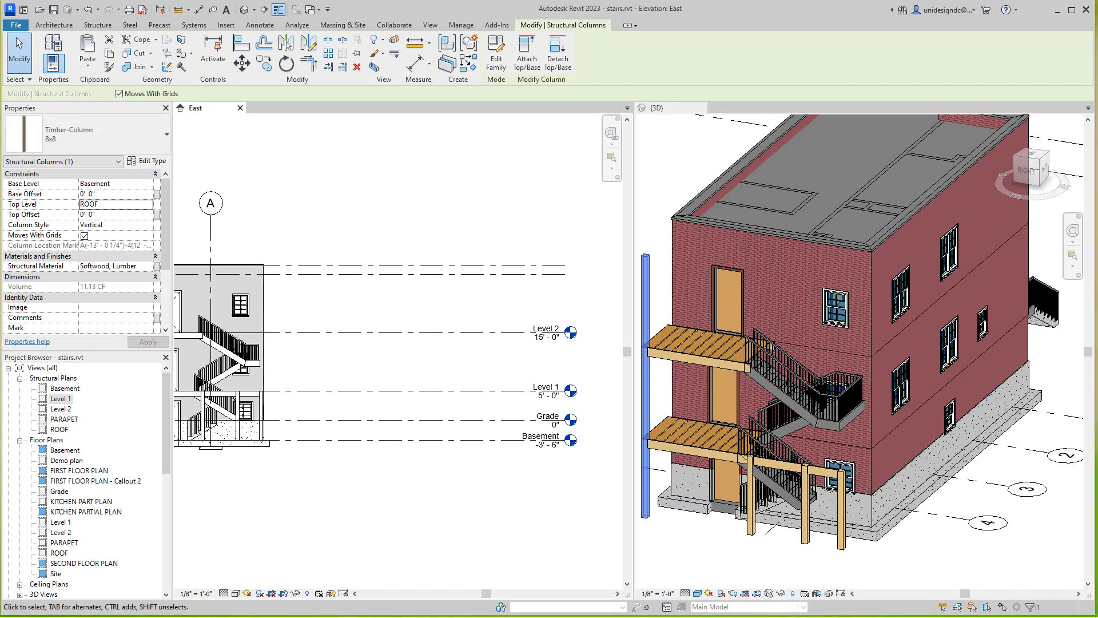
Set the top level of the 8x8 timber post at the deck corner beside the stairs to ROOF, keeping its base at Basement
key(Escape)
click(755, 544)
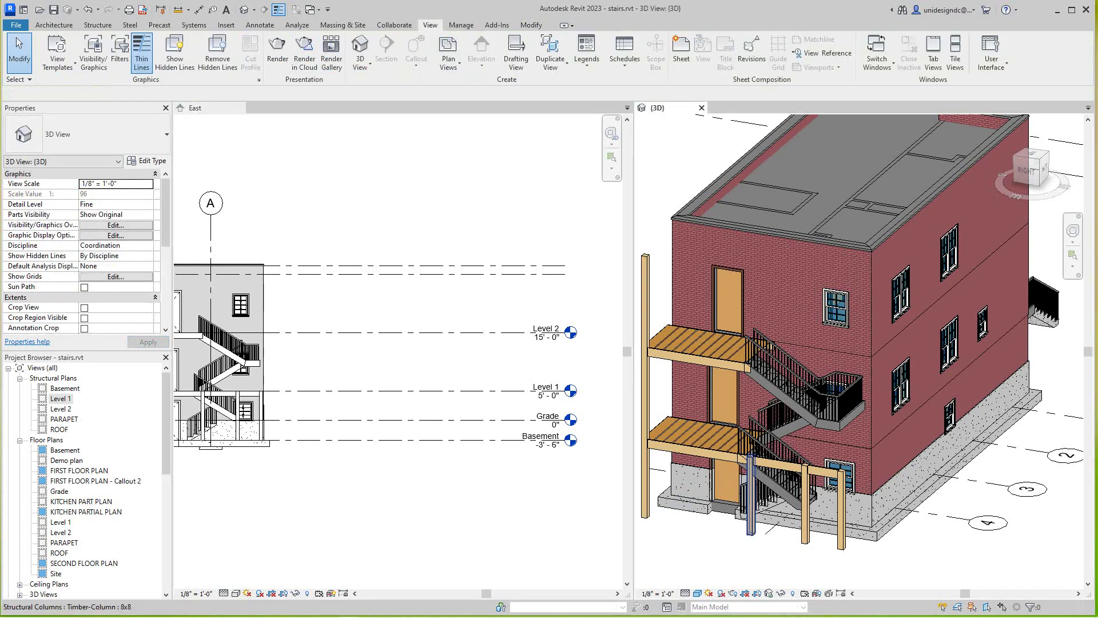
click(751, 520)
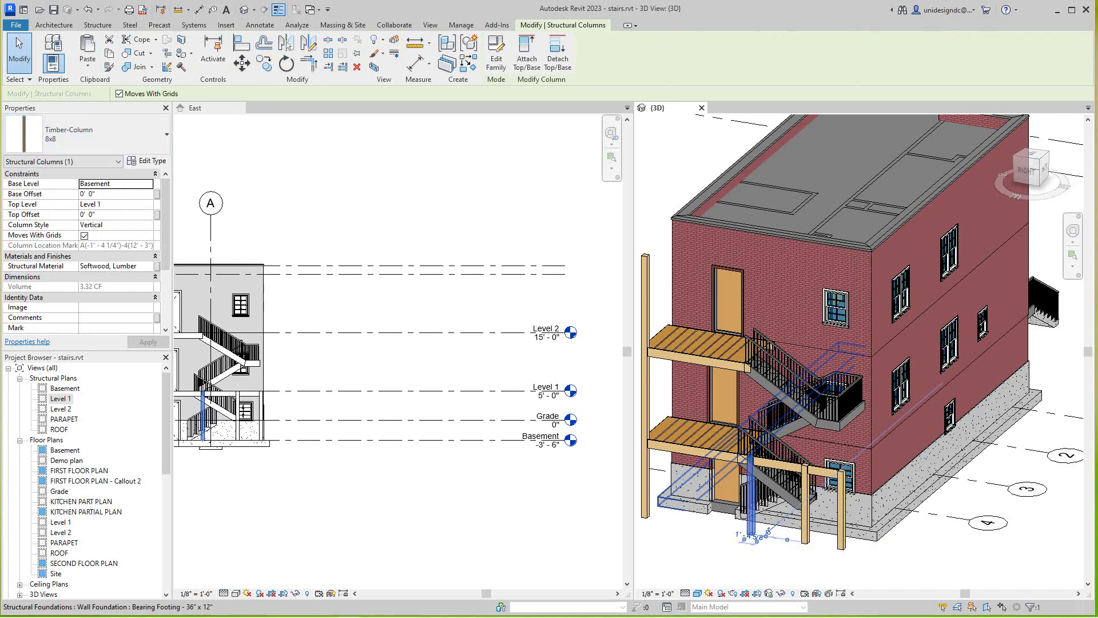
click(148, 183)
click(115, 193)
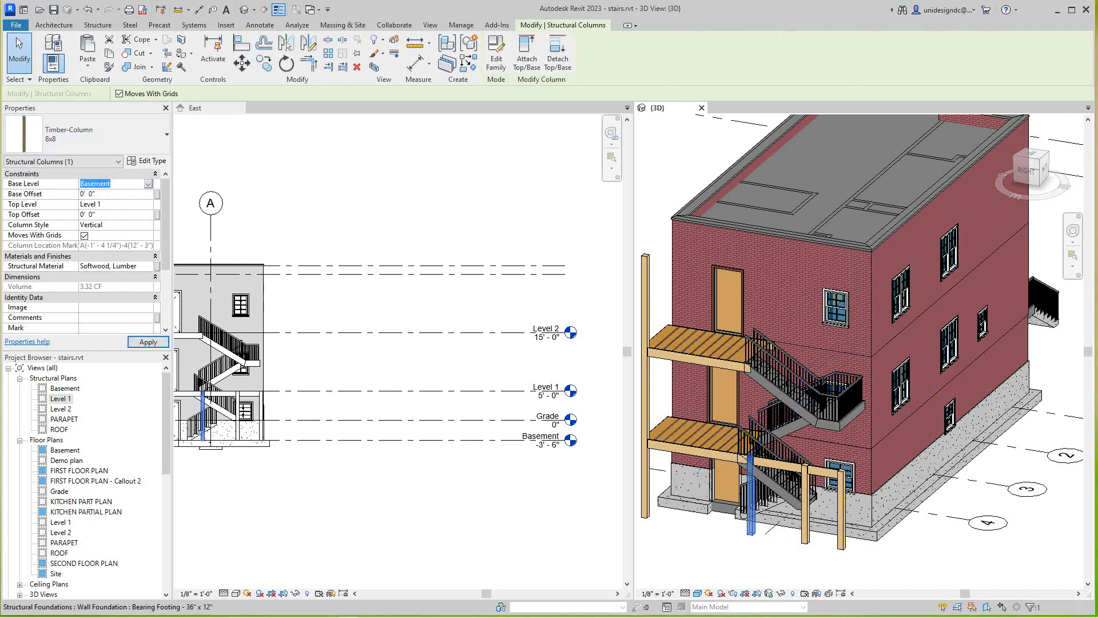
click(114, 204)
click(148, 204)
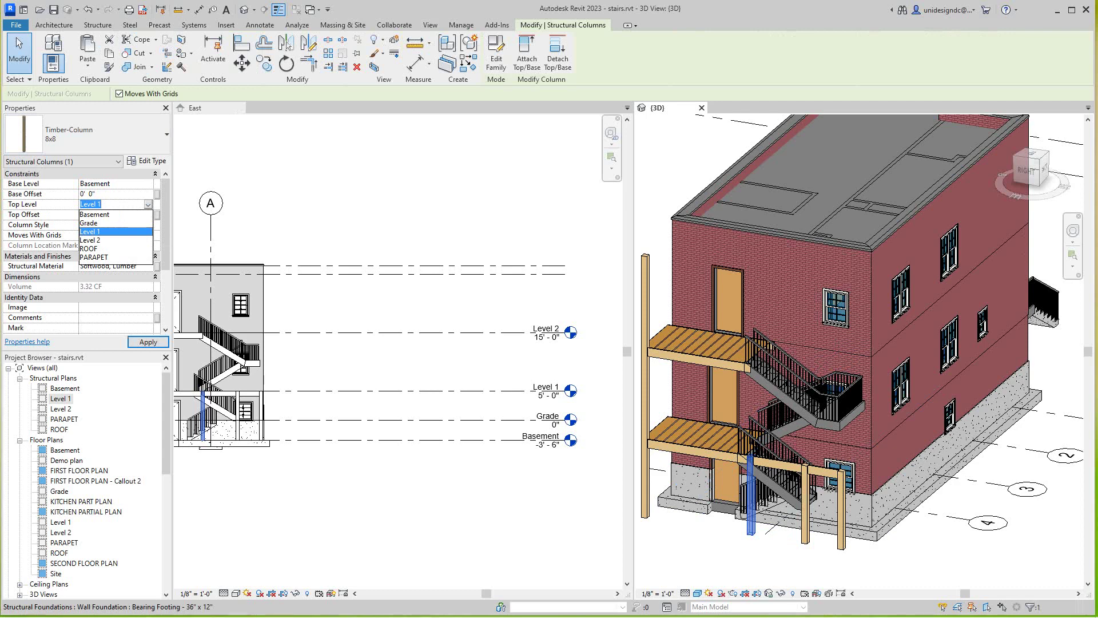
click(114, 249)
click(343, 309)
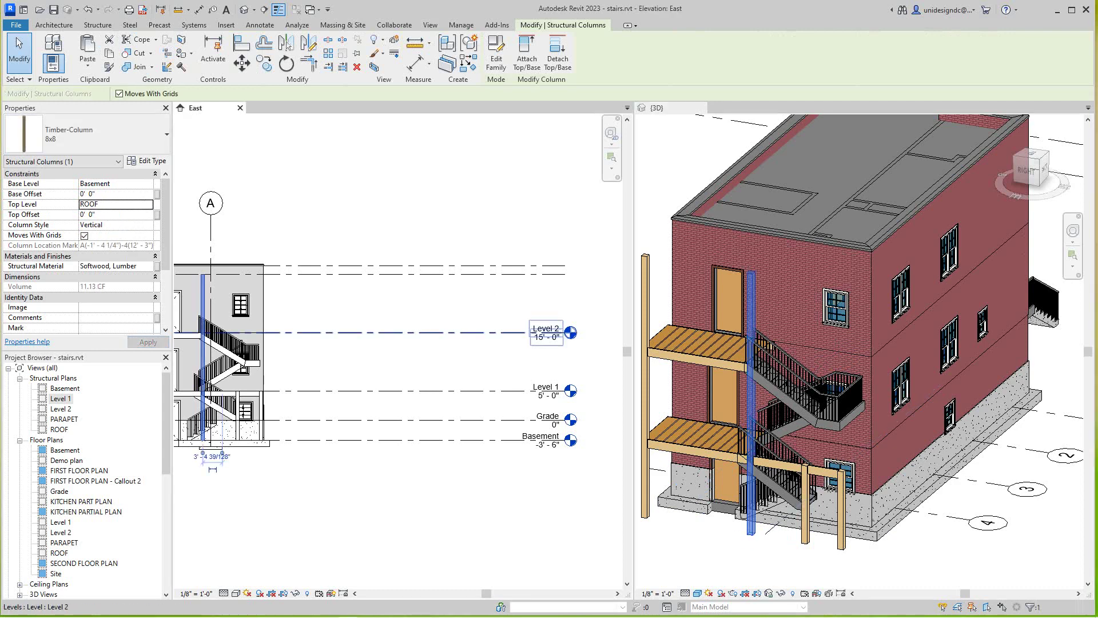
key(Escape)
Try to set the base level of the 8x8 post at the far end of the stairs to ROOF, and undo the change
click(841, 509)
click(841, 509)
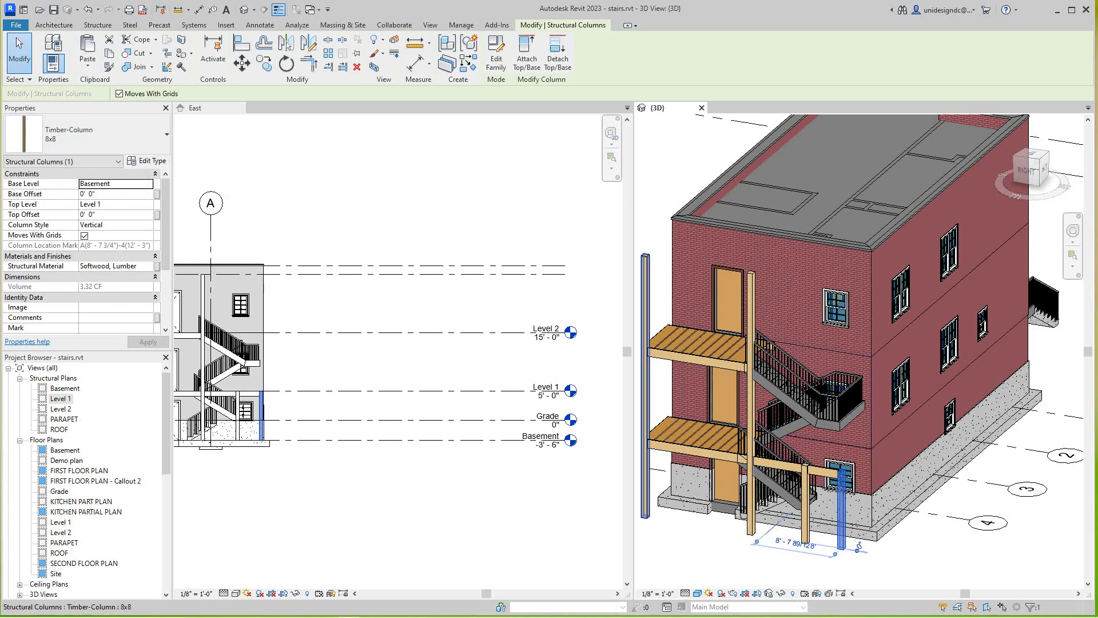
click(148, 184)
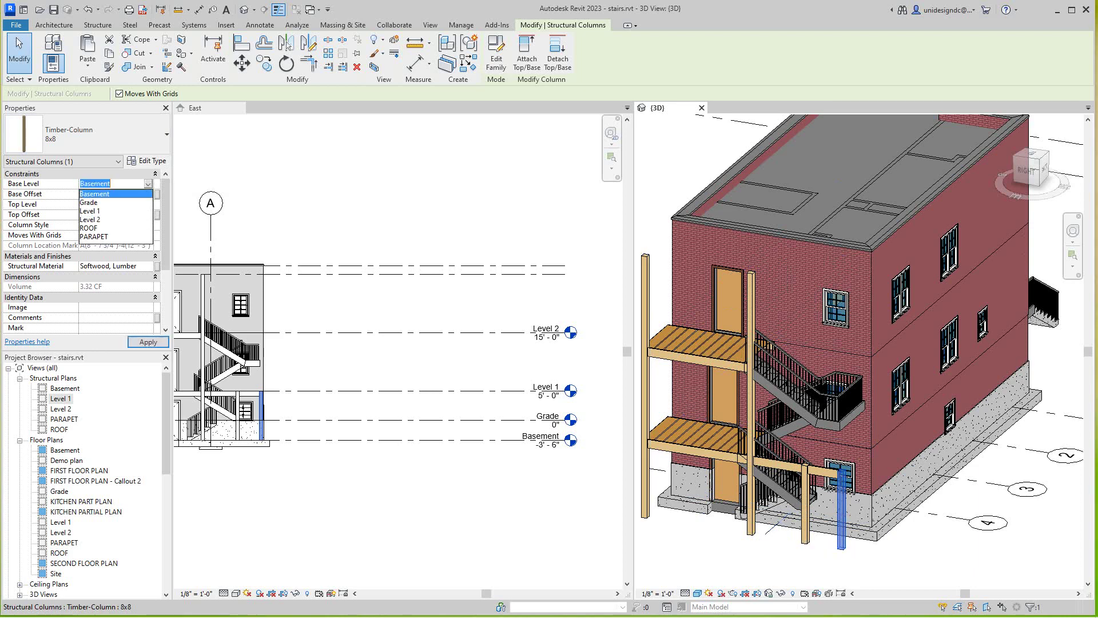
click(89, 228)
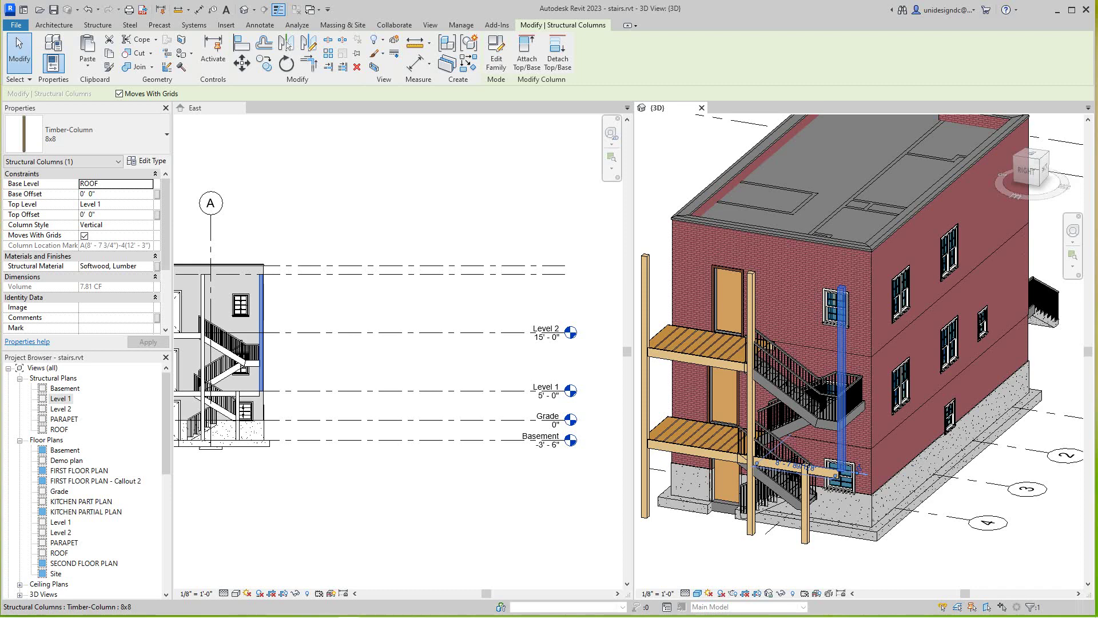
key(Escape)
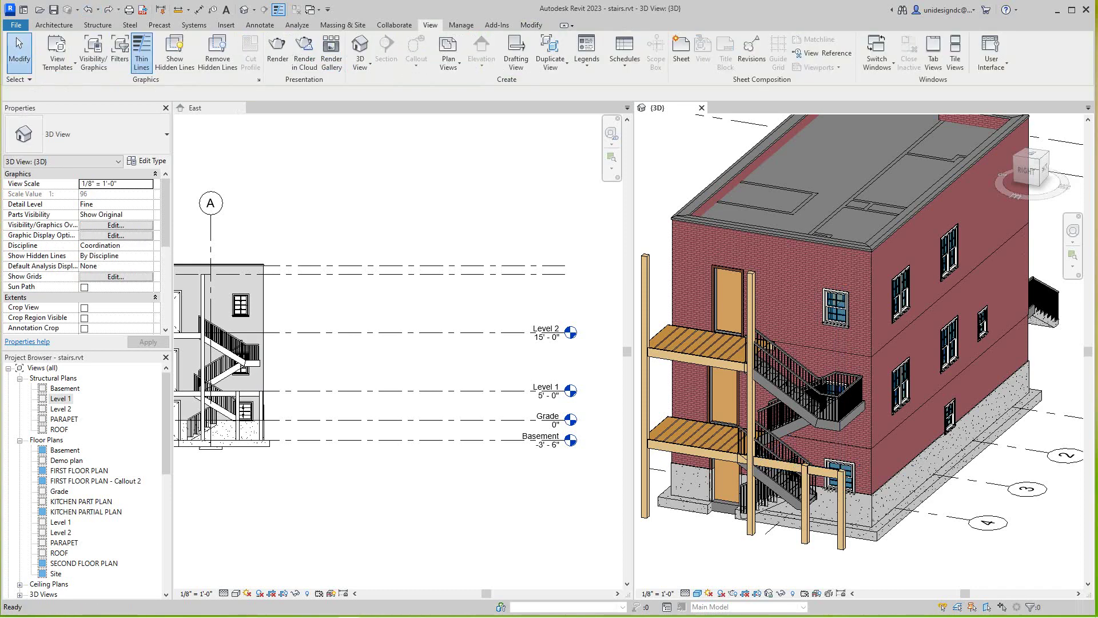
key(ctrl+Tab)
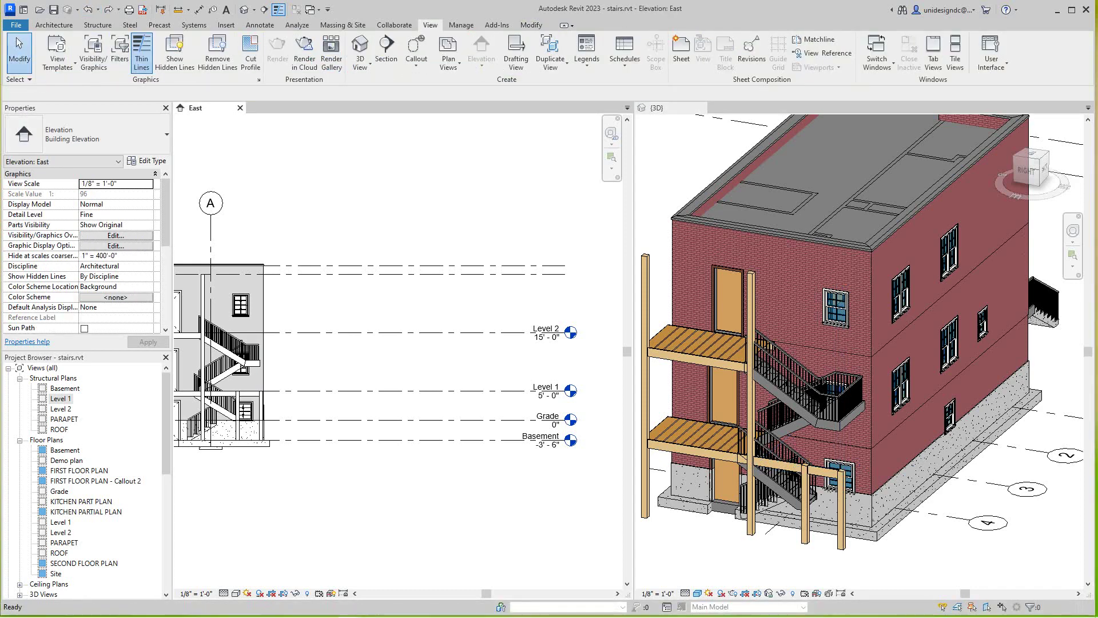
Set the top level of the 8x8 timber post at the far end of the stairs to ROOF, keeping its base at Basement
click(845, 550)
click(841, 542)
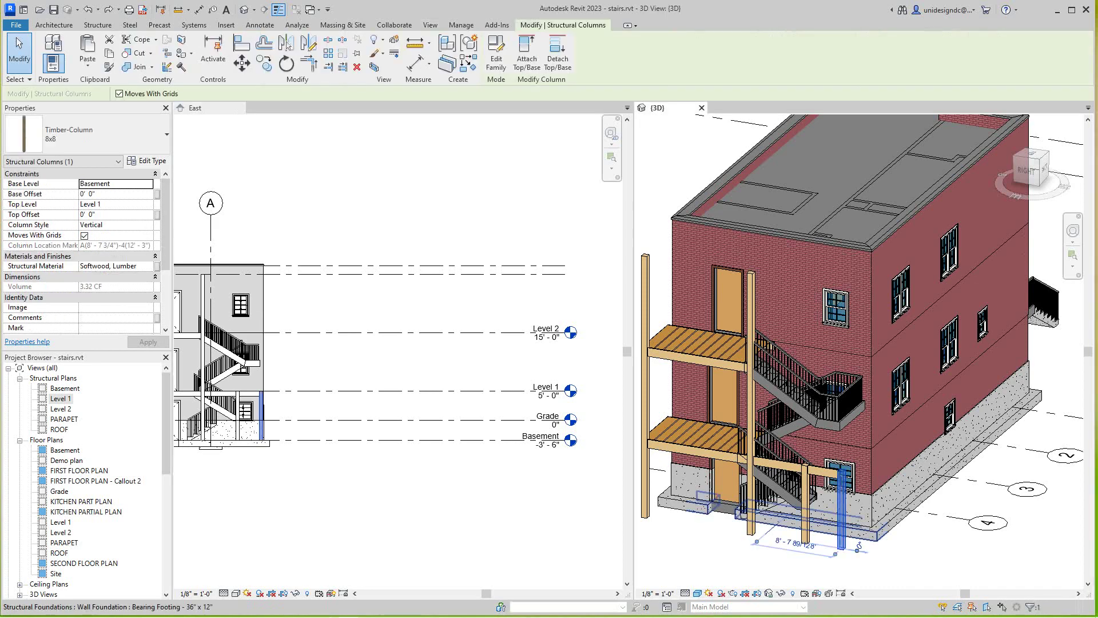
click(115, 203)
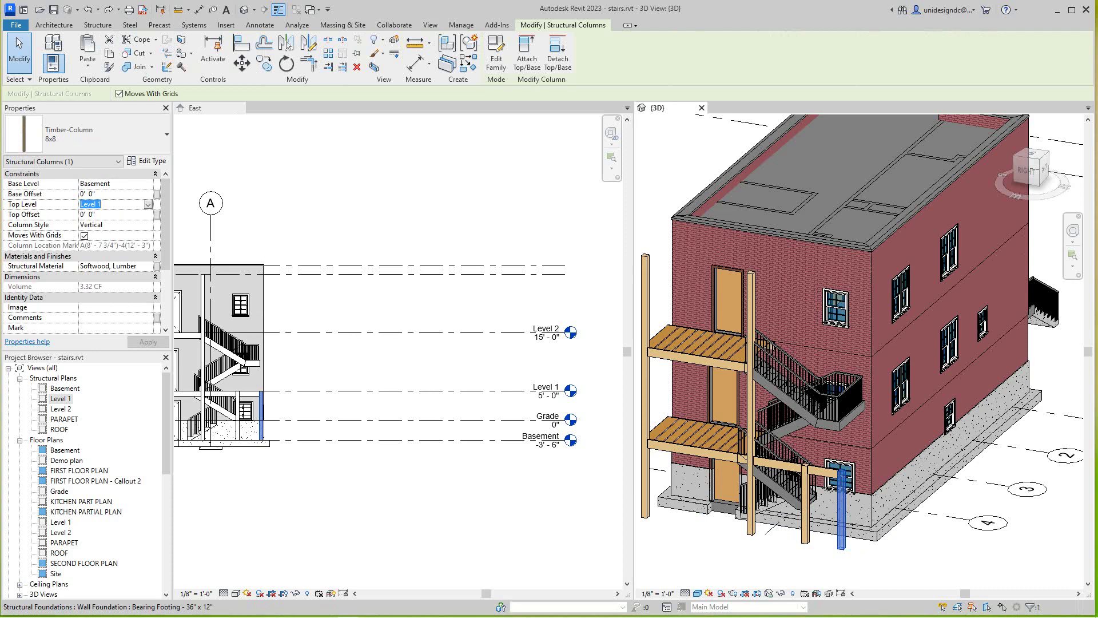
click(147, 204)
click(89, 248)
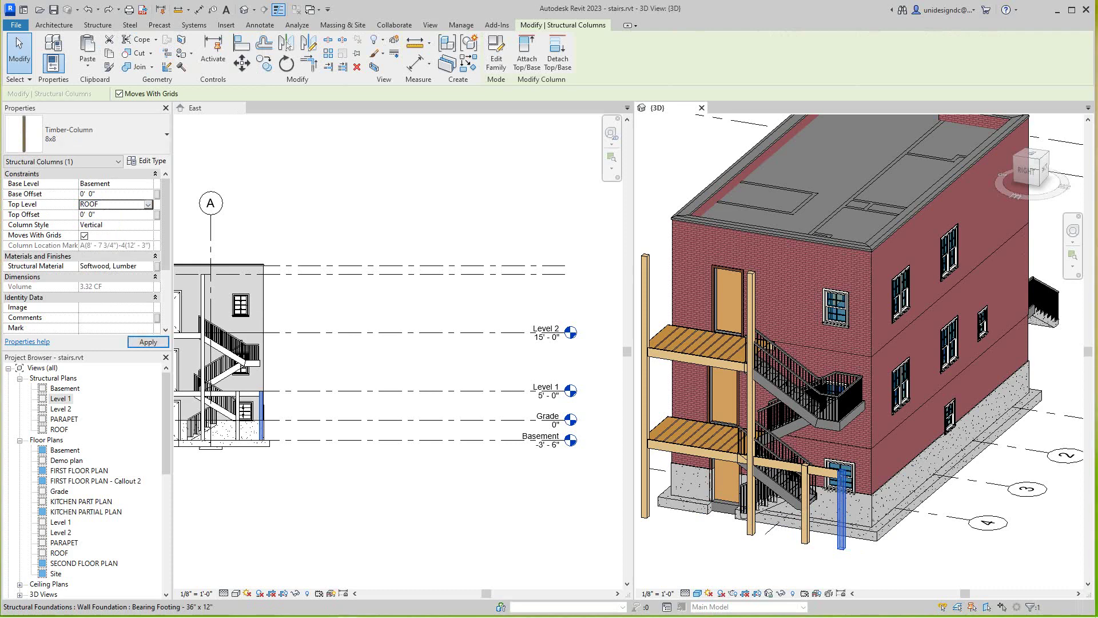
key(ctrl+Tab)
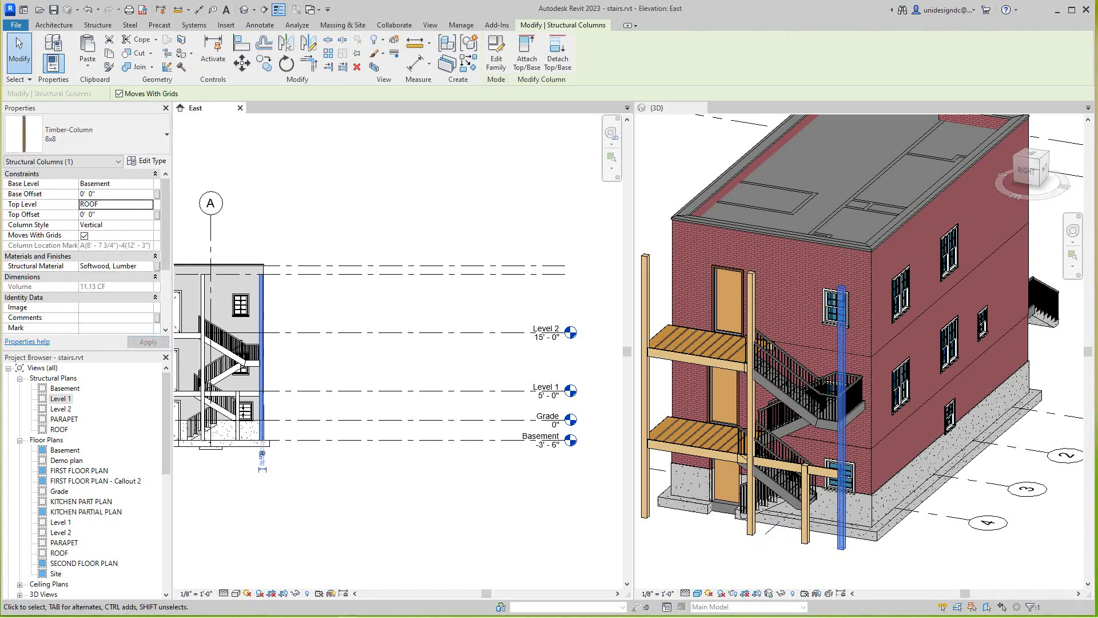
Examine the extended posts against the decks and stairs in the 3D view and the East elevation
scroll(795, 497, down, 1)
scroll(910, 489, up, 4)
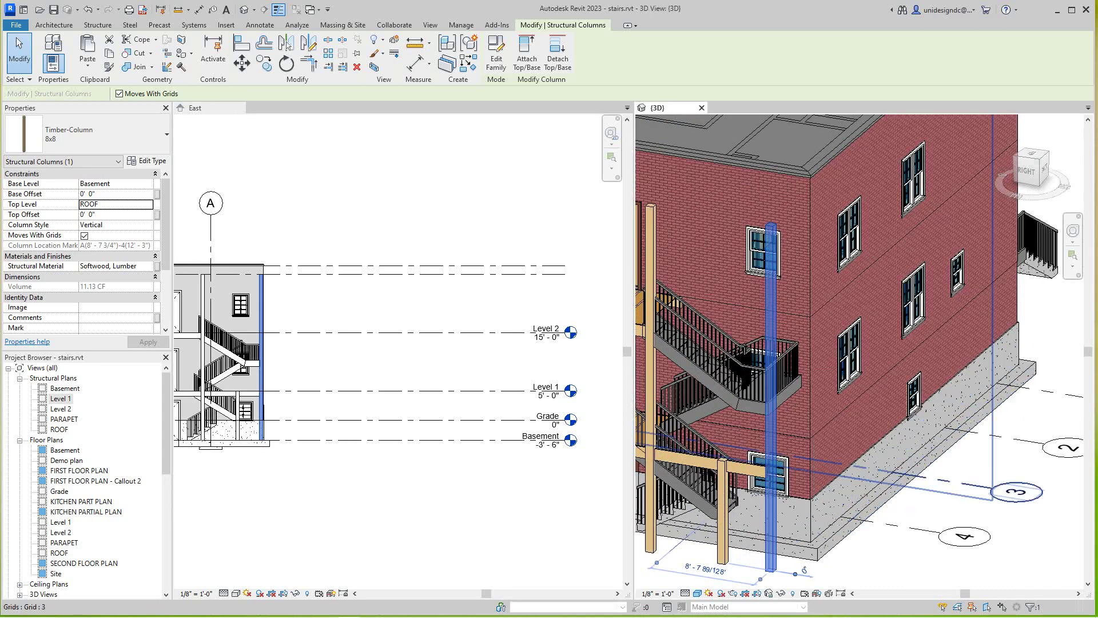
middle_drag(915, 492, 967, 555)
scroll(967, 555, down, 3)
scroll(793, 422, down, 1)
middle_drag(793, 423, 791, 401)
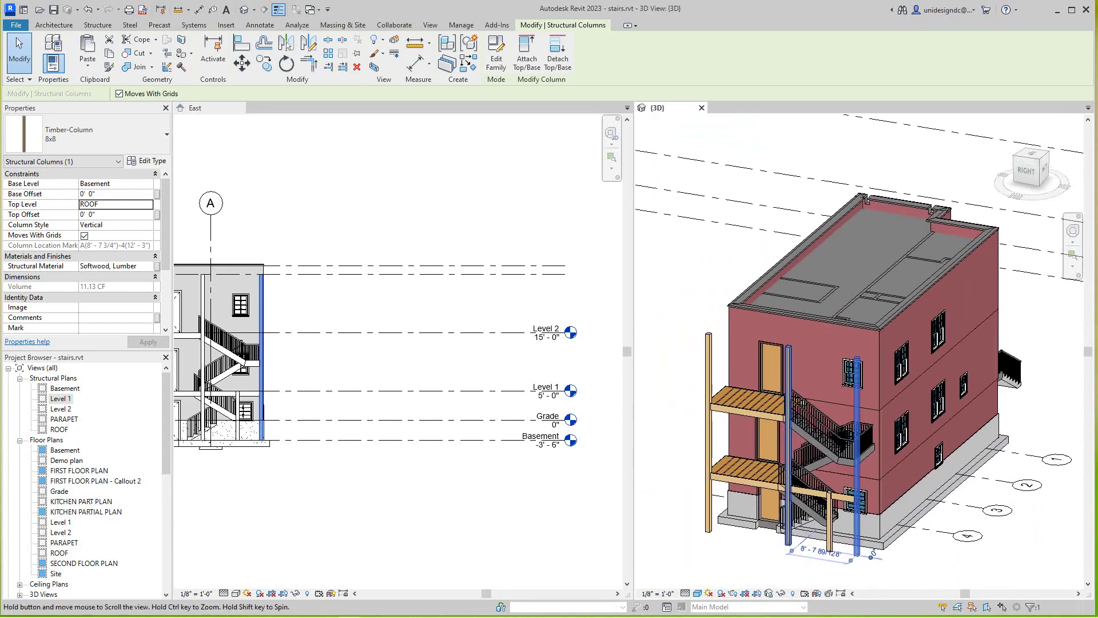
scroll(387, 230, down, 4)
key(ctrl+Tab)
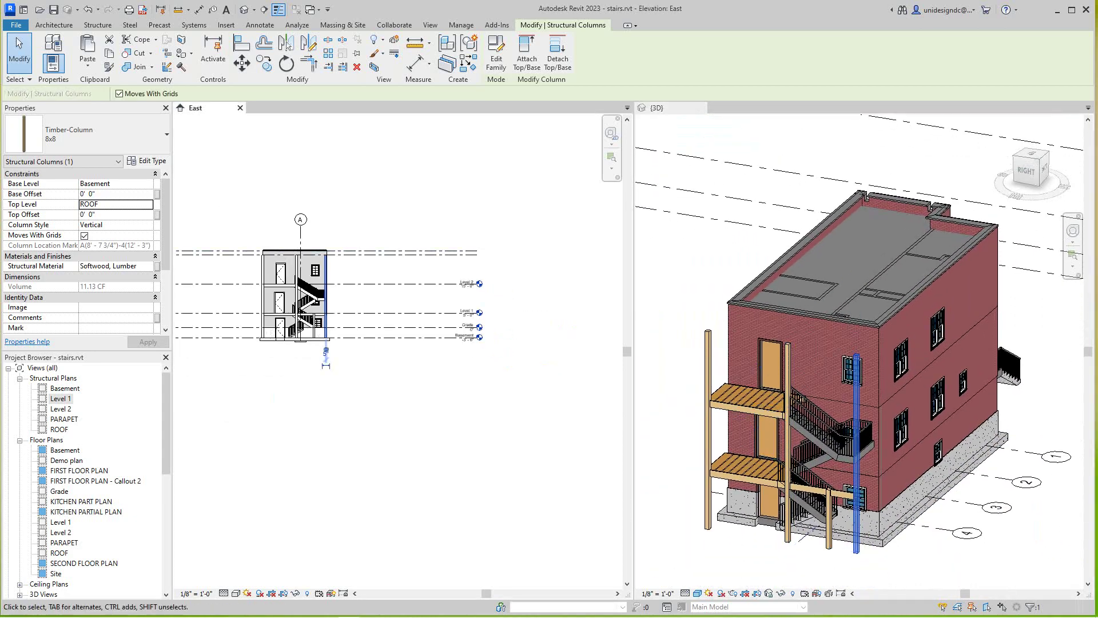
Close the East elevation and inspect the posts, decks and stairs from the building's back-right corner in the 3D view
click(241, 107)
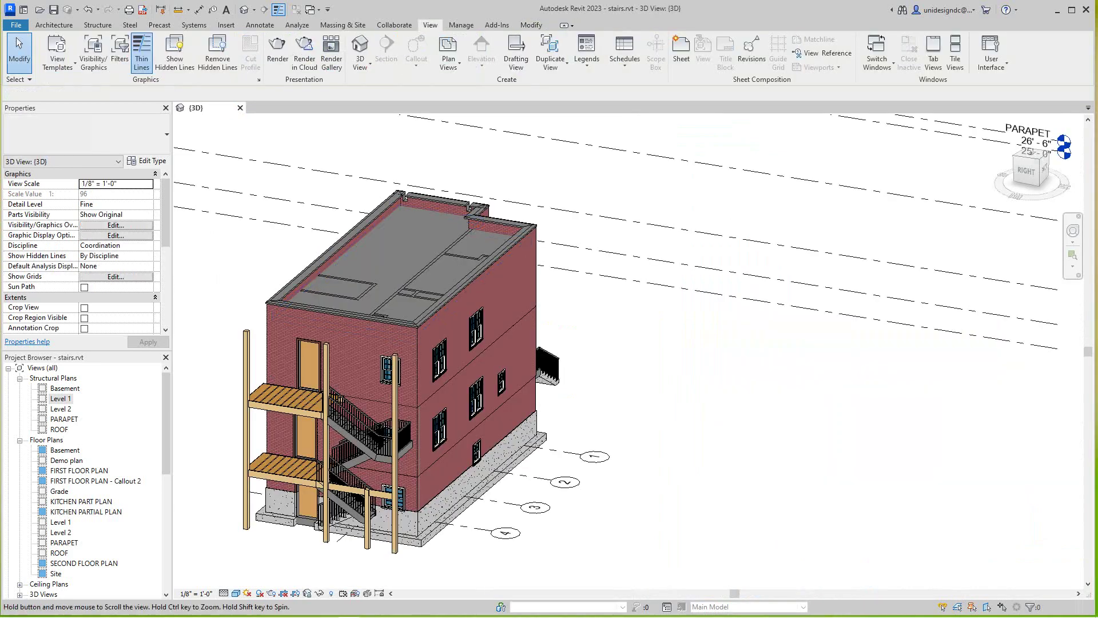
middle_drag(401, 343, 580, 345)
ctrl+middle_drag(715, 200, 750, 213)
shift+middle_drag(504, 344, 461, 344)
shift+middle_drag(618, 465, 641, 468)
scroll(642, 468, up, 2)
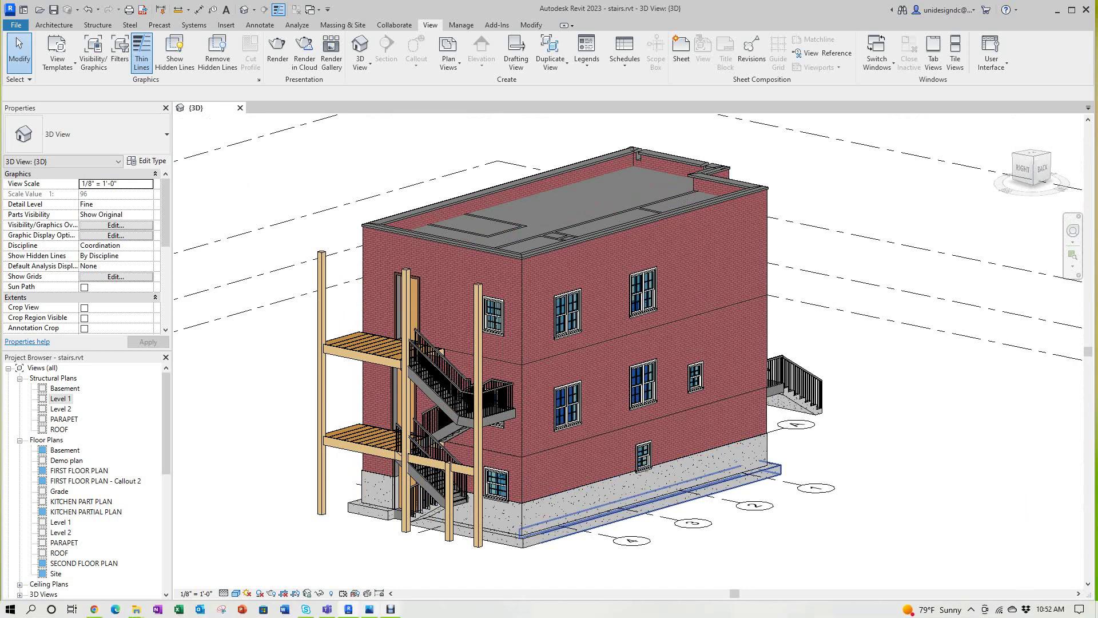